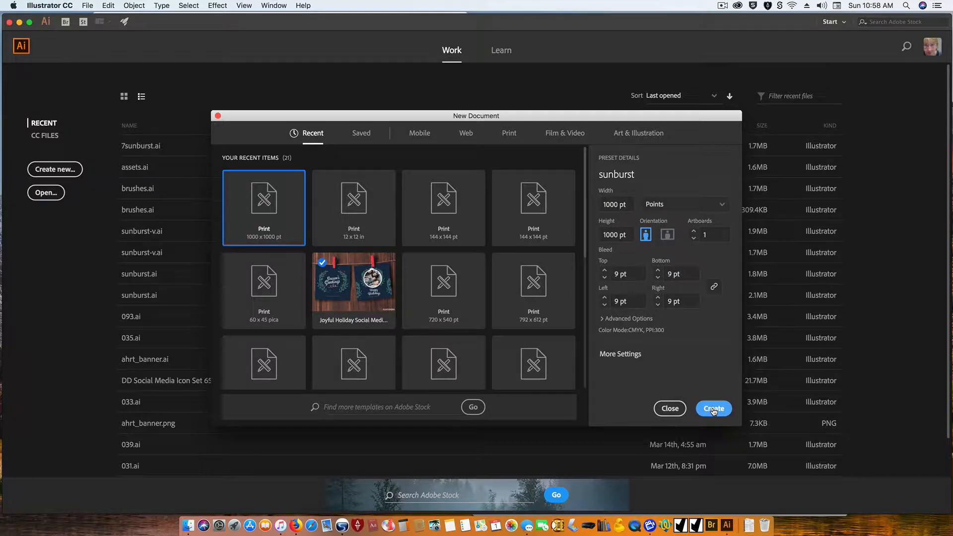
Step: Create a 1000 x 1000 pt document named sunburst and save it as sunburst.ai with the default Illustrator options
{"action": "left_click", "coordinate": [714, 409]}
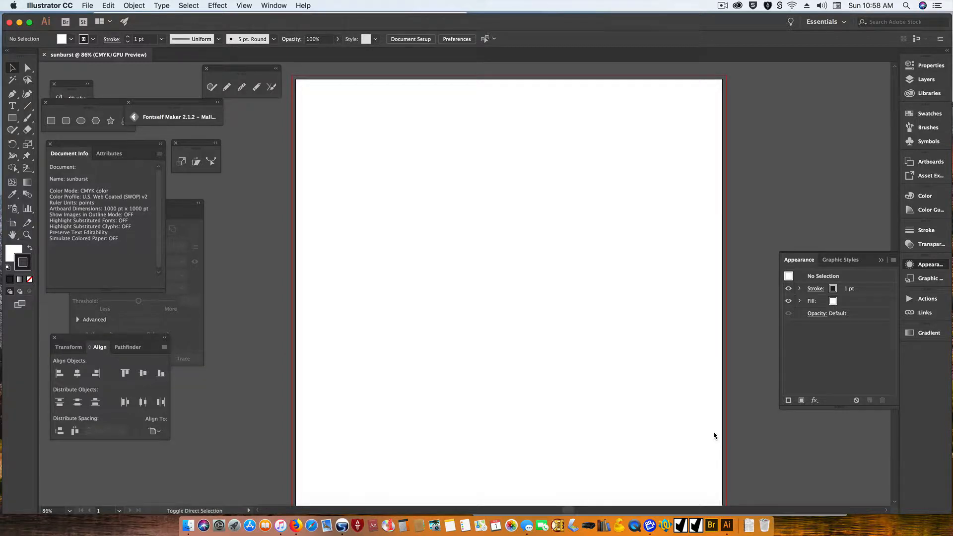
{"action": "key", "text": "super+s"}
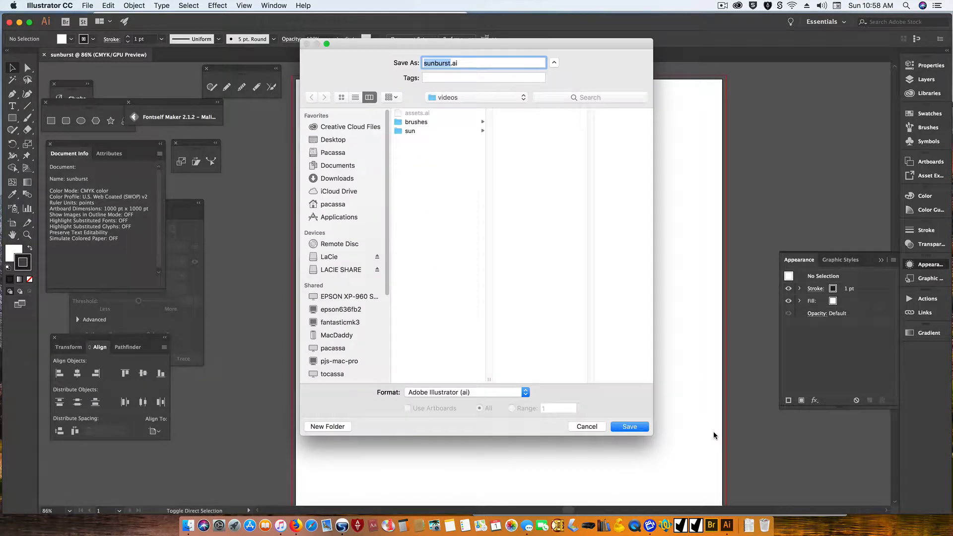
{"action": "left_click", "coordinate": [629, 427]}
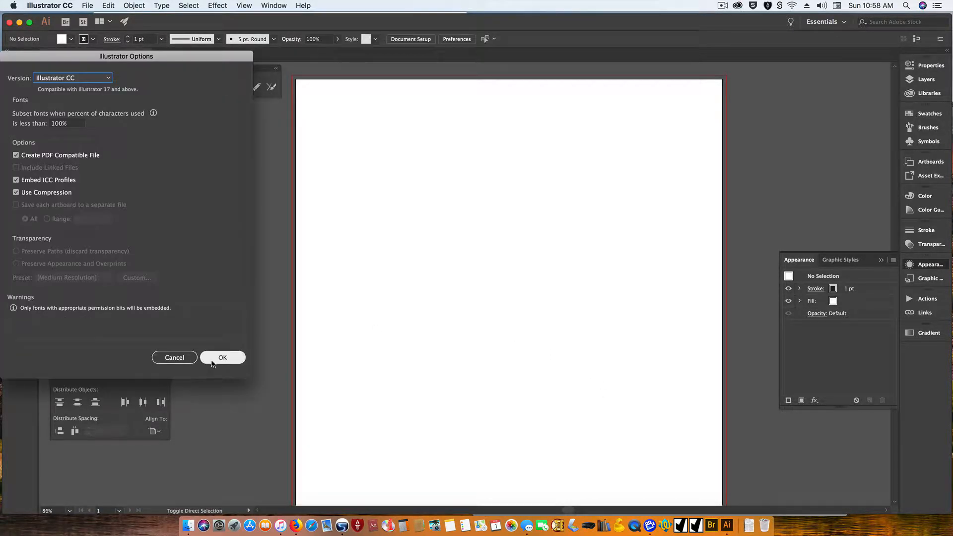
{"action": "key", "text": "Return"}
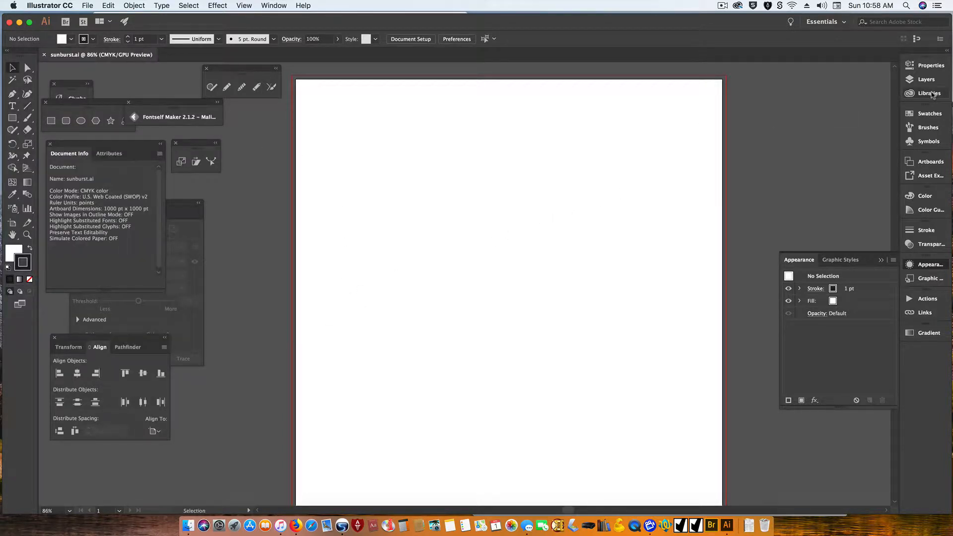
Step: Place a copy of the "spokes 800x800" library graphic and center it horizontally and vertically on the artboard
{"action": "left_click", "coordinate": [908, 95]}
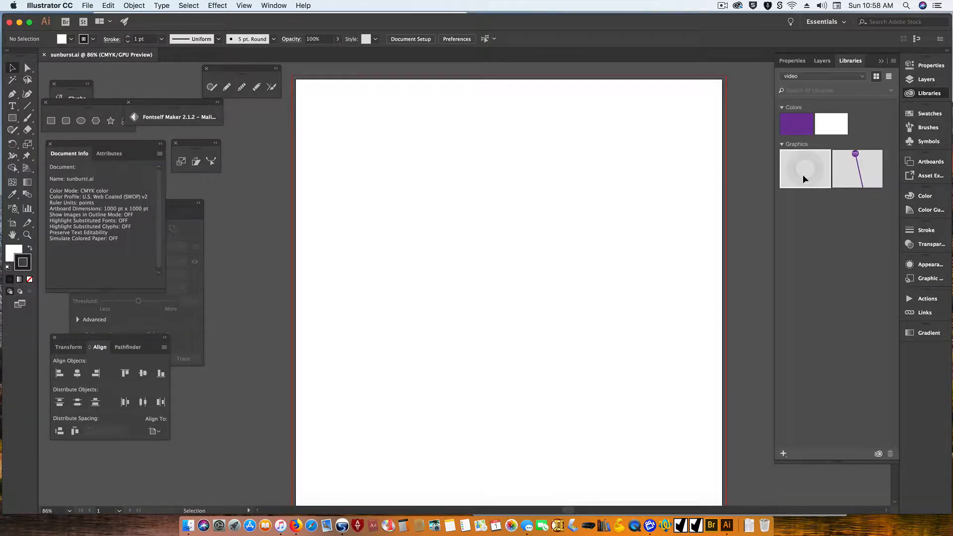
{"action": "right_click", "coordinate": [805, 177]}
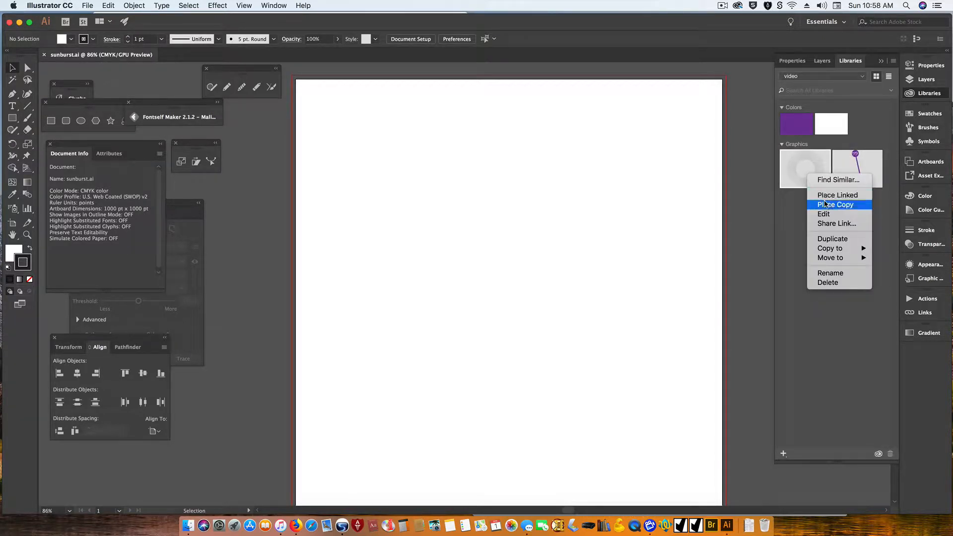
{"action": "left_click", "coordinate": [826, 208]}
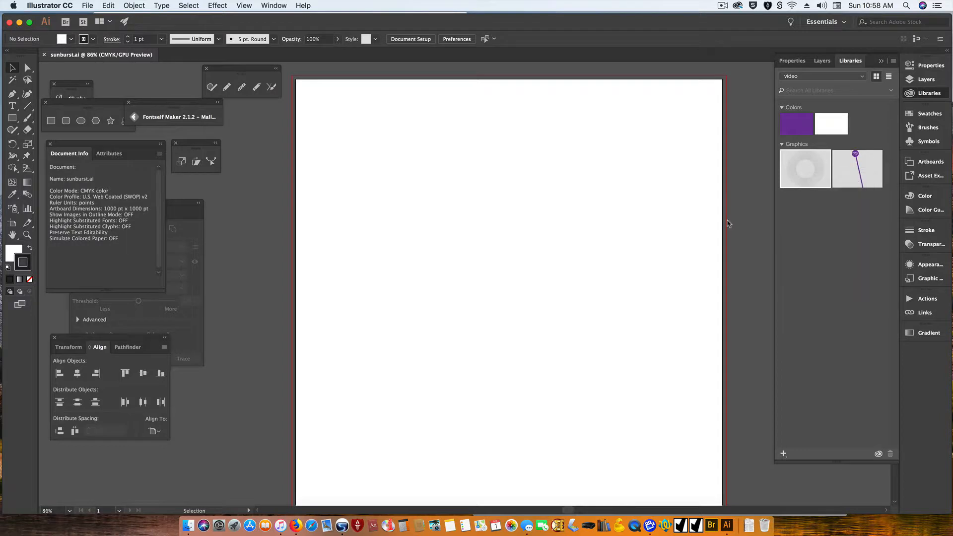
{"action": "left_click", "coordinate": [427, 207]}
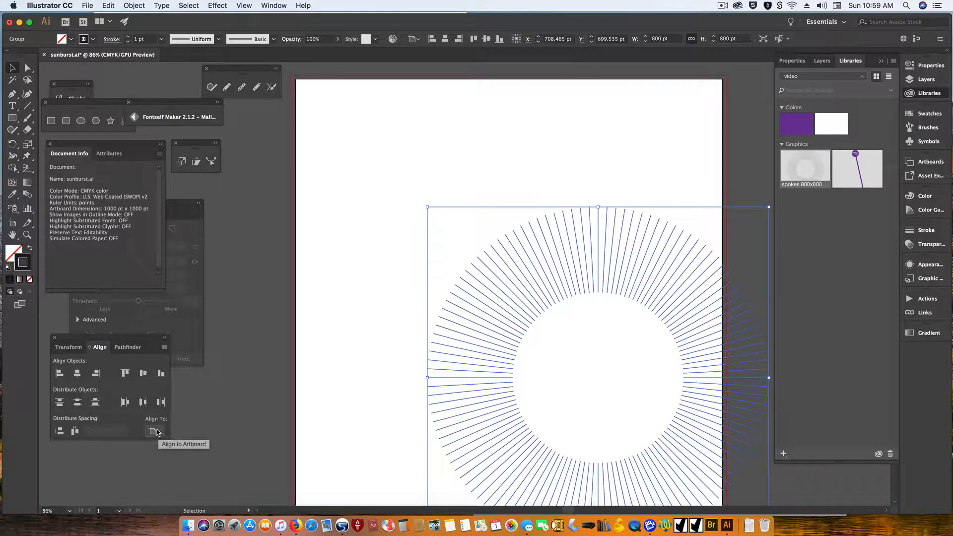
{"action": "left_click", "coordinate": [77, 372]}
{"action": "left_click", "coordinate": [143, 373]}
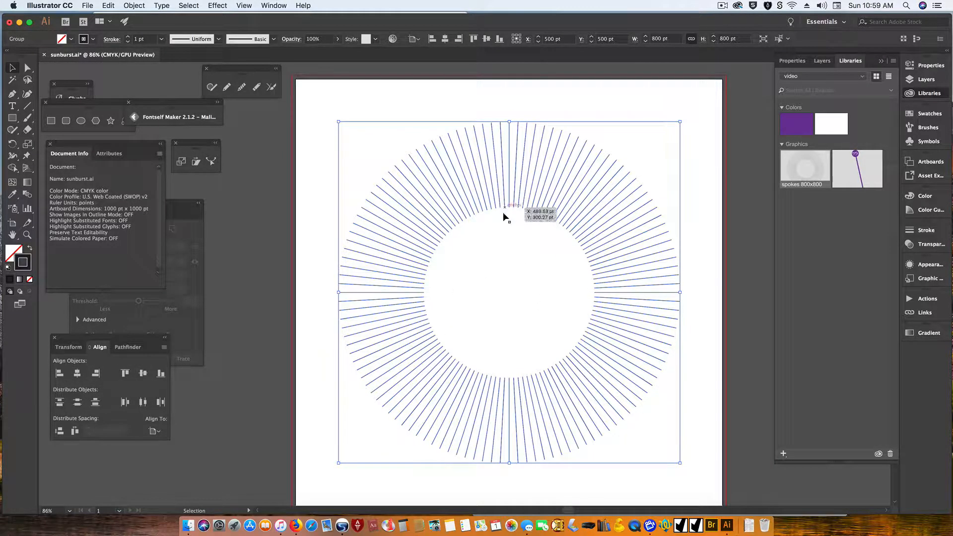
Step: Load the directional brush into the document by placing a copy of its library graphic and deleting the placed line
{"action": "left_click", "coordinate": [28, 68]}
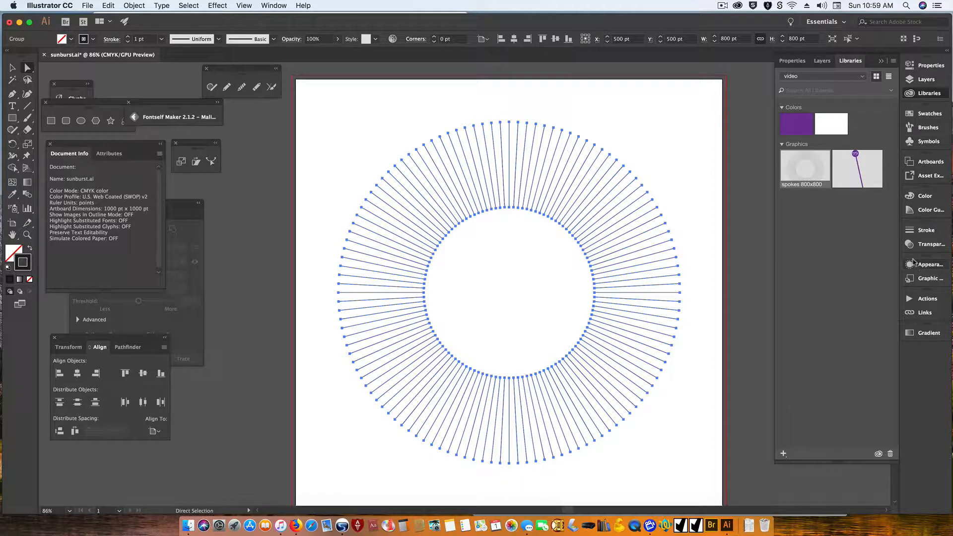
{"action": "right_click", "coordinate": [859, 163]}
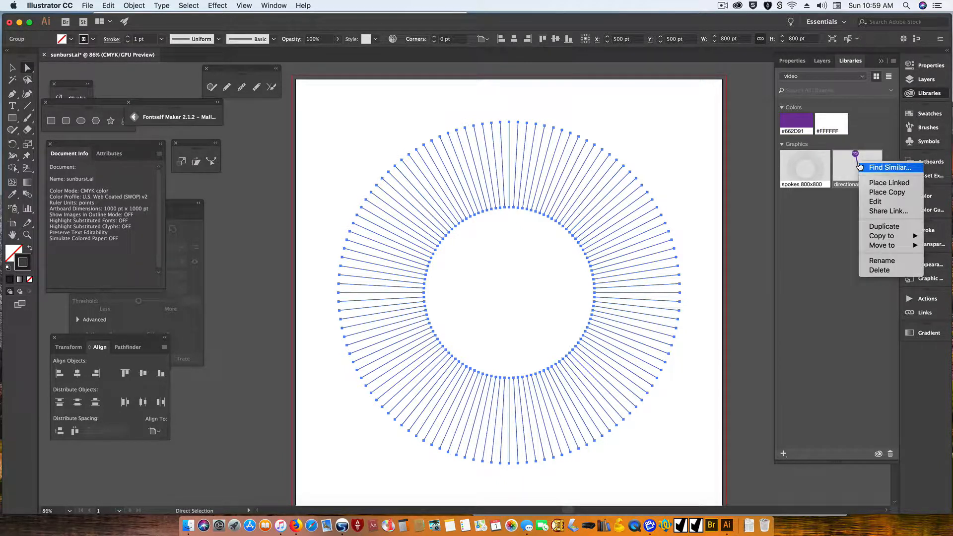
{"action": "left_click", "coordinate": [872, 192]}
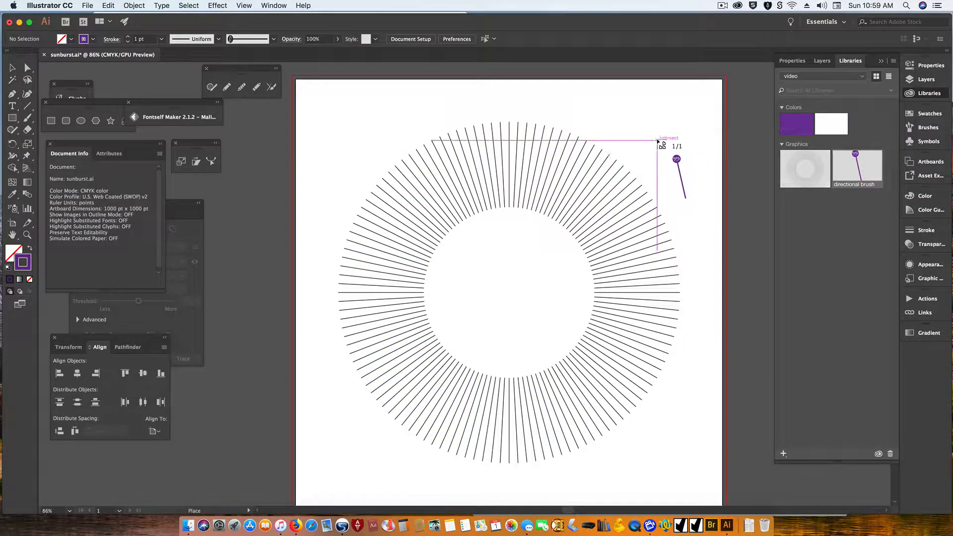
{"action": "left_click", "coordinate": [658, 142]}
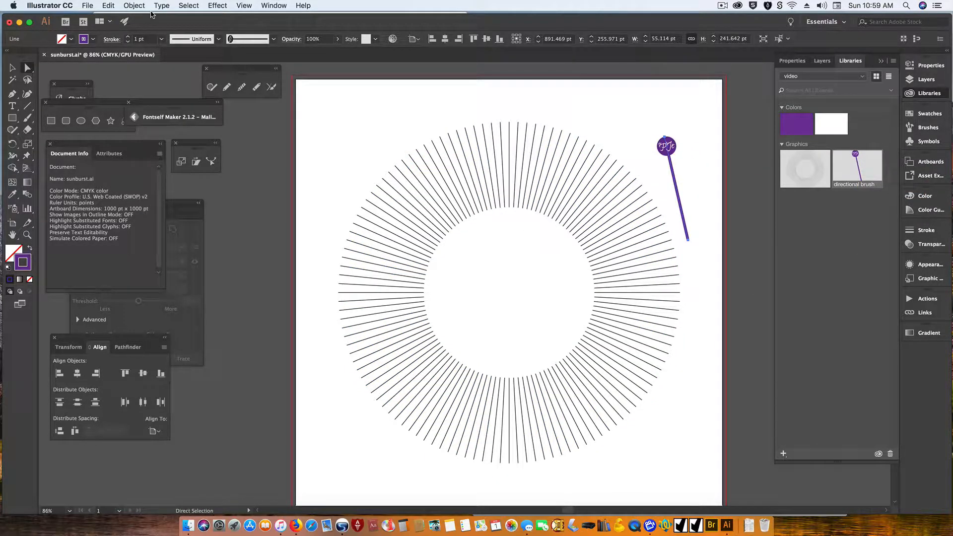
{"action": "key", "text": "Delete"}
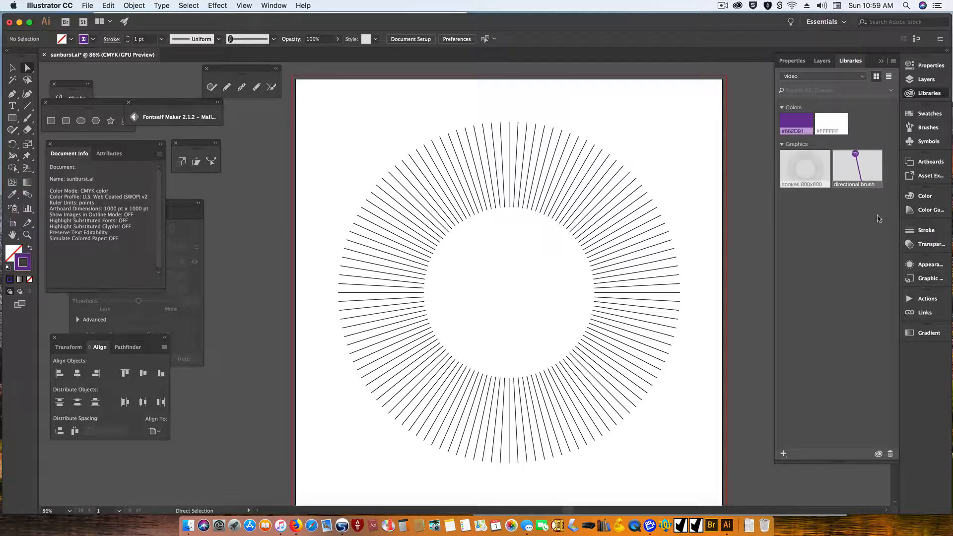
Step: Select the whole spokes group from Layer 1 and drill into its contents down to the path appearance
{"action": "left_click", "coordinate": [923, 79]}
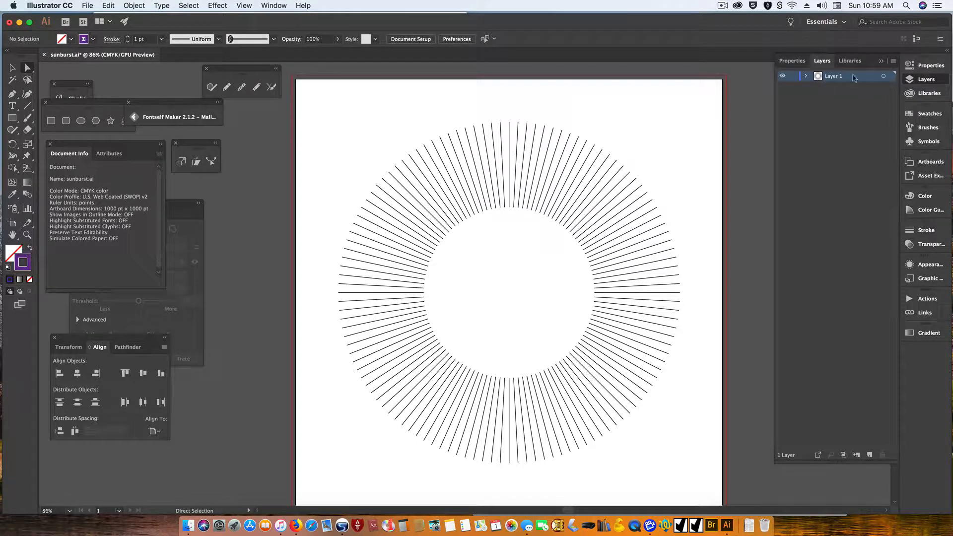
{"action": "left_click", "coordinate": [806, 76]}
{"action": "left_click", "coordinate": [886, 86]}
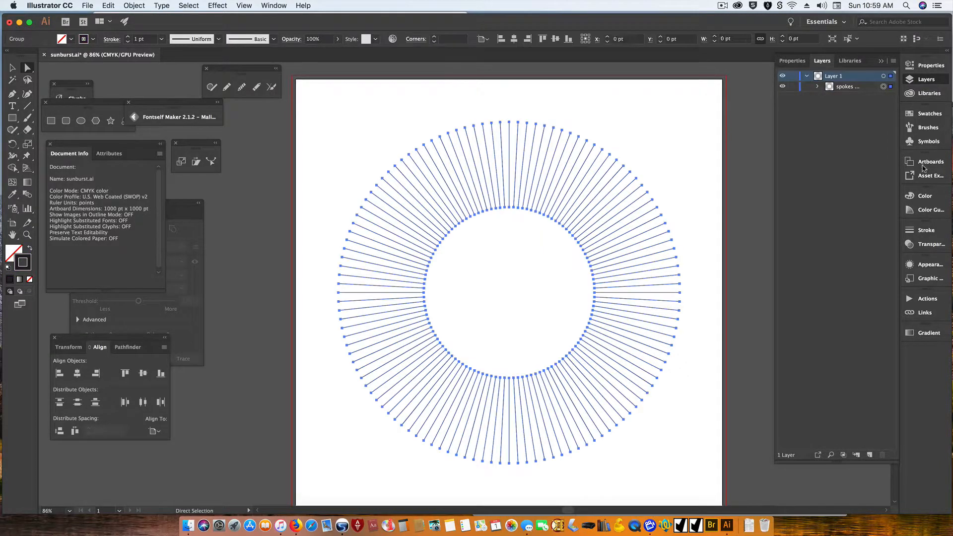
{"action": "left_click", "coordinate": [929, 266]}
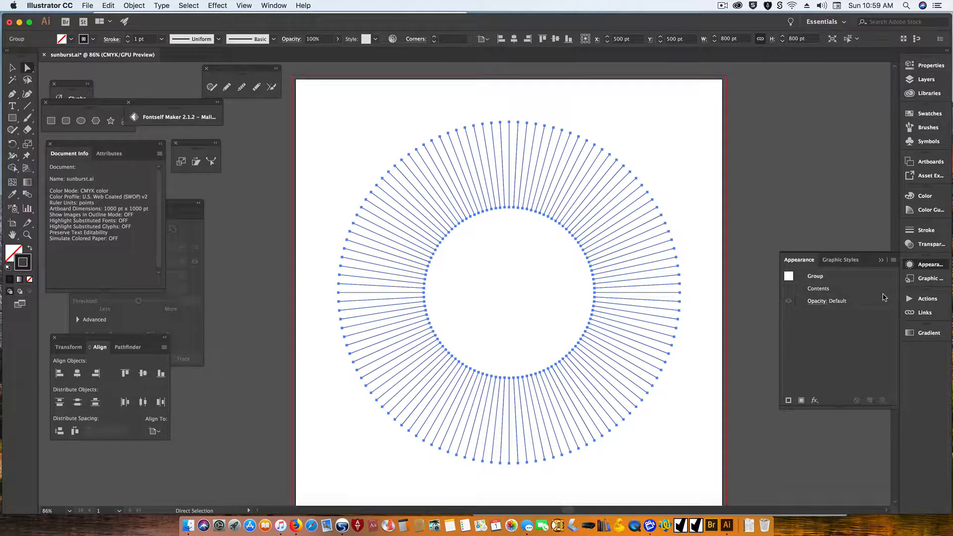
{"action": "left_click", "coordinate": [838, 290]}
{"action": "double_click", "coordinate": [830, 301]}
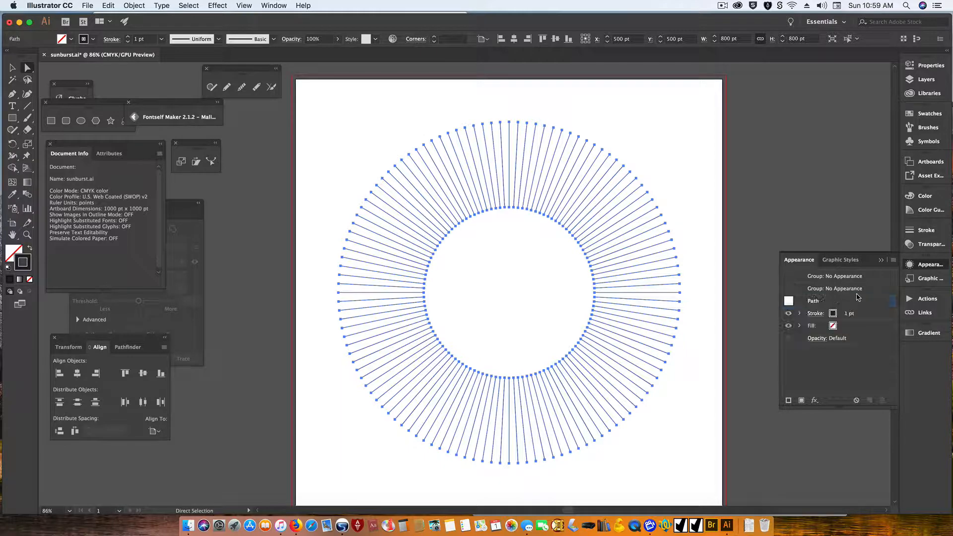
Step: Apply the directional art brush to all spokes and color their strokes light green
{"action": "left_click", "coordinate": [920, 130]}
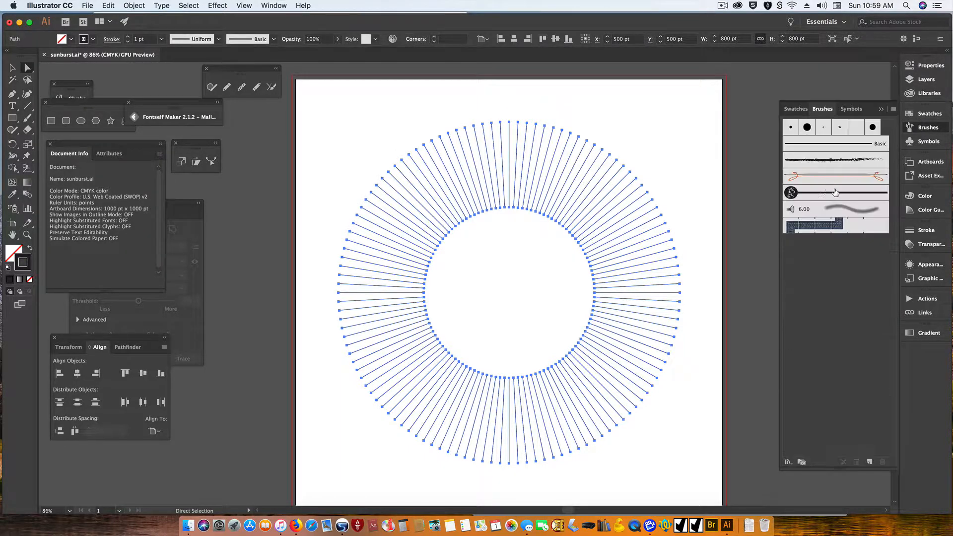
{"action": "left_click", "coordinate": [817, 192]}
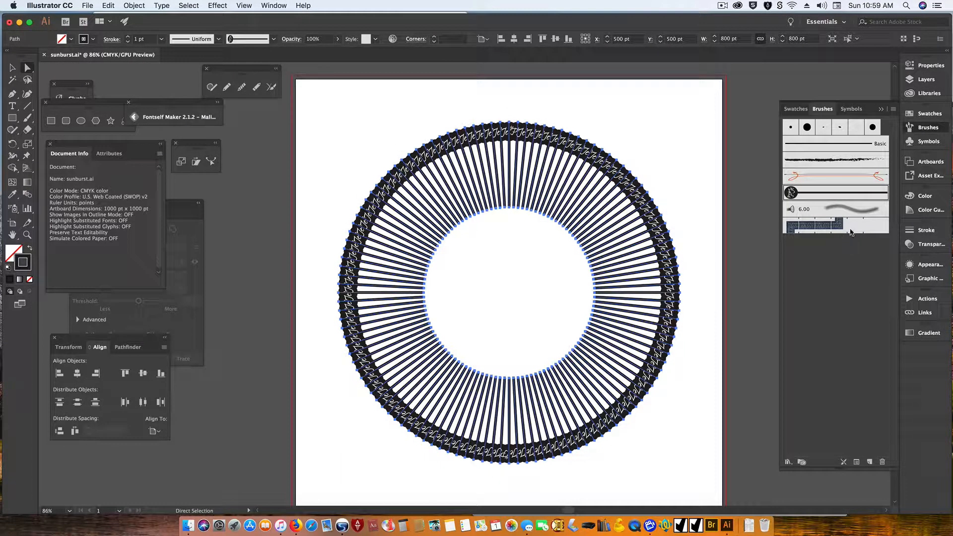
{"action": "left_click", "coordinate": [923, 114]}
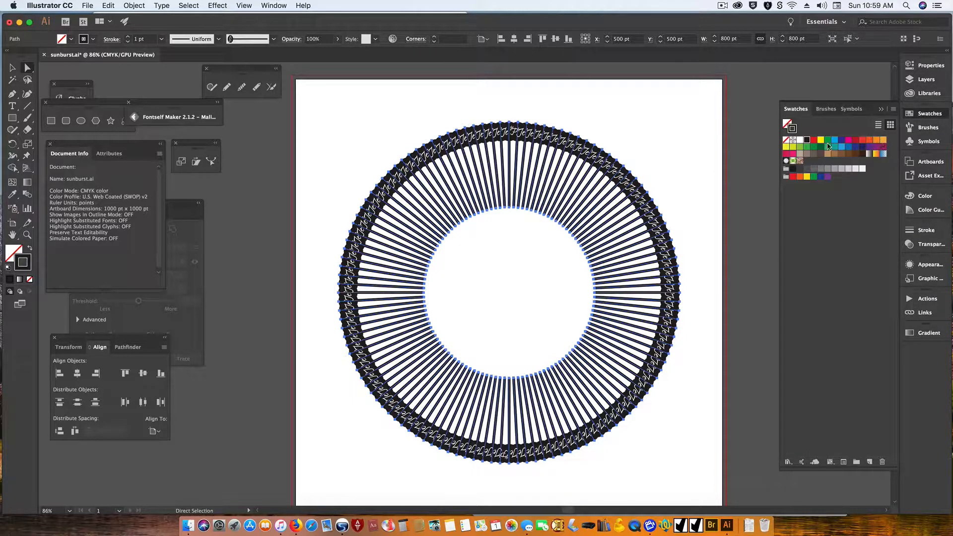
{"action": "left_click", "coordinate": [799, 147]}
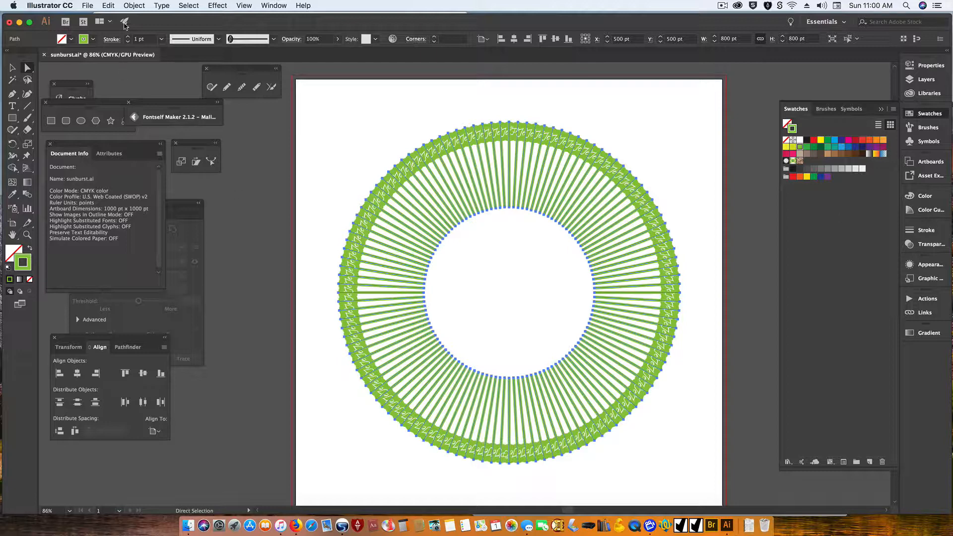
Step: Reverse the path direction of the brushed spokes
{"action": "left_click", "coordinate": [134, 6]}
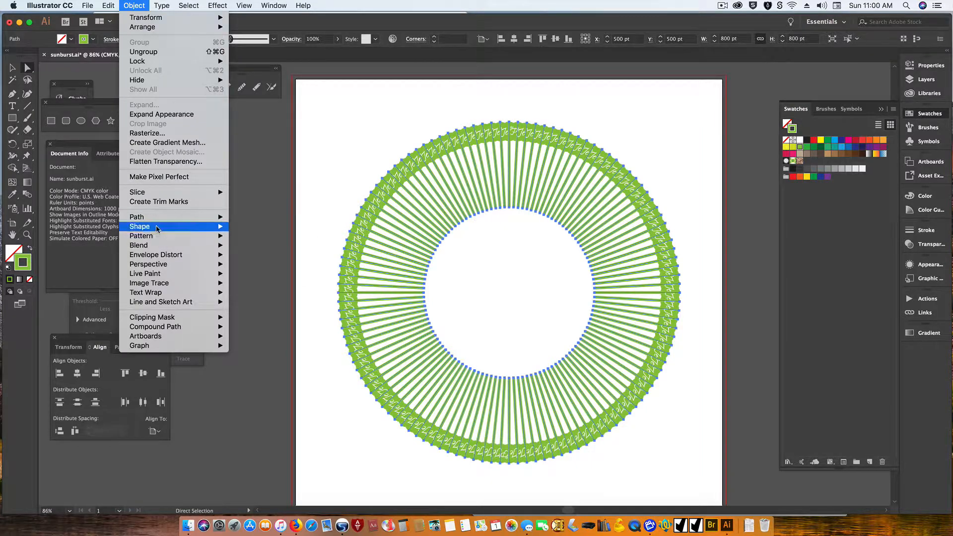
{"action": "mouse_move", "coordinate": [160, 220]}
{"action": "left_click", "coordinate": [249, 262]}
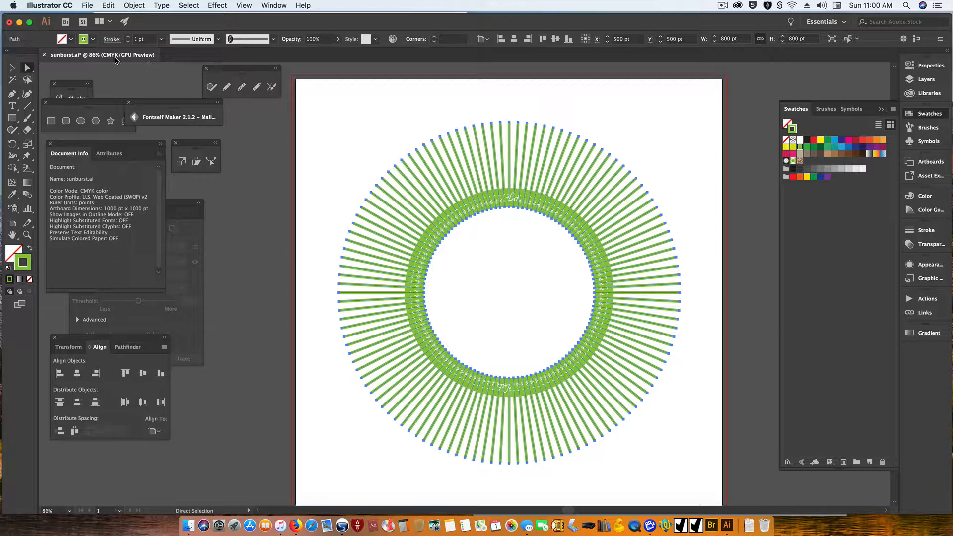
Step: Undo the path reversal, the green stroke color and the art brush on the spokes
{"action": "key", "text": "super+z"}
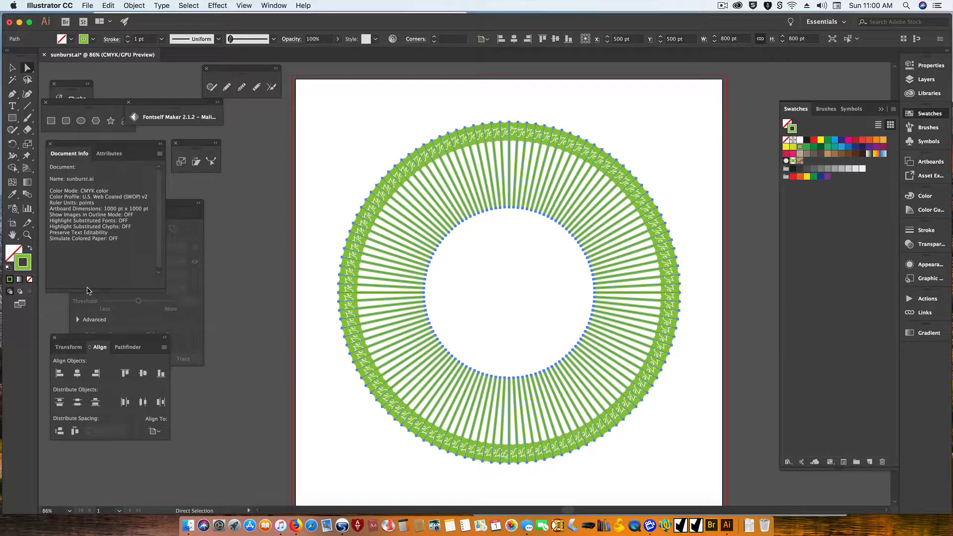
{"action": "key", "text": "super+z"}
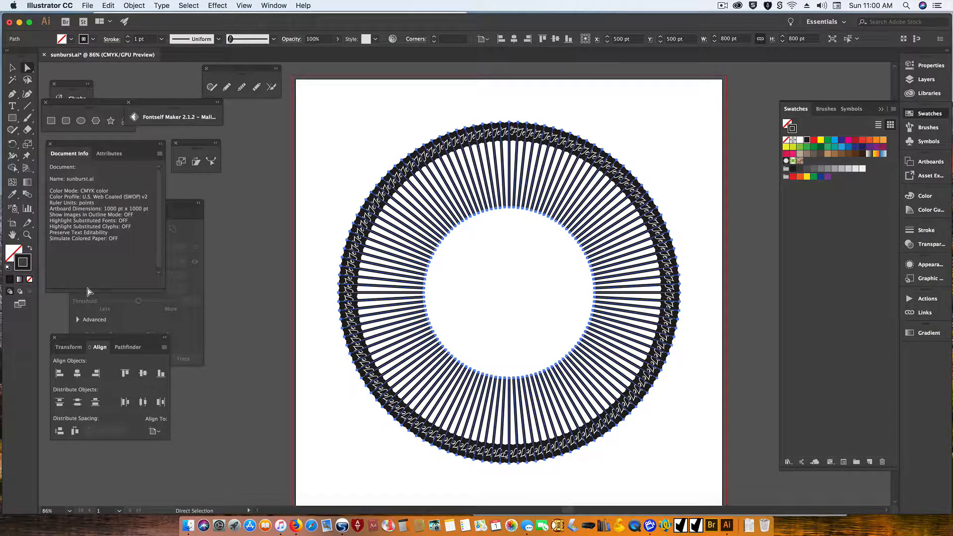
{"action": "key", "text": "super+z"}
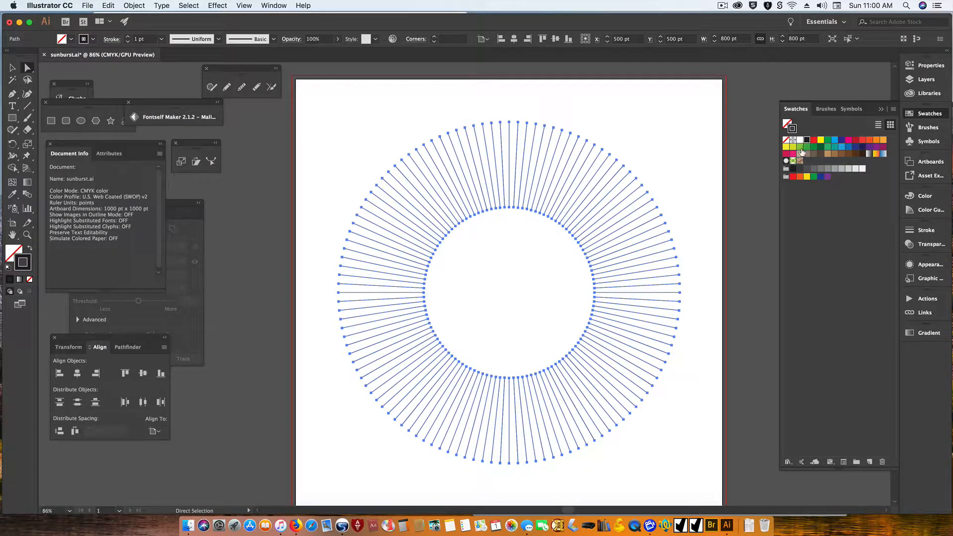
Step: Color the plain spokes' strokes light green and set their stroke weight to 6 pt
{"action": "left_click", "coordinate": [799, 147]}
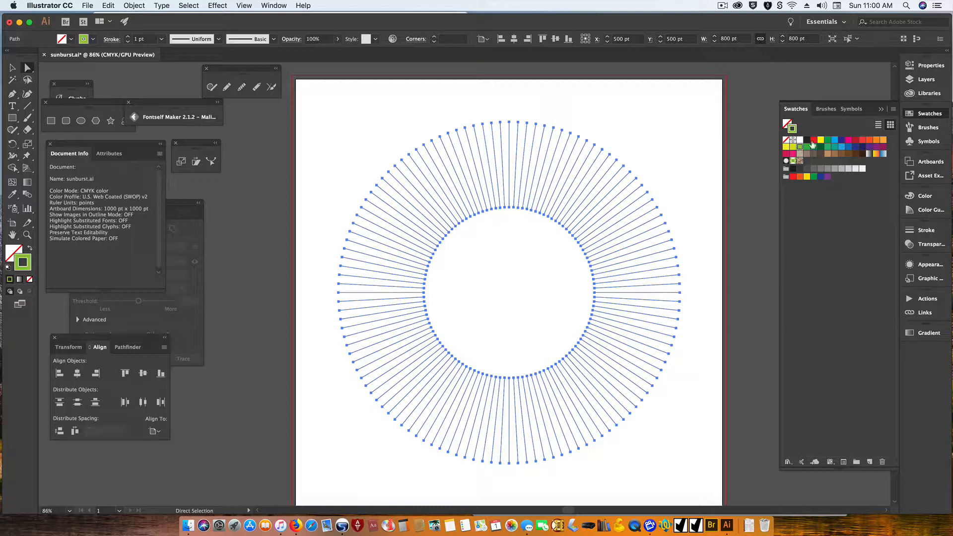
{"action": "left_click", "coordinate": [915, 231]}
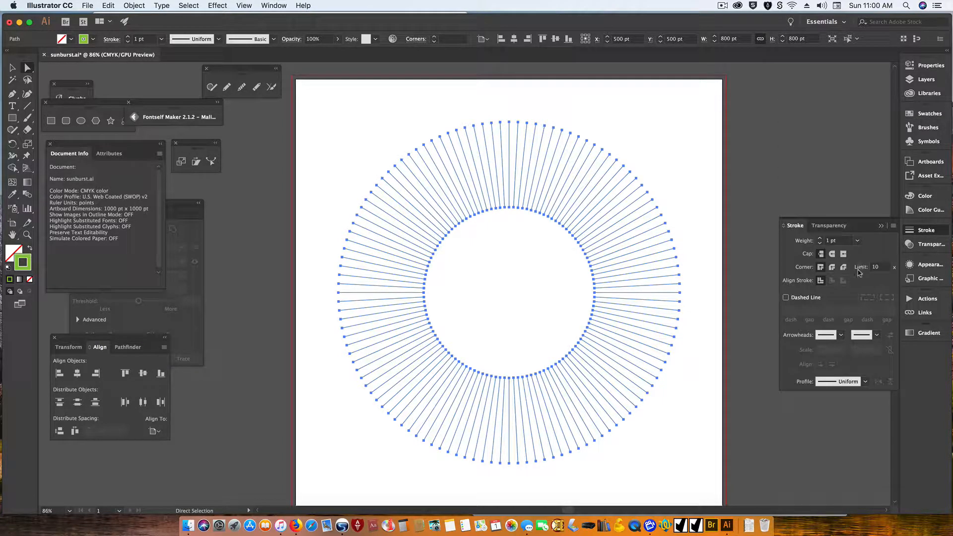
{"action": "left_click", "coordinate": [843, 240]}
{"action": "type", "text": "10"}
{"action": "key", "text": "Return"}
{"action": "key", "text": "Down"}
{"action": "key", "text": "Down"}
{"action": "key", "text": "Down"}
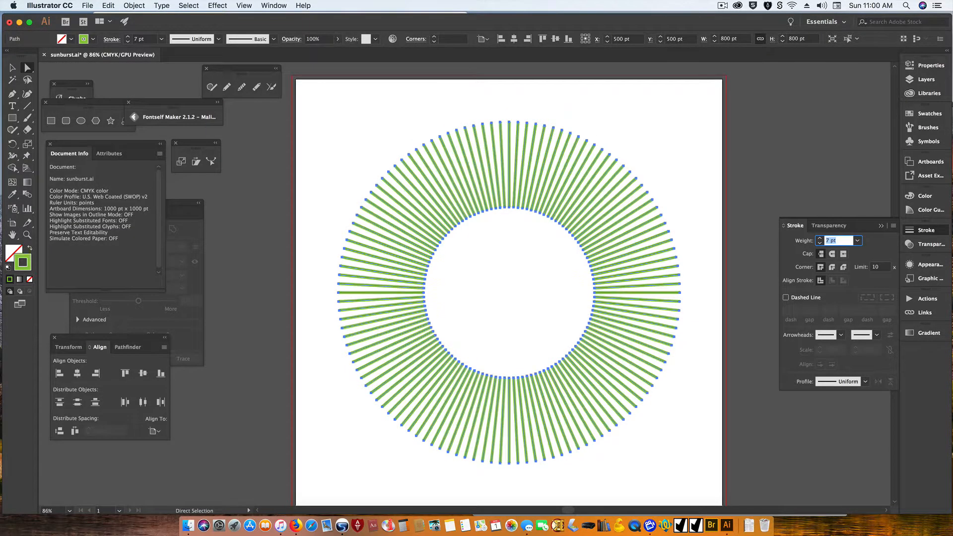
{"action": "key", "text": "Return"}
Step: Isolate the lower spokes copy, turn it into a compound path, and return to the full artwork with nothing selected
{"action": "key", "text": "v"}
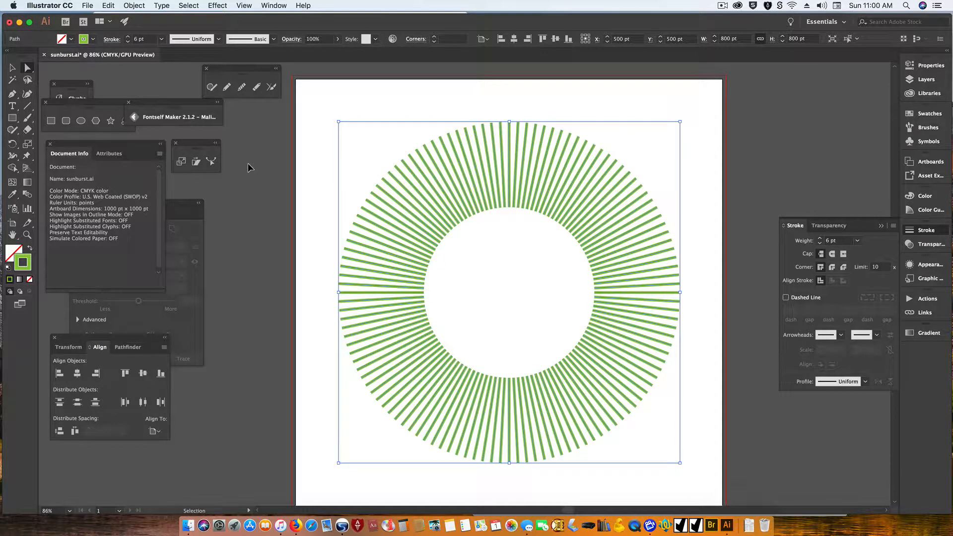
{"action": "key", "text": "a"}
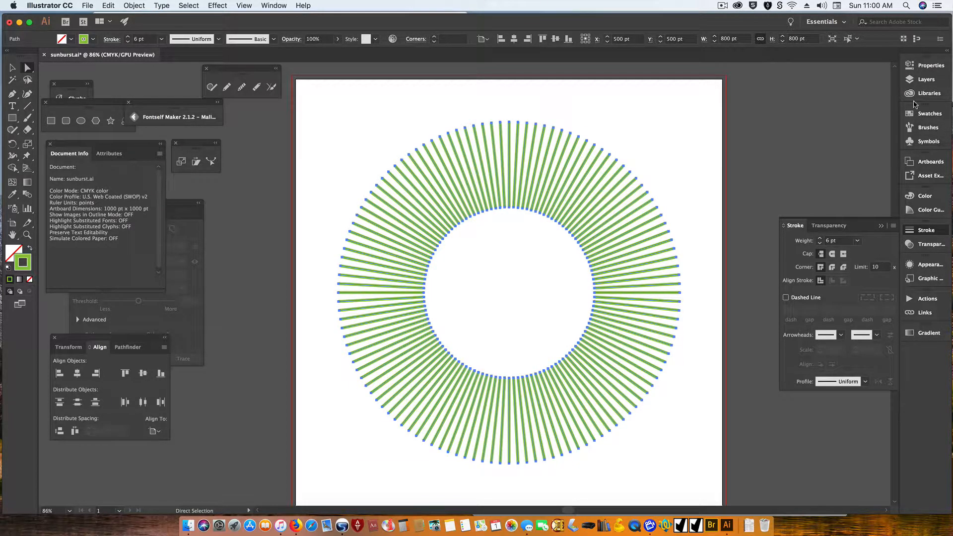
{"action": "left_click", "coordinate": [923, 79]}
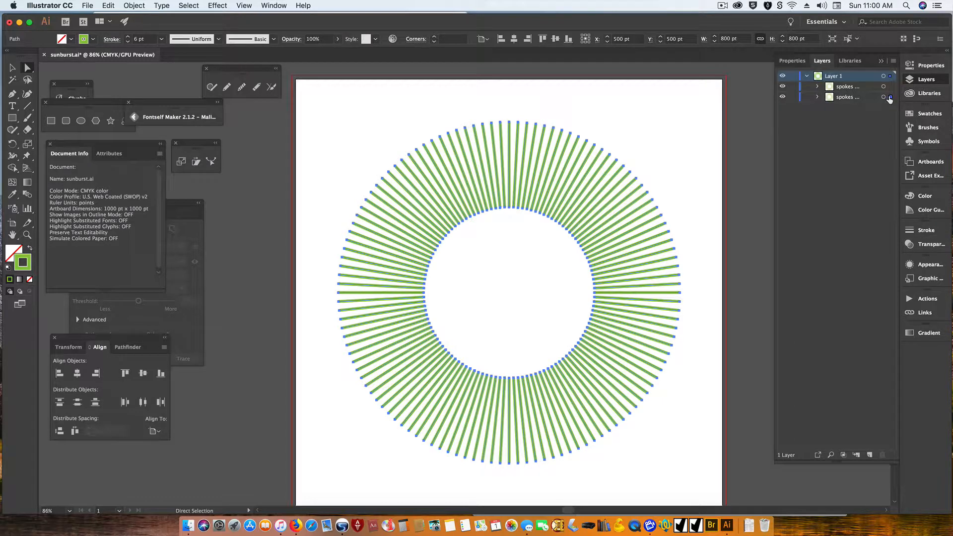
{"action": "double_click", "coordinate": [883, 99]}
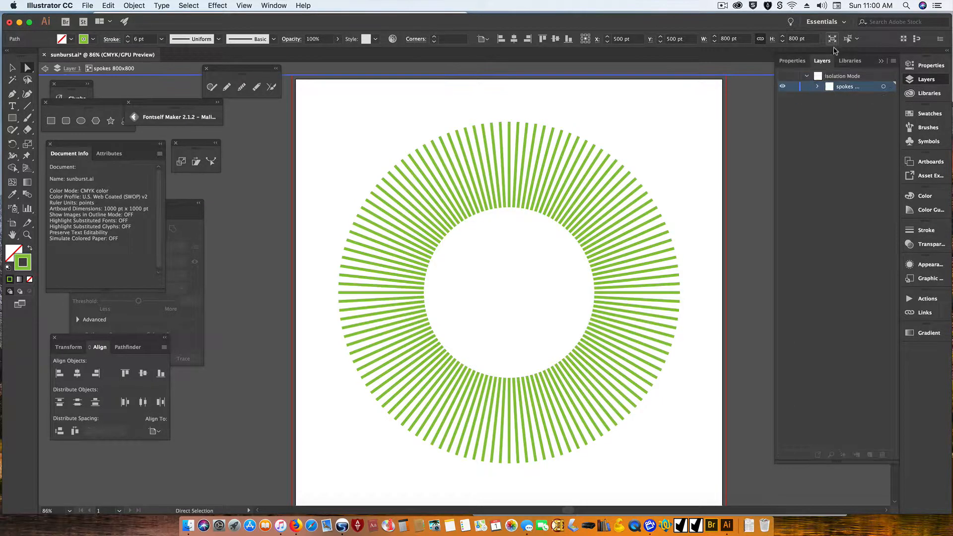
{"action": "left_click", "coordinate": [889, 88]}
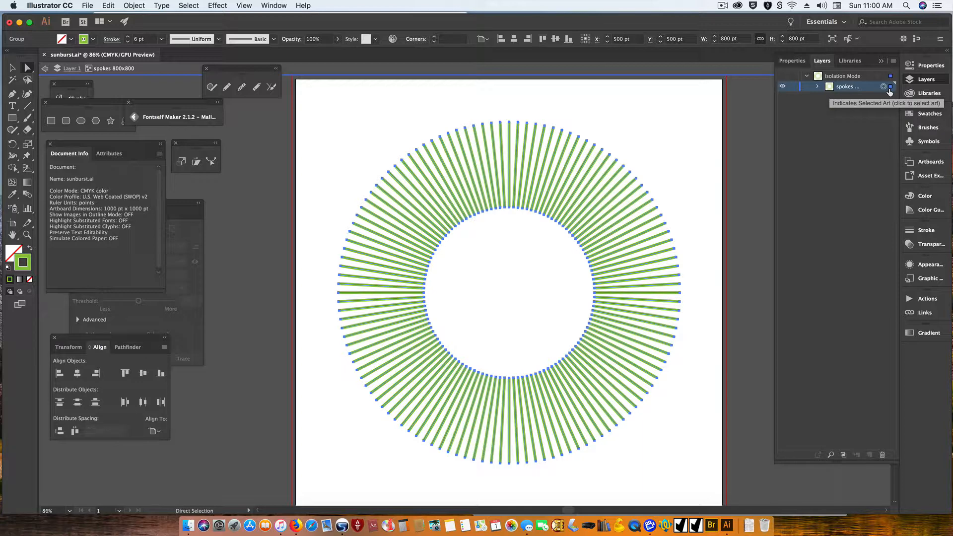
{"action": "key", "text": "super+8"}
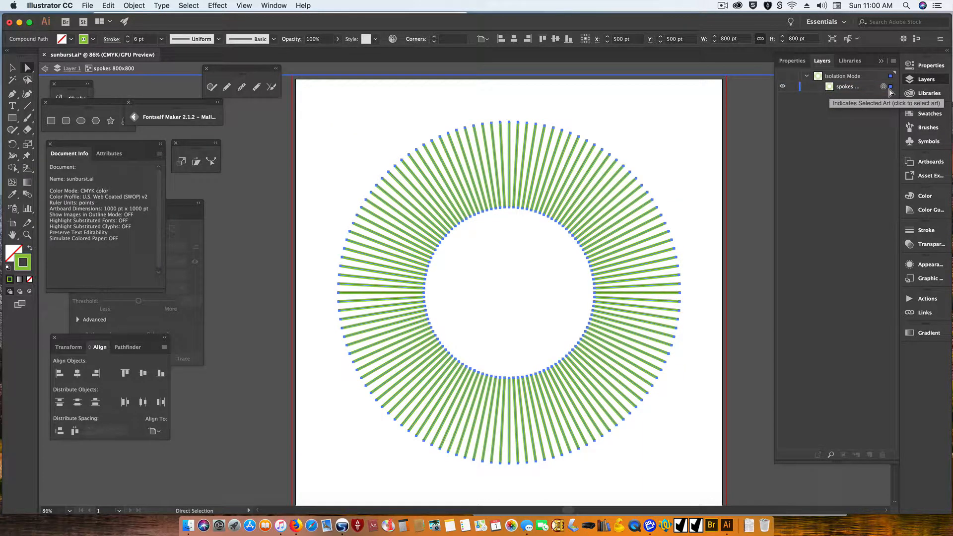
{"action": "key", "text": "super"}
{"action": "key", "text": "super+shift+a"}
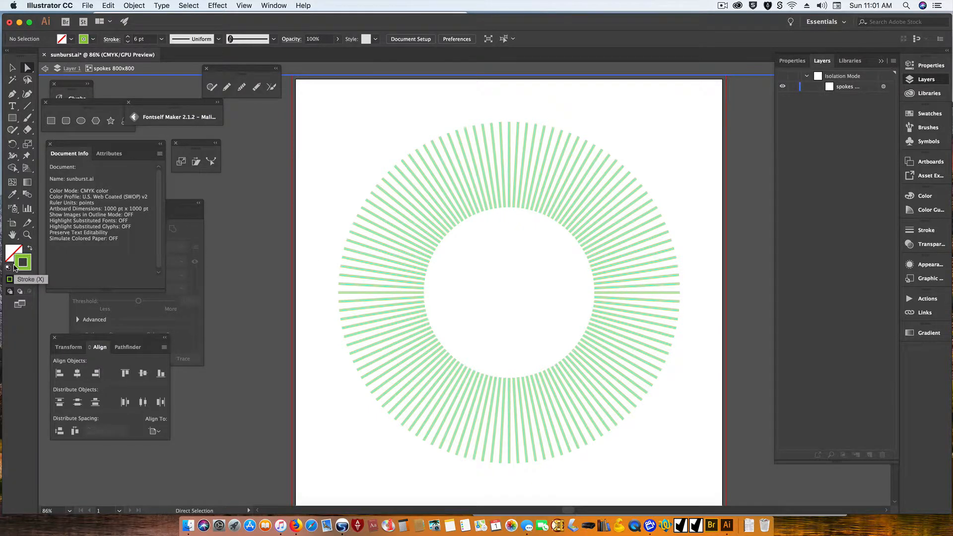
{"action": "key", "text": "Escape"}
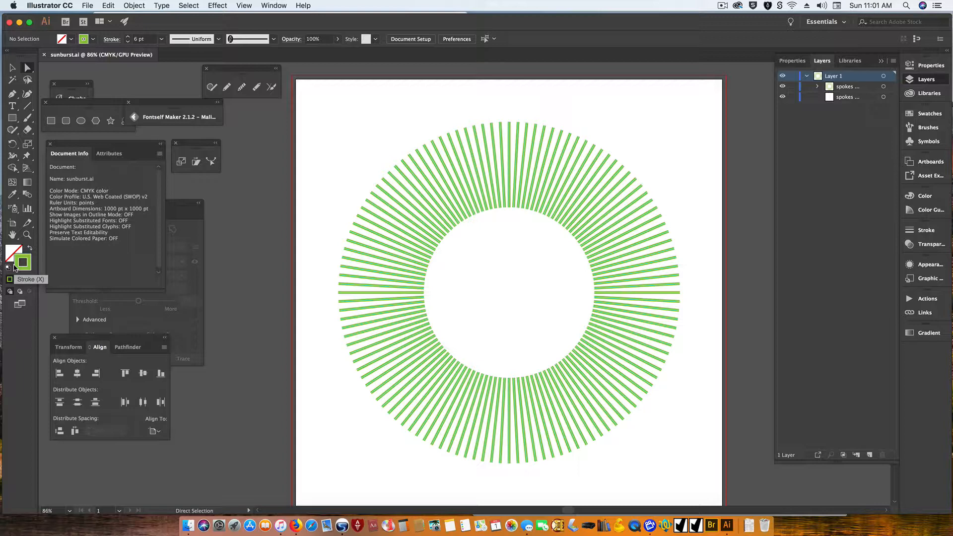
Step: Isolate the upper spokes group and select its artwork
{"action": "left_click", "coordinate": [884, 87]}
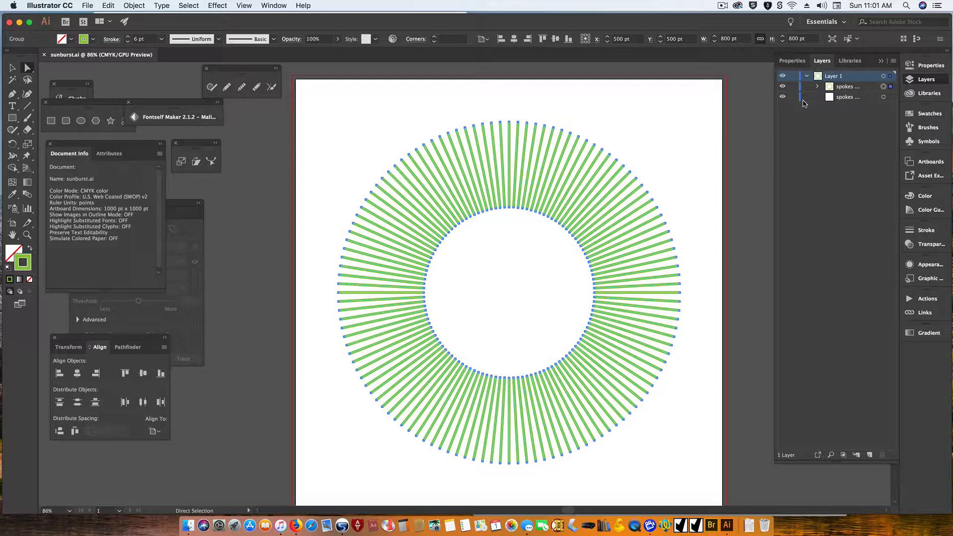
{"action": "left_click", "coordinate": [832, 39]}
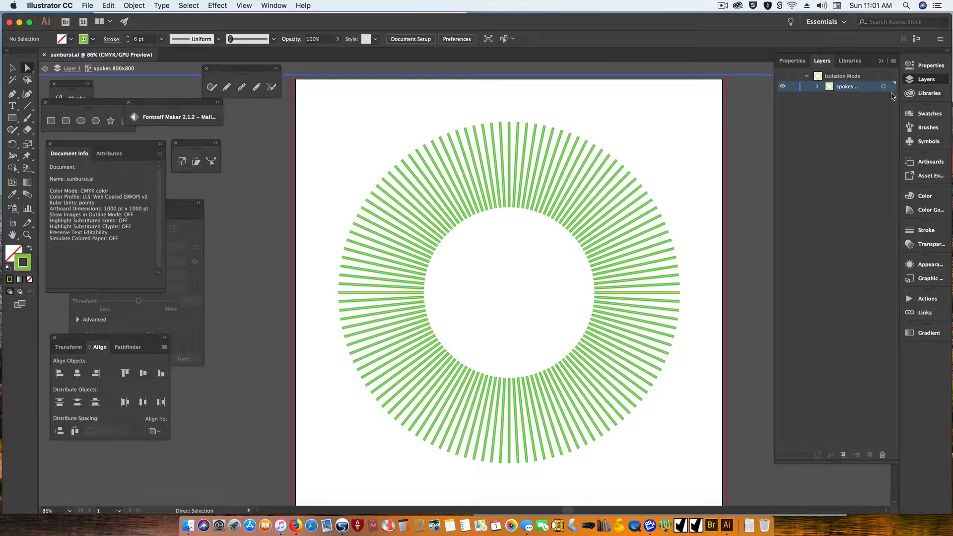
{"action": "left_click", "coordinate": [891, 88]}
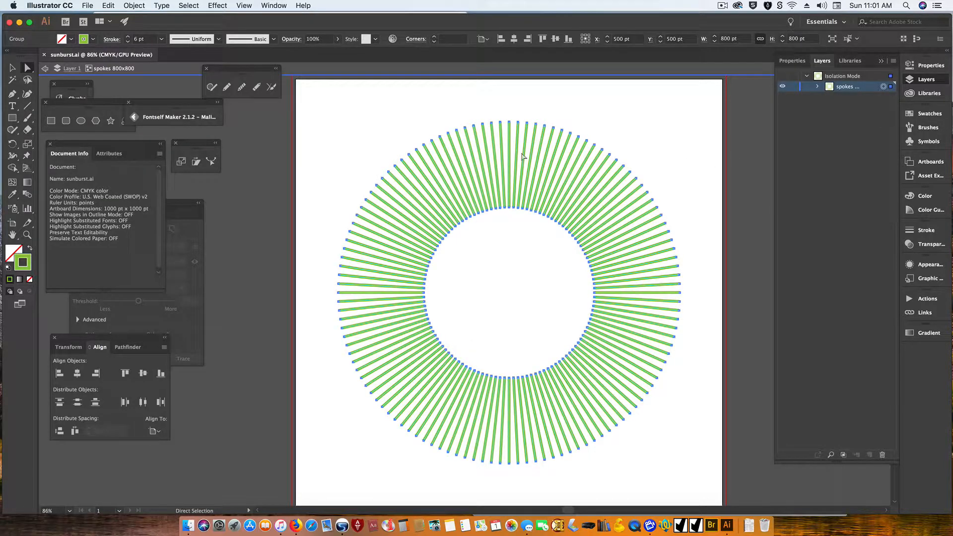
{"action": "left_click", "coordinate": [132, 6]}
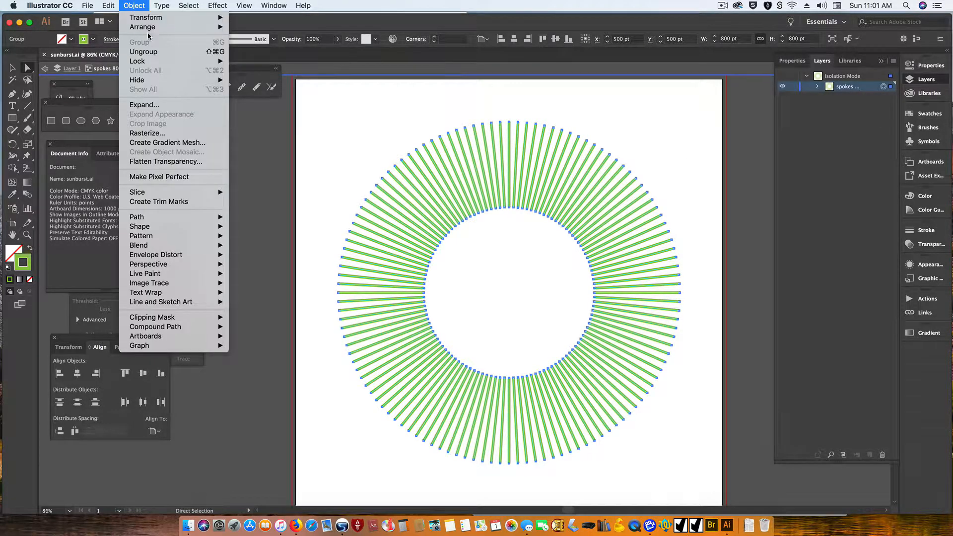
{"action": "mouse_move", "coordinate": [150, 21]}
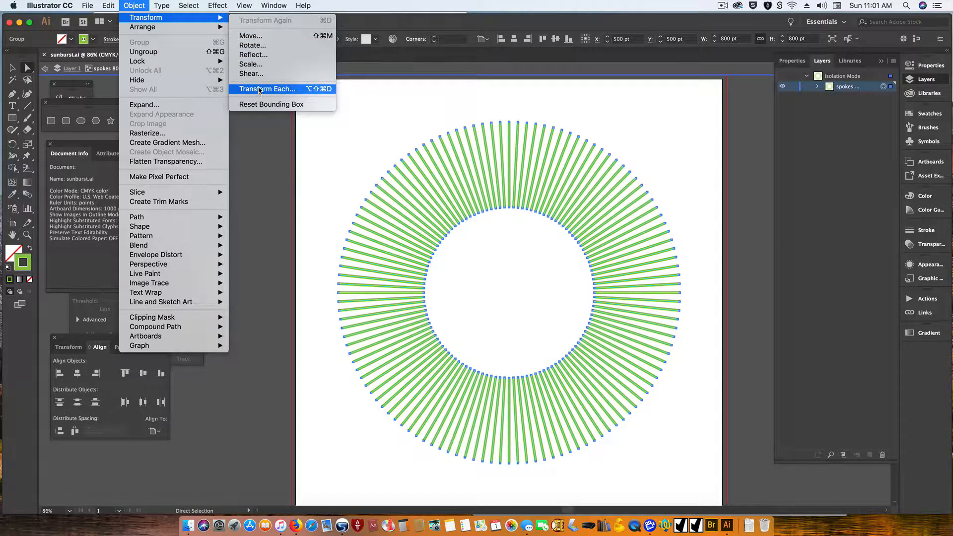
{"action": "left_click", "coordinate": [258, 90]}
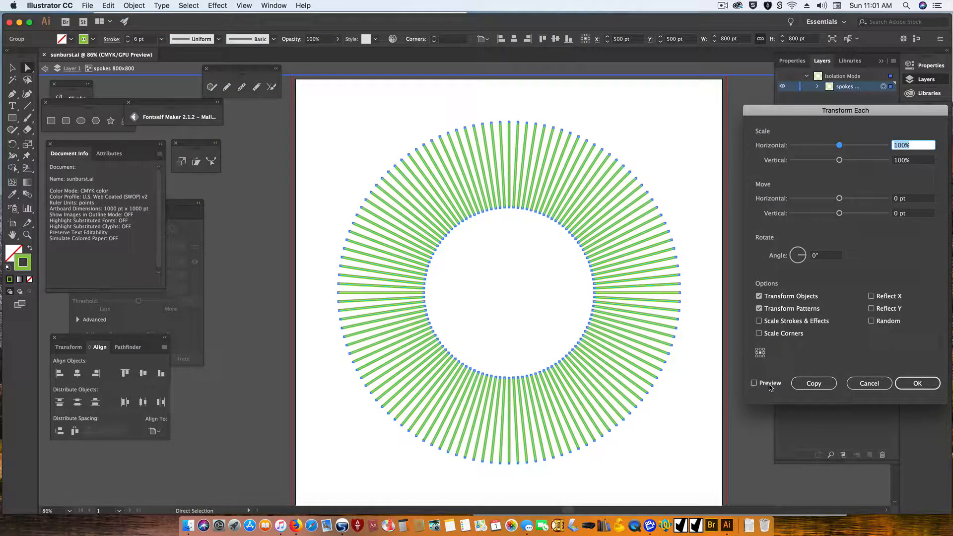
{"action": "left_click", "coordinate": [769, 385]}
{"action": "left_click", "coordinate": [871, 321]}
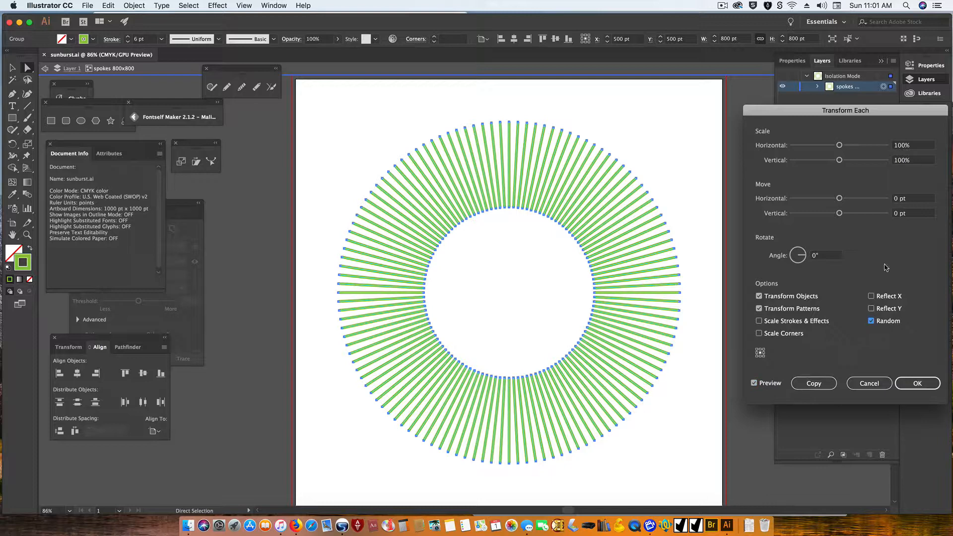
{"action": "left_click", "coordinate": [918, 145]}
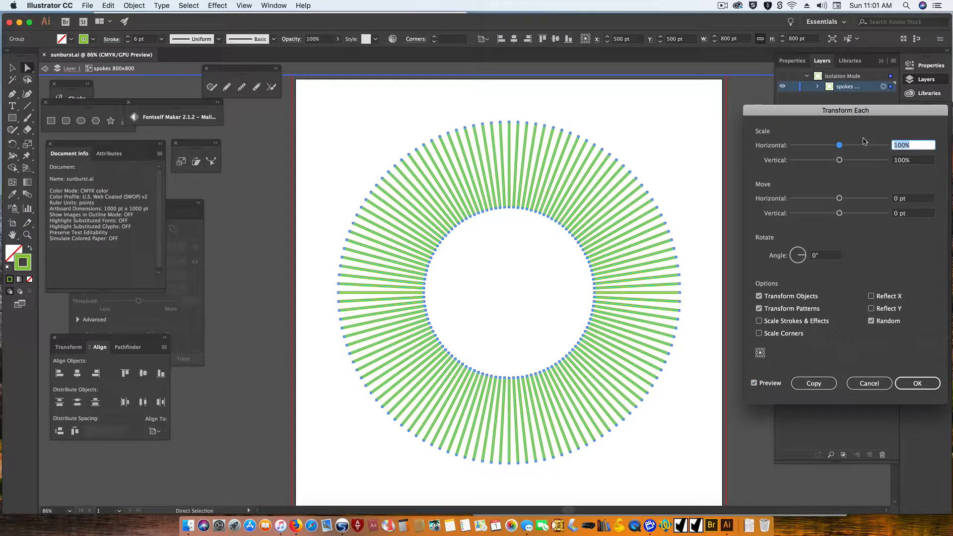
{"action": "type", "text": "60"}
{"action": "key", "text": "Tab"}
{"action": "type", "text": "60"}
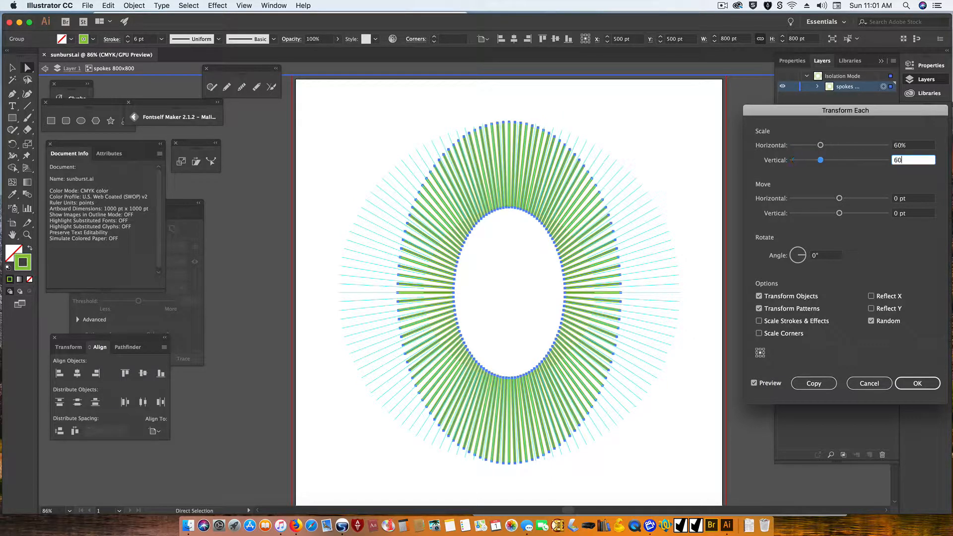
{"action": "key", "text": "Tab"}
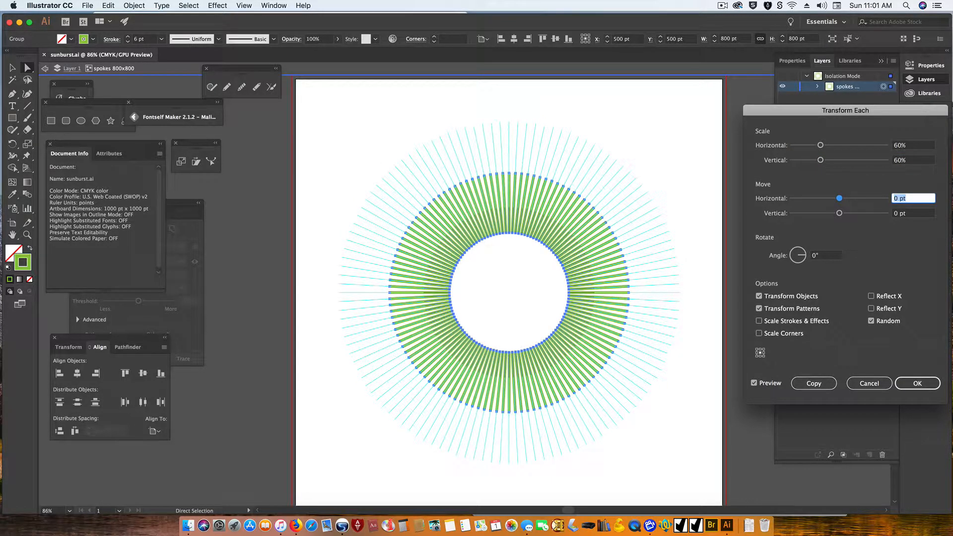
{"action": "left_click", "coordinate": [871, 321]}
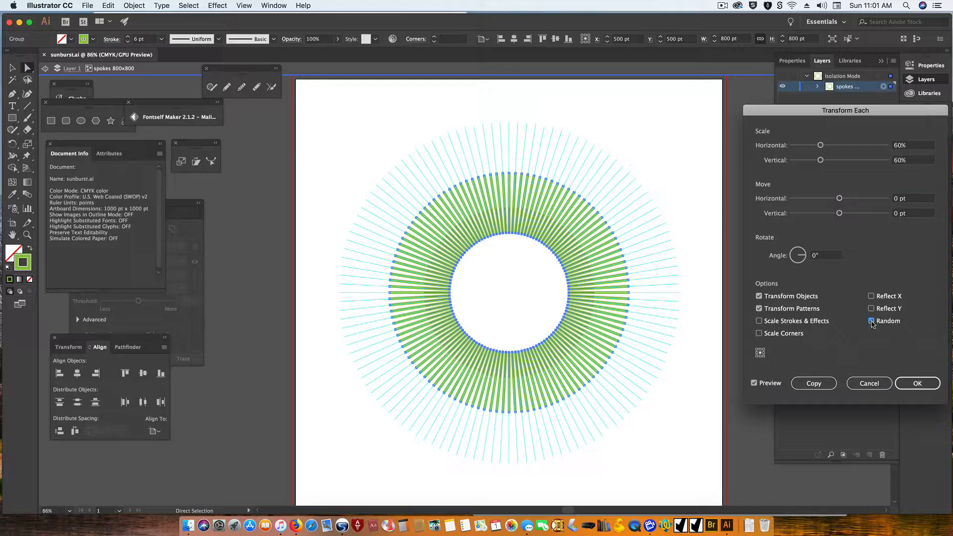
{"action": "left_click", "coordinate": [873, 323]}
{"action": "left_click", "coordinate": [873, 324]}
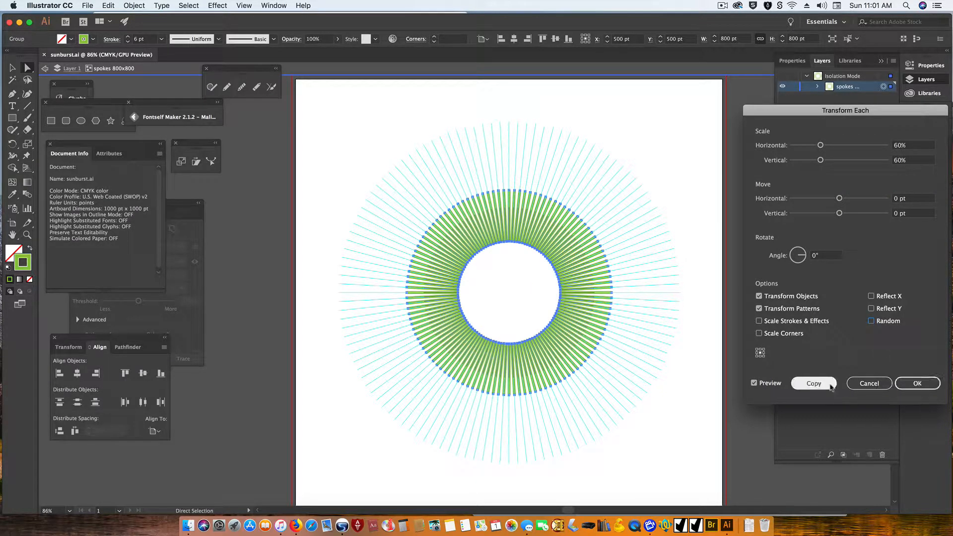
{"action": "left_click", "coordinate": [864, 391]}
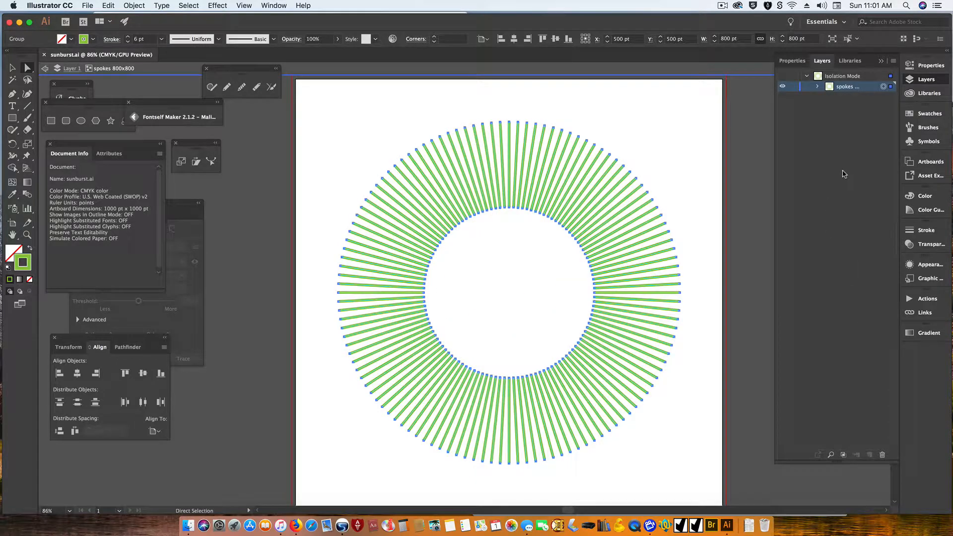
Step: Ungroup the isolated spokes completely into individual paths
{"action": "key", "text": "super+z"}
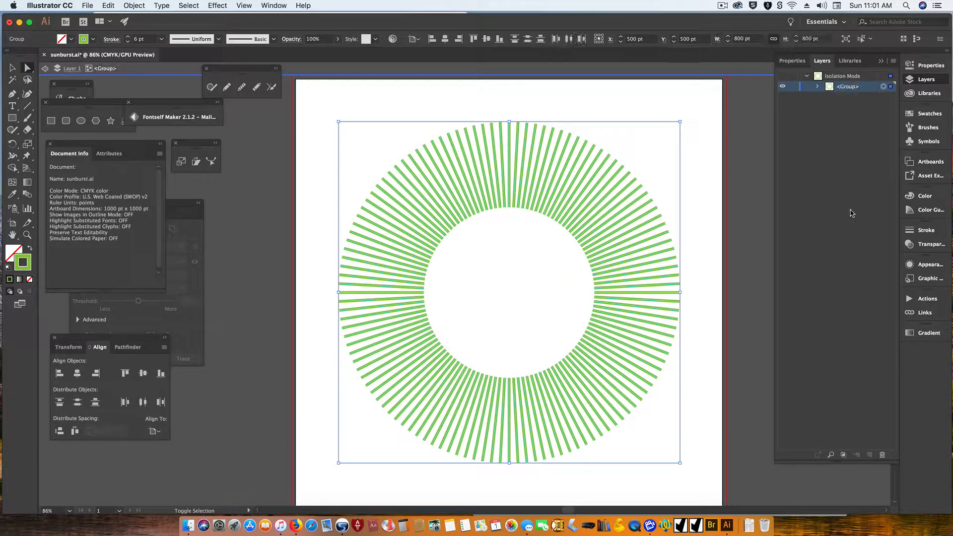
{"action": "key", "text": "super+a"}
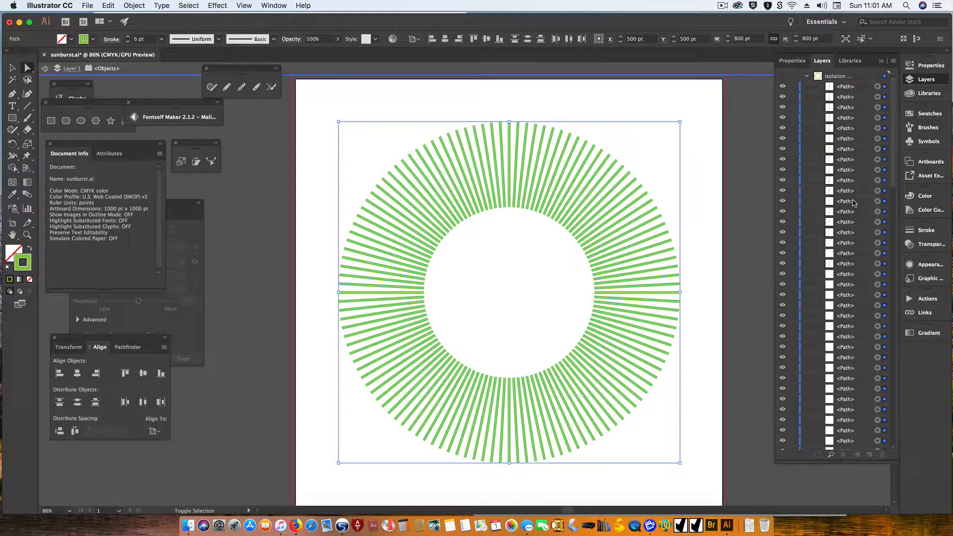
Step: Apply Transform Each to the individual spokes with Random on and 60% horizontal and vertical scale, and group them again
{"action": "left_click", "coordinate": [133, 6]}
{"action": "mouse_move", "coordinate": [143, 18]}
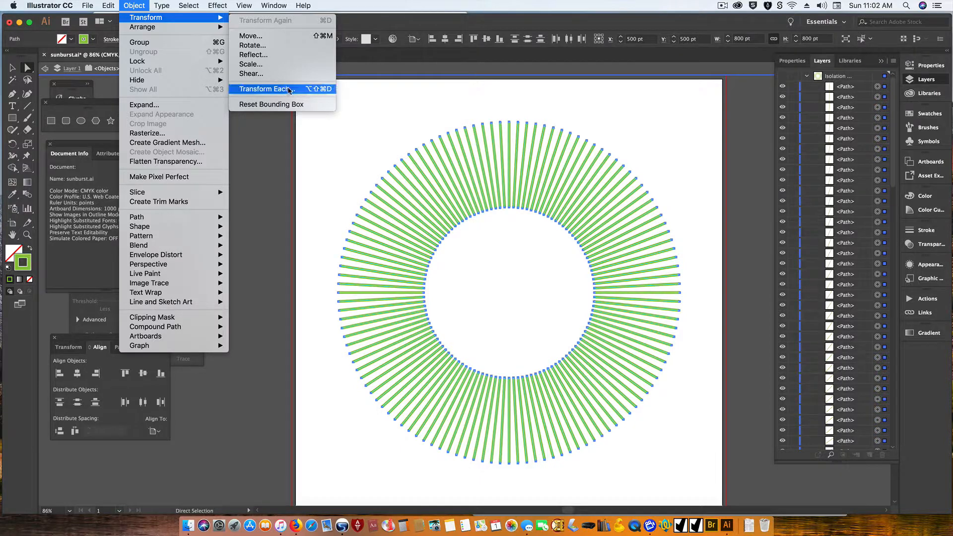
{"action": "left_click", "coordinate": [293, 91]}
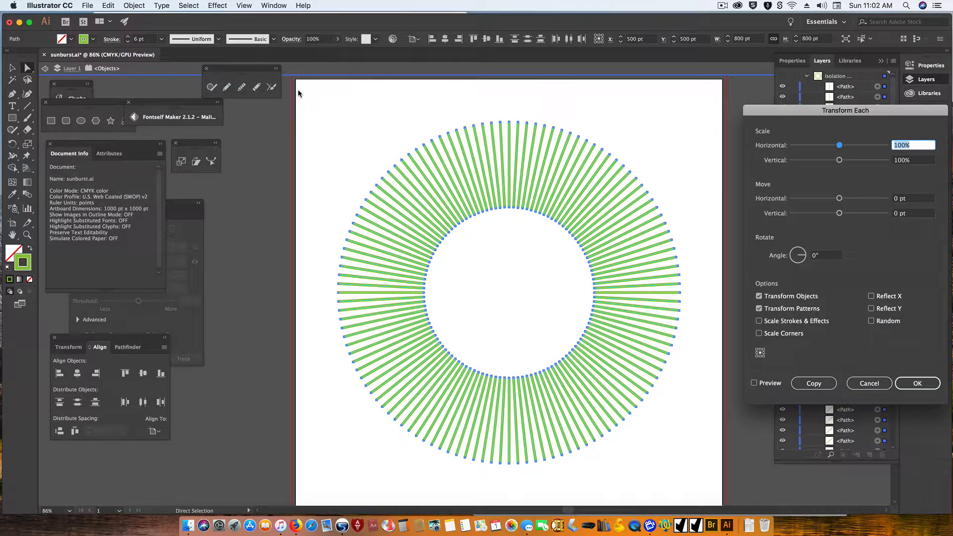
{"action": "left_click", "coordinate": [764, 385]}
{"action": "left_click", "coordinate": [888, 323]}
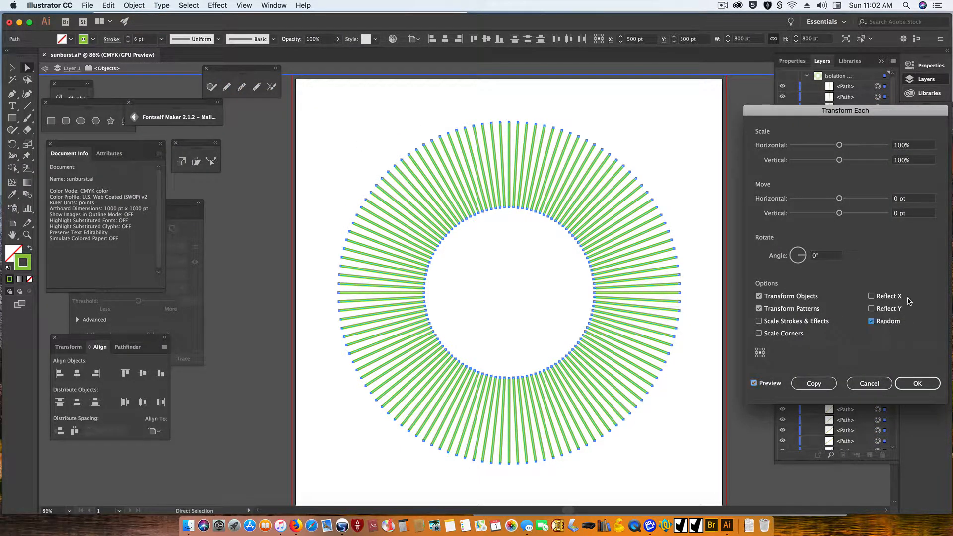
{"action": "left_click", "coordinate": [918, 146]}
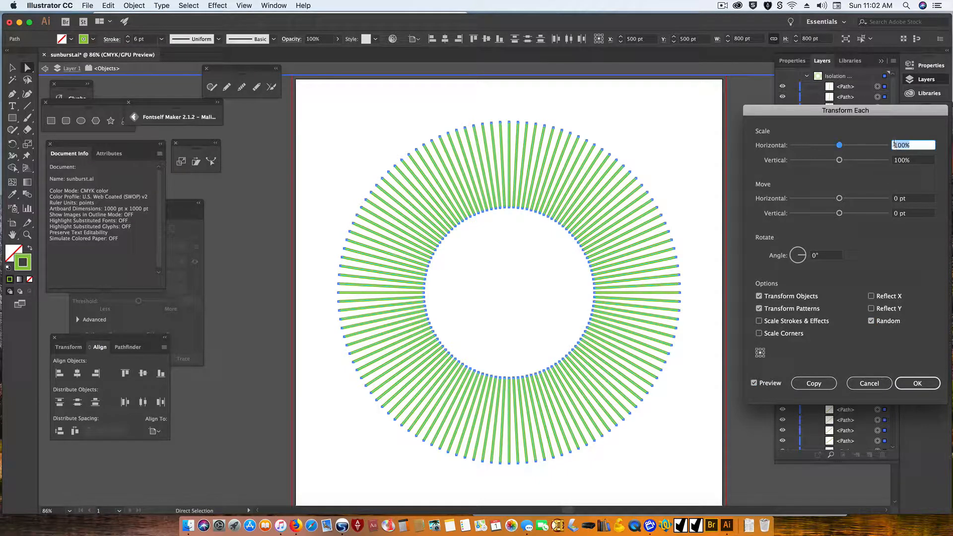
{"action": "type", "text": "60"}
{"action": "key", "text": "Tab"}
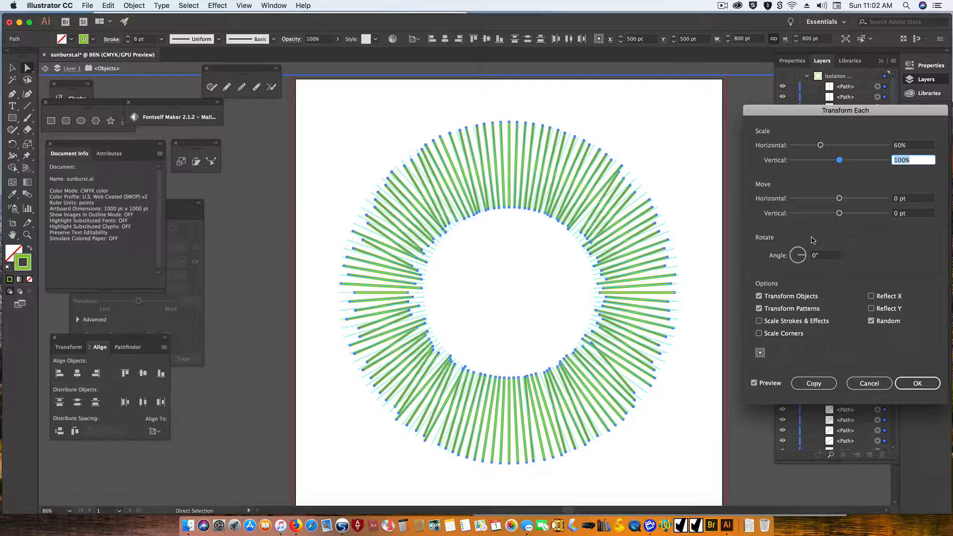
{"action": "type", "text": "60"}
{"action": "key", "text": "Tab"}
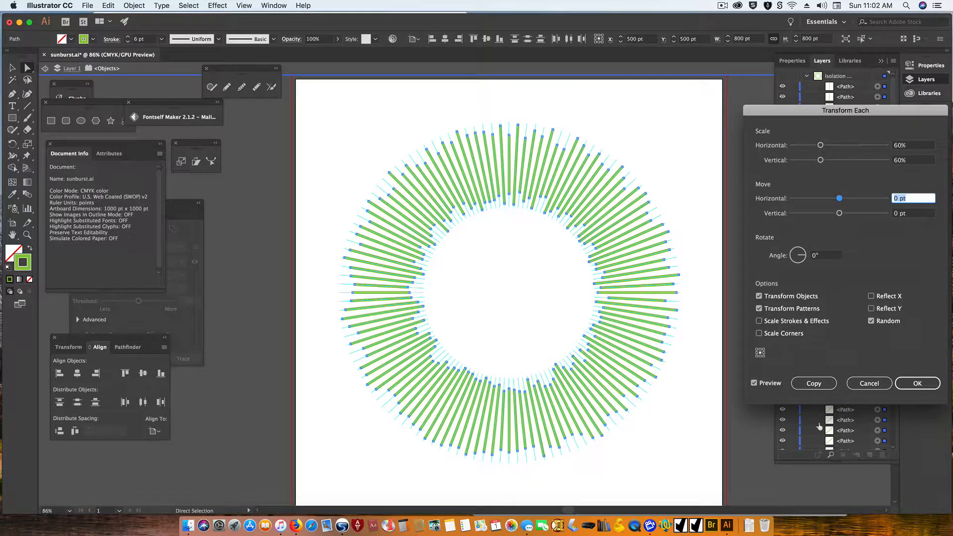
{"action": "left_click", "coordinate": [910, 388]}
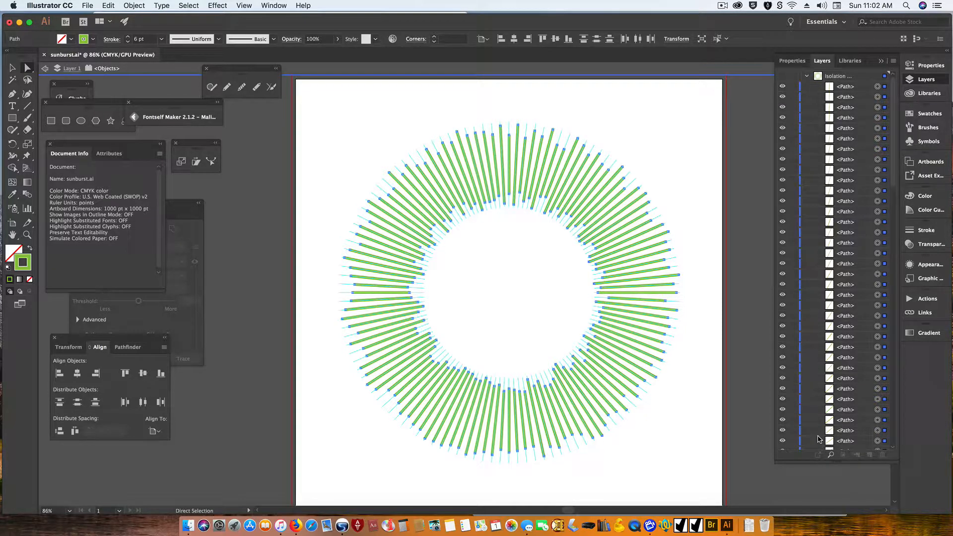
{"action": "key", "text": "super+g"}
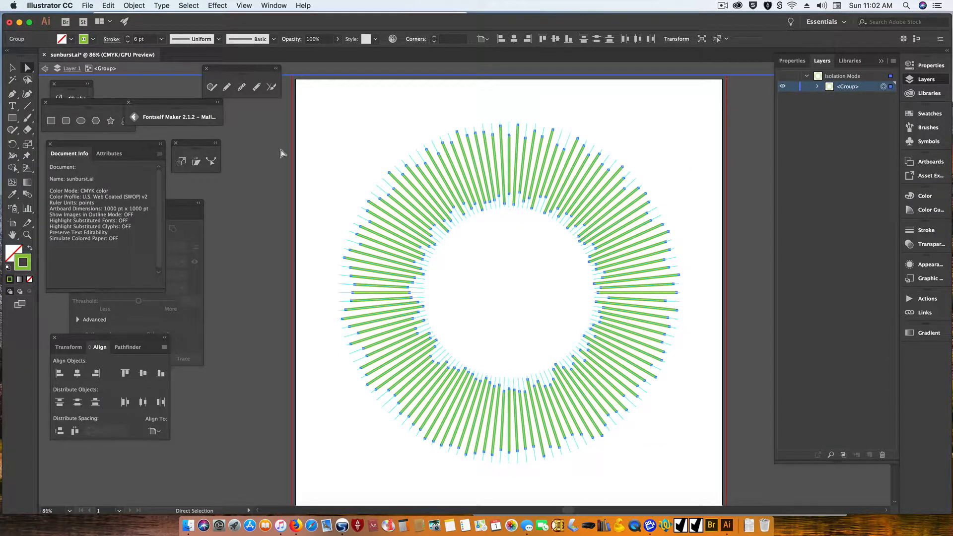
Step: Draw a circle about 556 pt in diameter outward from the middle of the spoke ring
{"action": "left_click", "coordinate": [80, 121]}
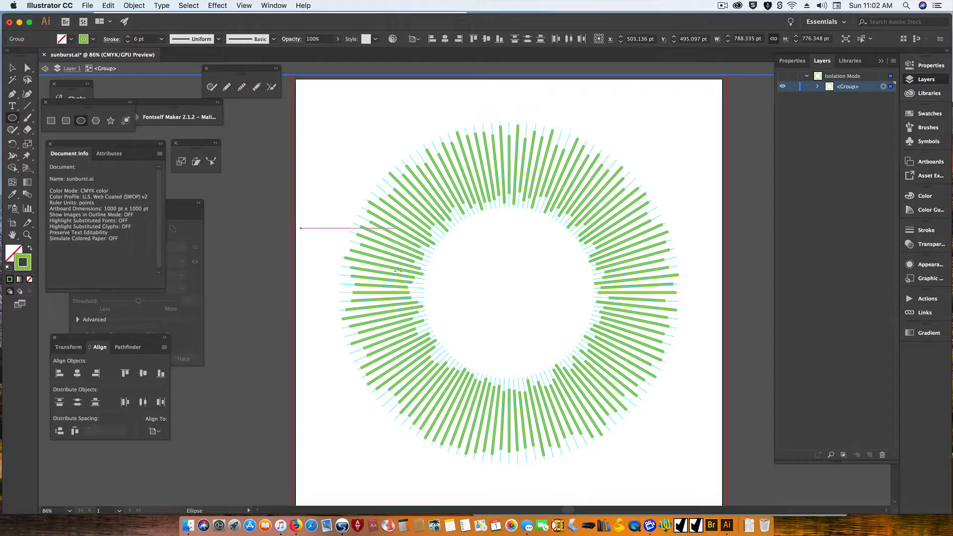
{"action": "key", "text": "super"}
{"action": "left_click", "coordinate": [437, 278], "text": "super"}
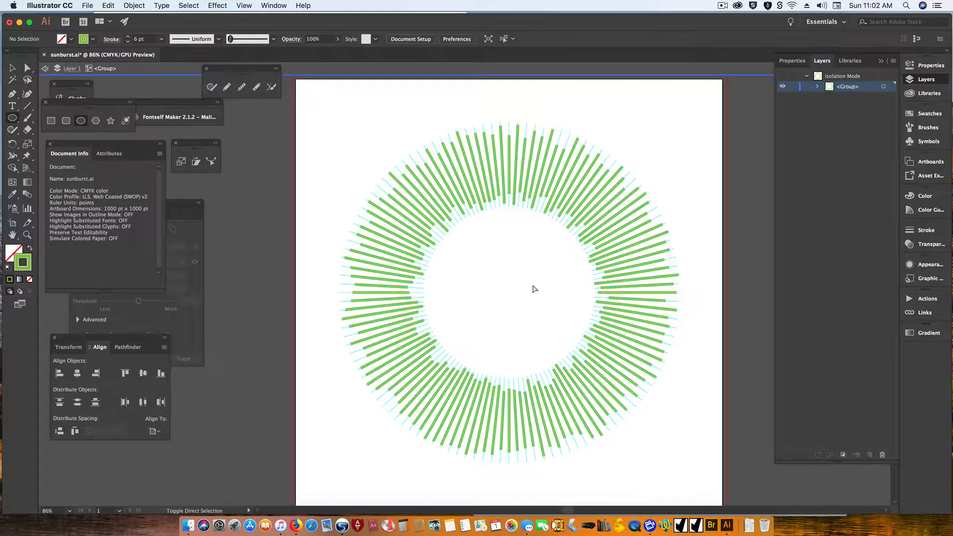
{"action": "mouse_move", "coordinate": [514, 292]}
{"action": "left_mouse_down"}
{"action": "mouse_move", "coordinate": [621, 315]}
{"action": "mouse_move", "coordinate": [640, 358]}
{"action": "left_mouse_up"}
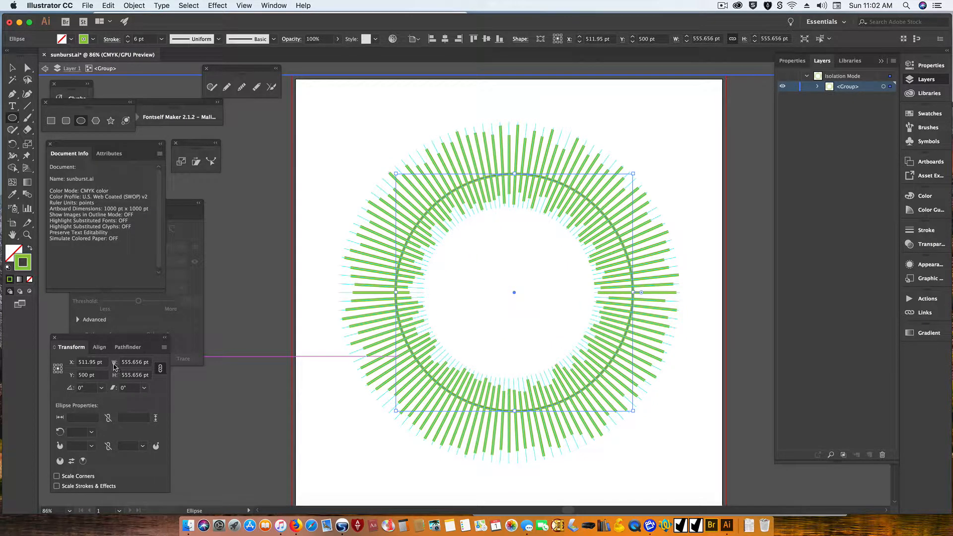
Step: Set the circle's width and height to 600 pt
{"action": "left_click", "coordinate": [118, 364]}
{"action": "type", "text": "6"}
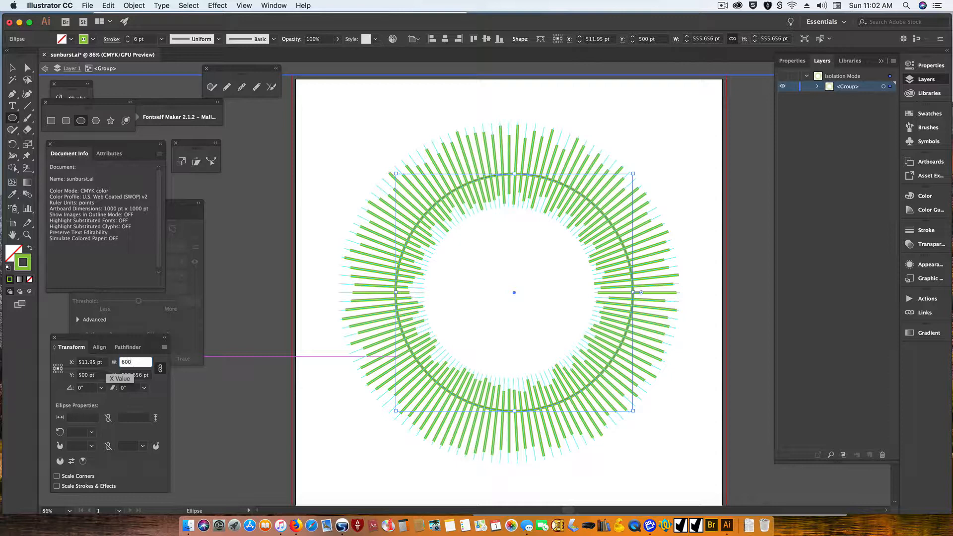
{"action": "type", "text": "00"}
{"action": "key", "text": "Tab"}
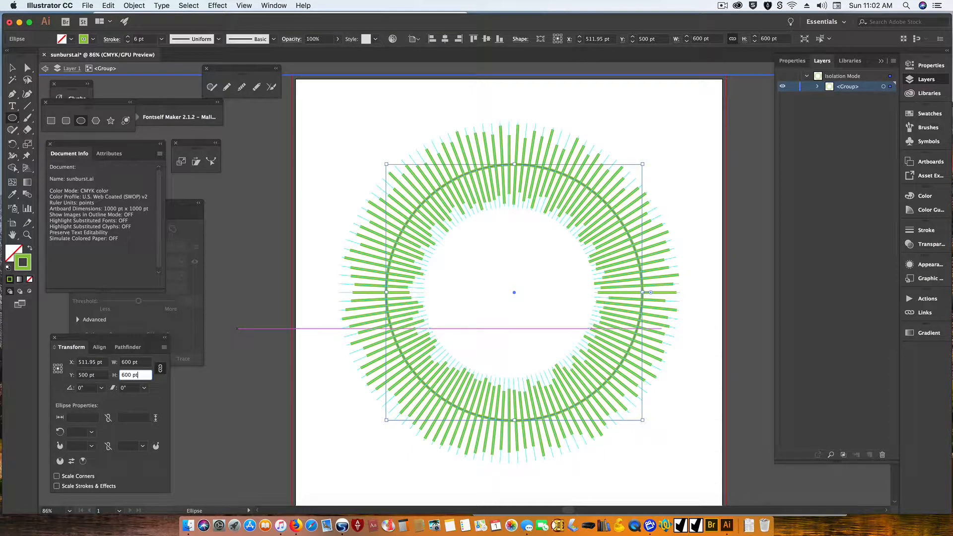
{"action": "key", "text": "Return"}
Step: Give the circle the default white fill and 1 pt black stroke, and centre it horizontally on the artboard
{"action": "key", "text": "d"}
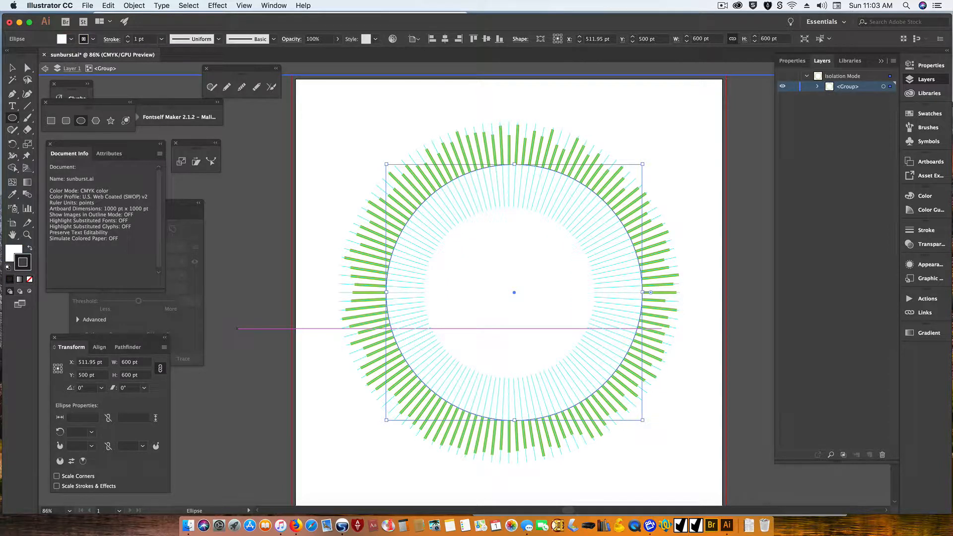
{"action": "left_click", "coordinate": [99, 346]}
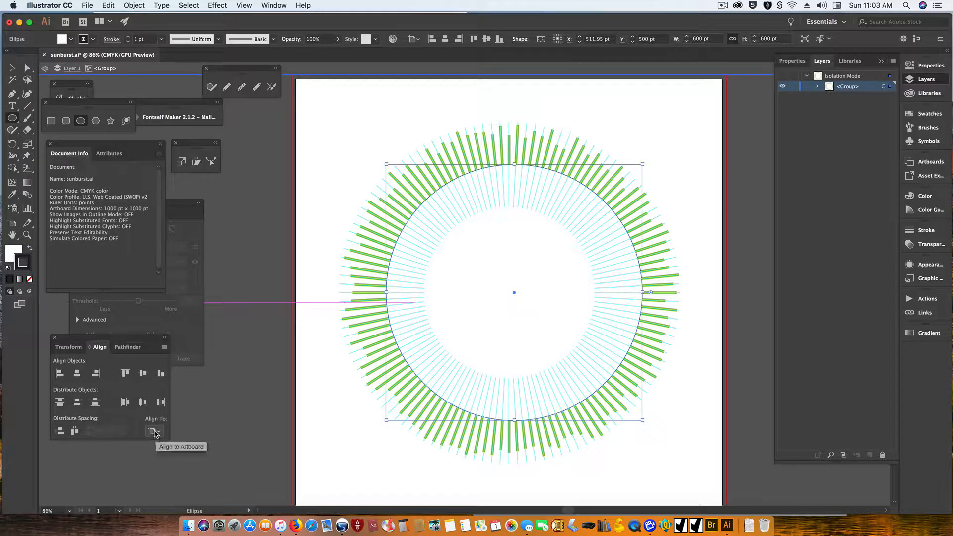
{"action": "left_click", "coordinate": [77, 373]}
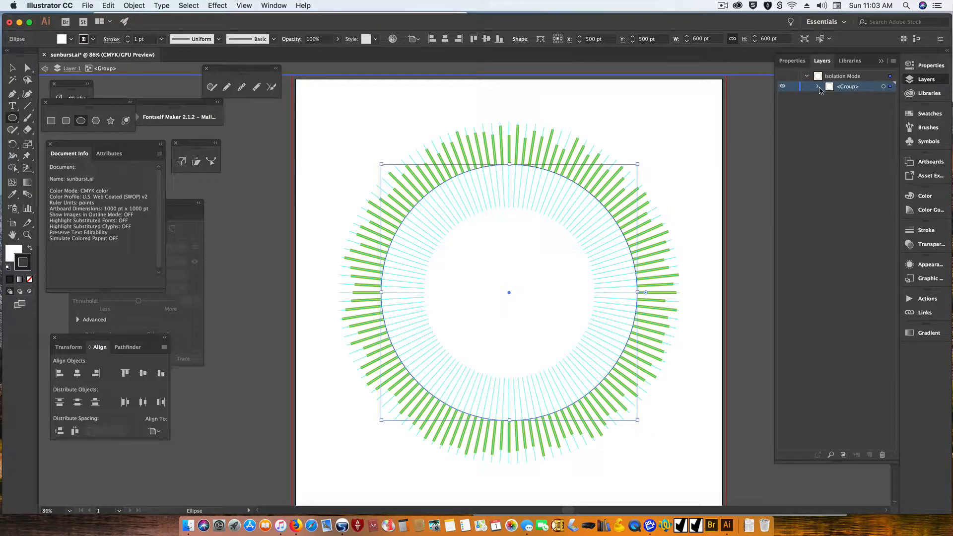
Step: Hide the circle and group all the individual spoke paths inside the isolated group
{"action": "left_click", "coordinate": [817, 87]}
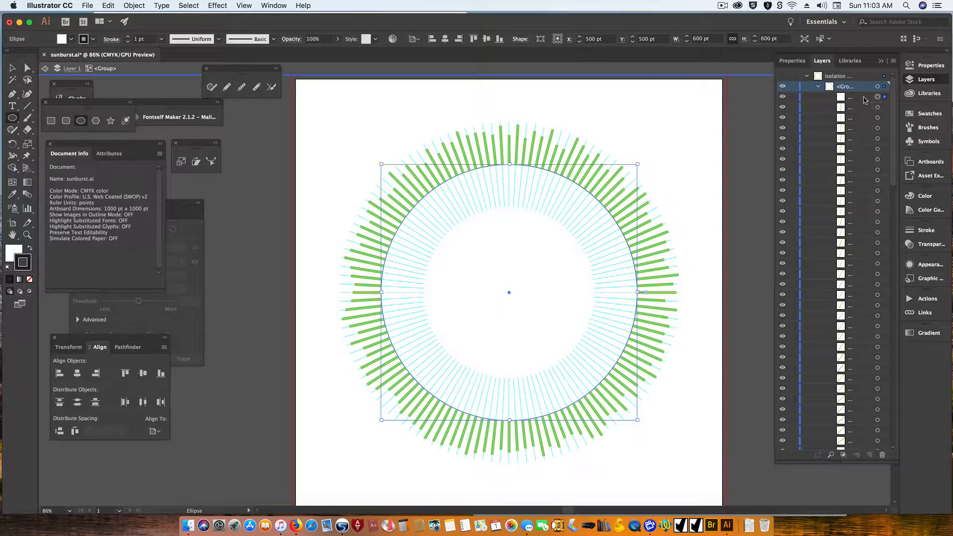
{"action": "left_click", "coordinate": [782, 98]}
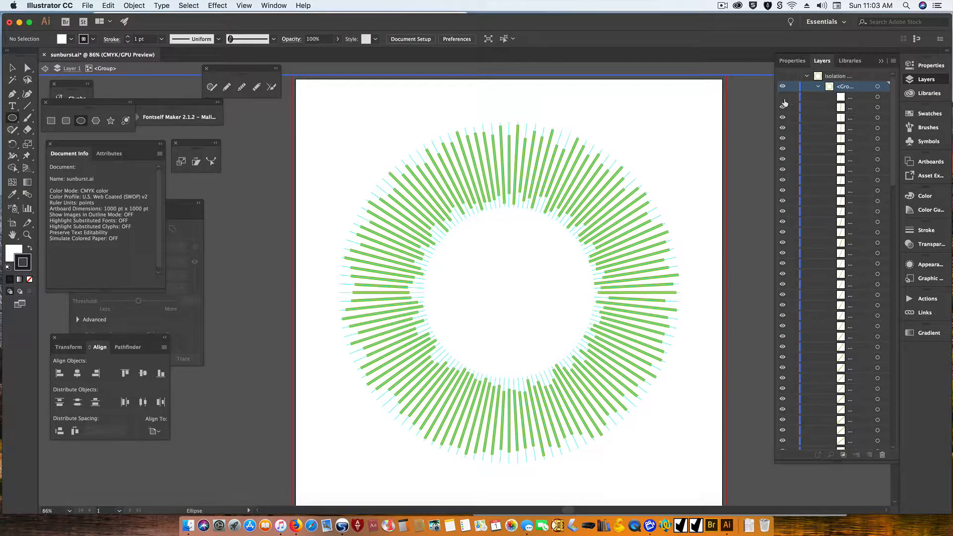
{"action": "key", "text": "super+a"}
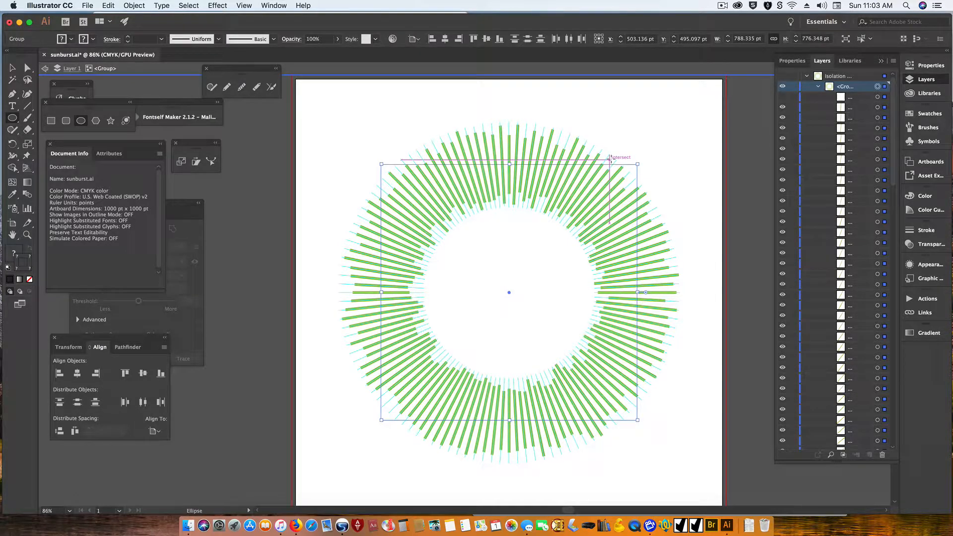
{"action": "left_click", "coordinate": [782, 97]}
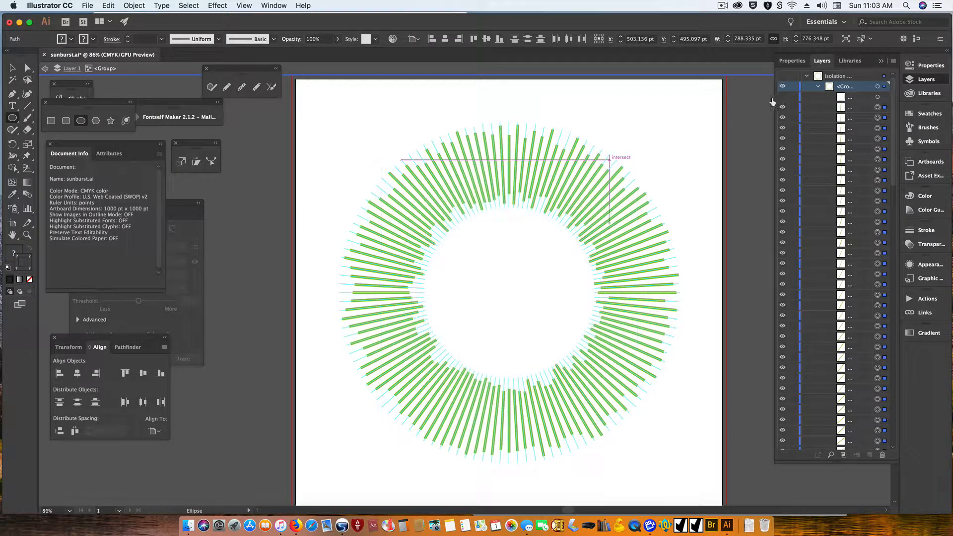
{"action": "key", "text": "super+g"}
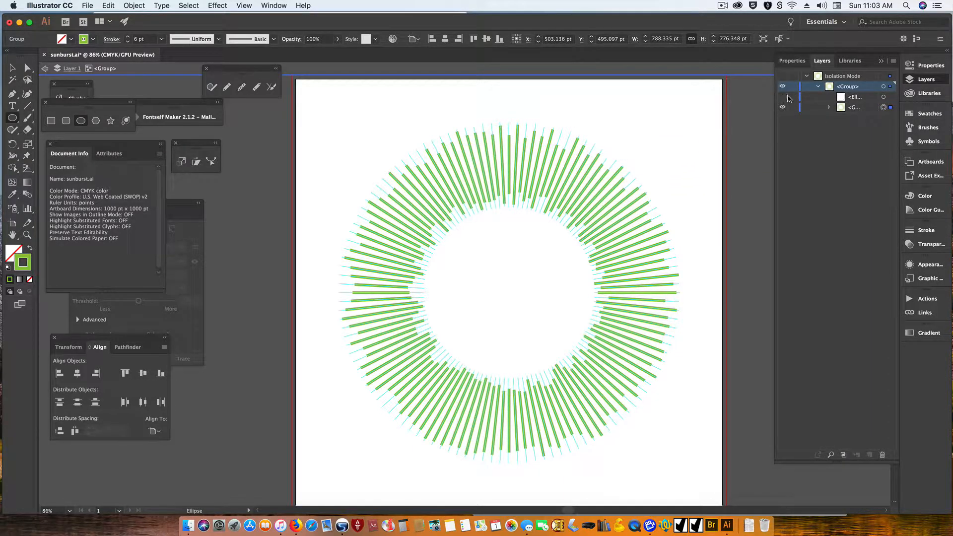
Step: Show the circle above the spokes again and deselect the spokes group
{"action": "left_click", "coordinate": [782, 97]}
{"action": "left_click", "coordinate": [783, 97]}
{"action": "left_click", "coordinate": [782, 98]}
{"action": "left_click", "coordinate": [27, 69]}
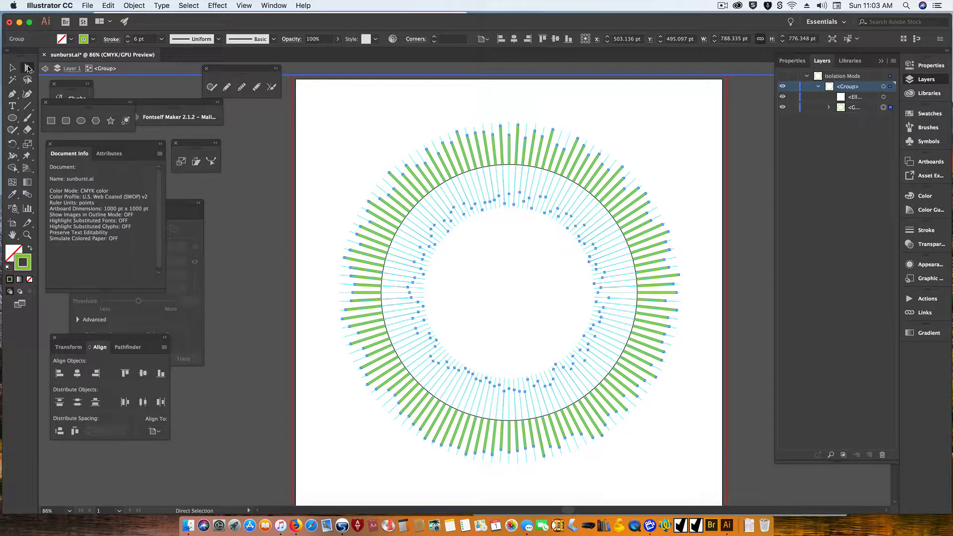
{"action": "left_click", "coordinate": [701, 200]}
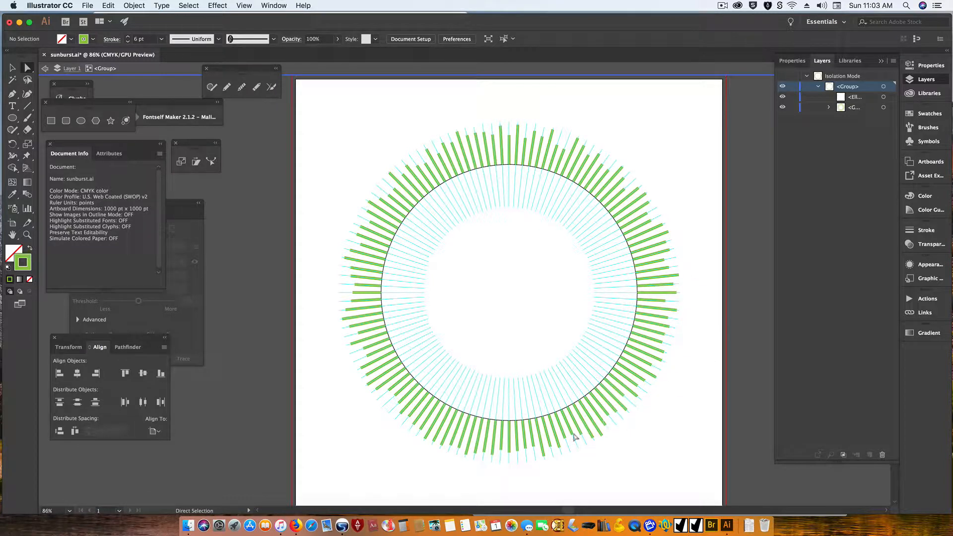
Step: Try selecting the outer end anchor points of individual spokes one at a time around the ring
{"action": "left_click_drag", "start_coordinate": [442, 446], "coordinate": [447, 430]}
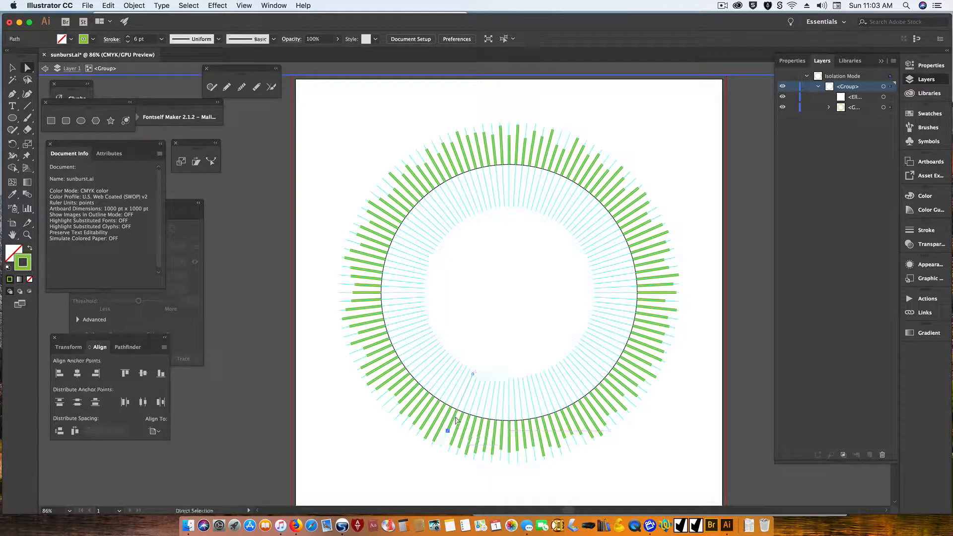
{"action": "left_click_drag", "start_coordinate": [349, 270], "coordinate": [367, 271]}
{"action": "left_click_drag", "start_coordinate": [477, 136], "coordinate": [478, 144]}
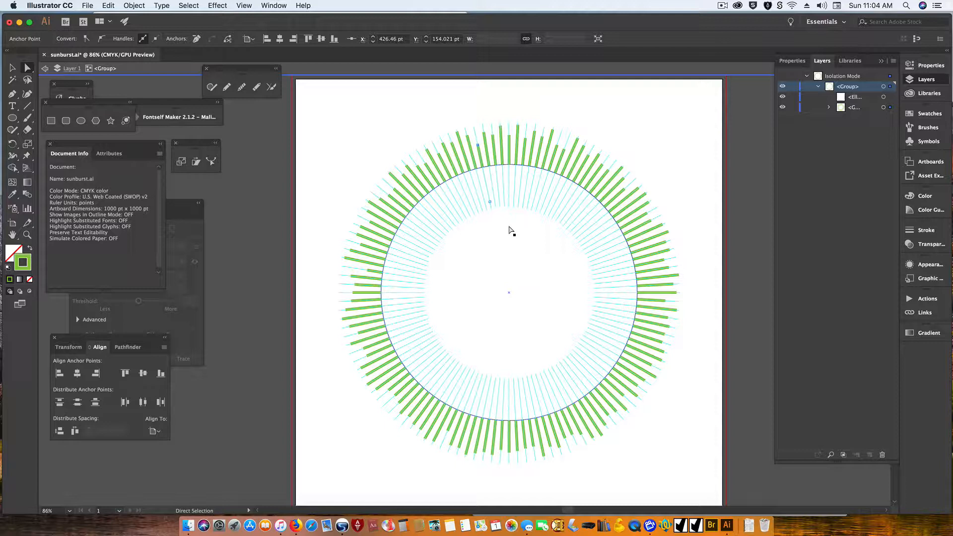
{"action": "left_click", "coordinate": [668, 231]}
{"action": "left_click_drag", "start_coordinate": [668, 231], "coordinate": [654, 235]}
Step: Isolate the nested spokes group and lasso all the spokes' inner end anchor points, using the circle as a guide
{"action": "left_click", "coordinate": [888, 108]}
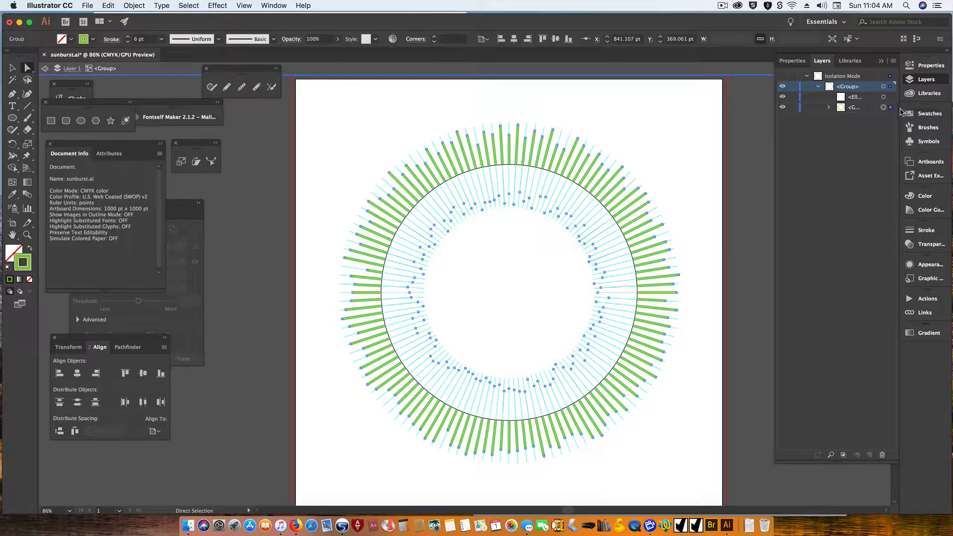
{"action": "left_click", "coordinate": [832, 38]}
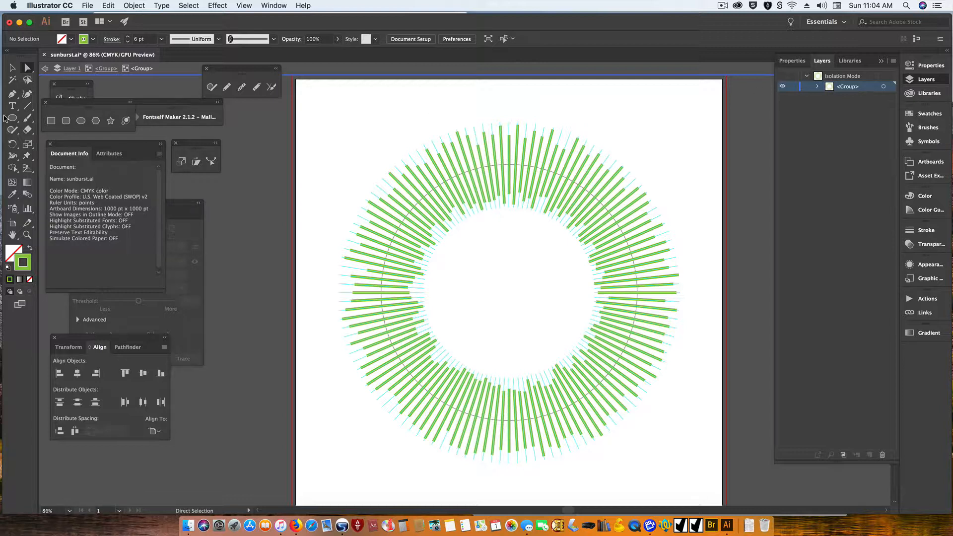
{"action": "key", "text": "q"}
{"action": "mouse_move", "coordinate": [540, 180]}
{"action": "left_mouse_down"}
{"action": "mouse_move", "coordinate": [448, 188]}
{"action": "mouse_move", "coordinate": [393, 239]}
{"action": "mouse_move", "coordinate": [384, 288]}
{"action": "mouse_move", "coordinate": [400, 345]}
{"action": "mouse_move", "coordinate": [422, 374]}
{"action": "mouse_move", "coordinate": [473, 395]}
{"action": "mouse_move", "coordinate": [545, 397]}
{"action": "mouse_move", "coordinate": [574, 386]}
{"action": "mouse_move", "coordinate": [596, 370]}
{"action": "mouse_move", "coordinate": [624, 316]}
{"action": "mouse_move", "coordinate": [630, 292]}
{"action": "mouse_move", "coordinate": [604, 230]}
{"action": "mouse_move", "coordinate": [527, 181]}
{"action": "left_mouse_up"}
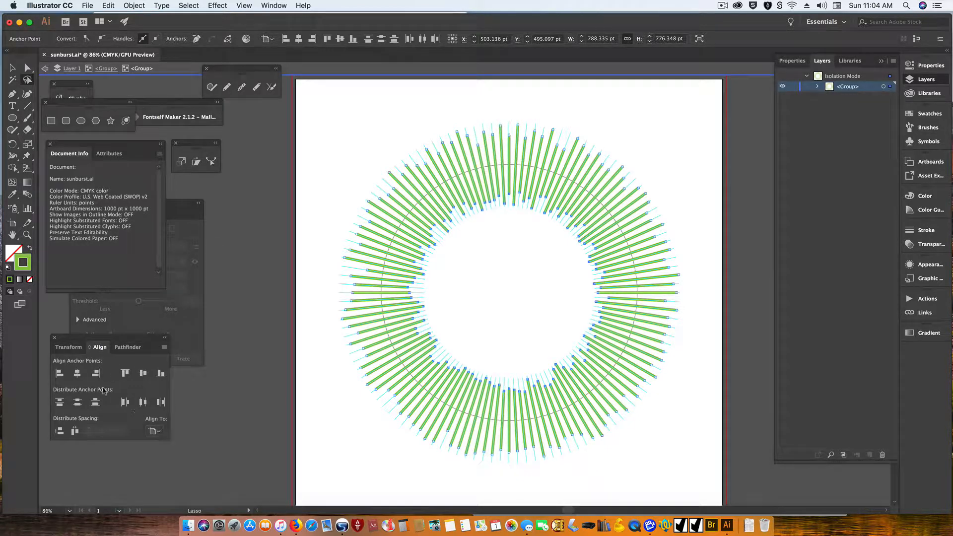
Step: Try aligning the inner anchor points to the artboard's centre horizontally and vertically, undo the alignment, and deselect everything
{"action": "left_click", "coordinate": [78, 374]}
{"action": "left_click", "coordinate": [143, 374]}
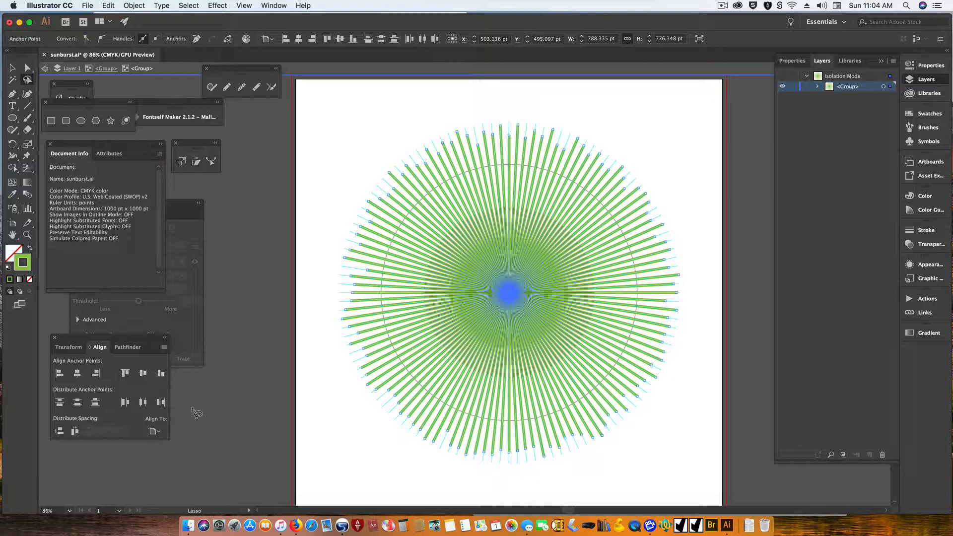
{"action": "key", "text": "Delete"}
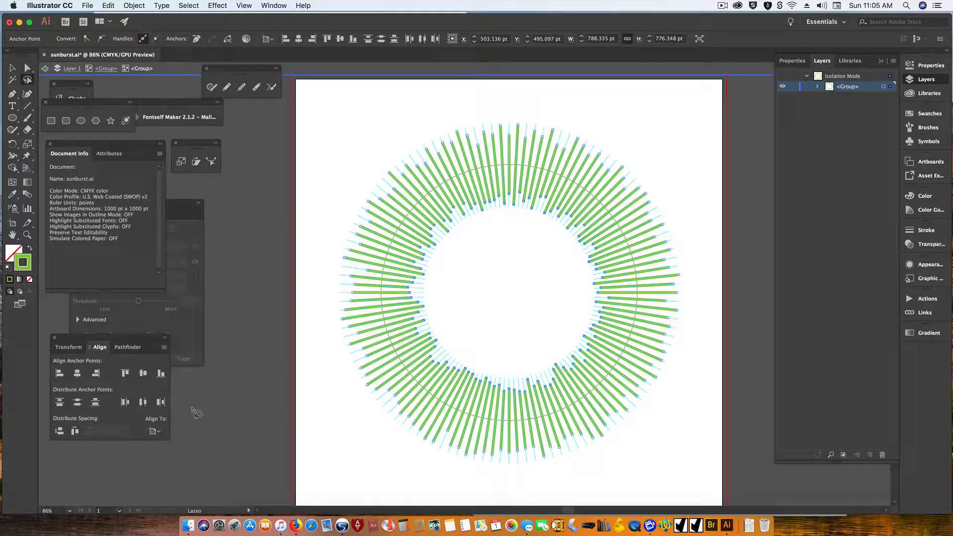
{"action": "key", "text": "super+shift+a"}
Step: Lasso the outer end anchor point of the long spoke just left of the vertical one at the ring's top
{"action": "key", "text": "z"}
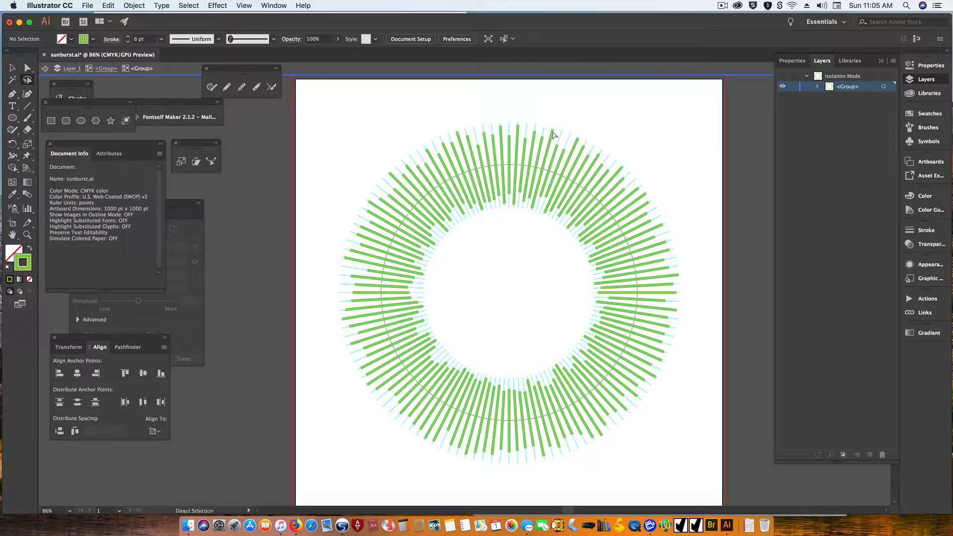
{"action": "mouse_move", "coordinate": [476, 103]}
{"action": "left_mouse_down"}
{"action": "mouse_move", "coordinate": [546, 149]}
{"action": "mouse_move", "coordinate": [697, 298]}
{"action": "left_mouse_up"}
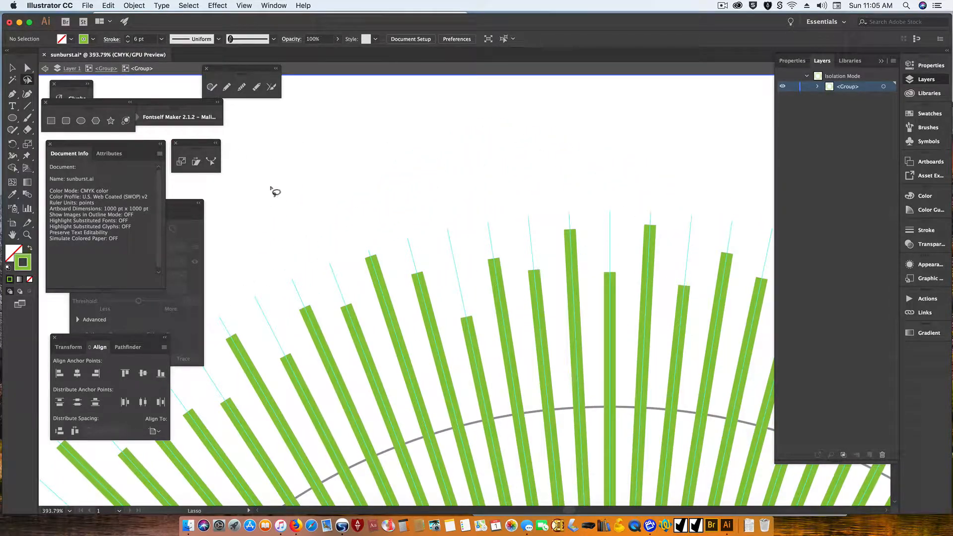
{"action": "key", "text": "q"}
{"action": "mouse_move", "coordinate": [548, 228]}
{"action": "left_mouse_down"}
{"action": "mouse_move", "coordinate": [580, 260]}
{"action": "mouse_move", "coordinate": [567, 206]}
{"action": "mouse_move", "coordinate": [549, 223]}
{"action": "mouse_move", "coordinate": [552, 249]}
{"action": "left_mouse_up"}
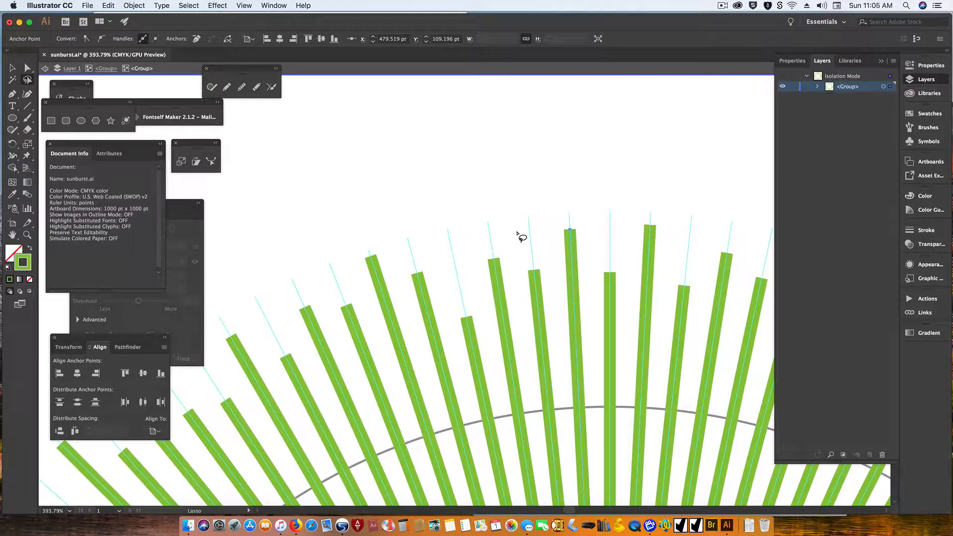
Step: Flare that spoke's outer end to about 23 pt wide with the Width tool, and narrow it again partway down
{"action": "key", "text": "shift+w"}
{"action": "left_click_drag", "start_coordinate": [574, 229], "coordinate": [593, 230]}
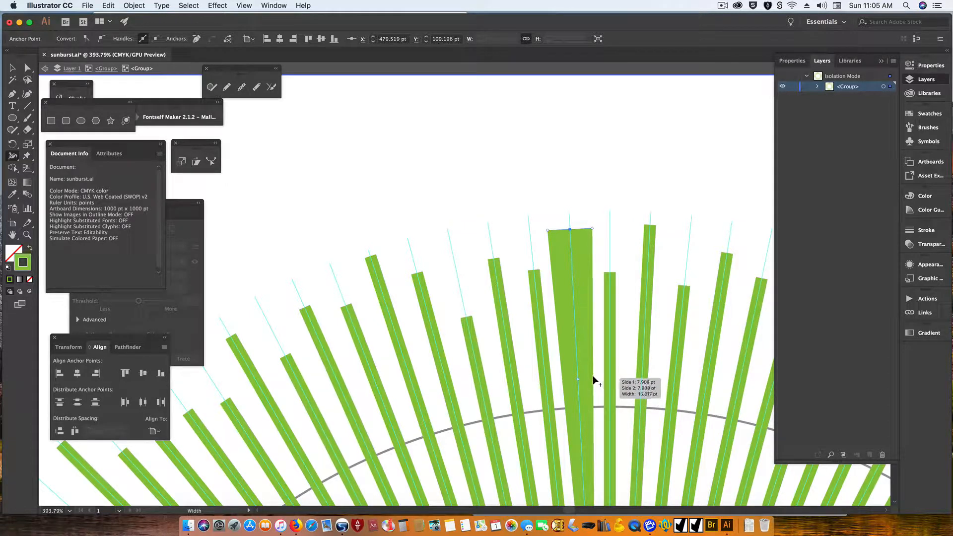
{"action": "left_click_drag", "start_coordinate": [593, 357], "coordinate": [583, 356]}
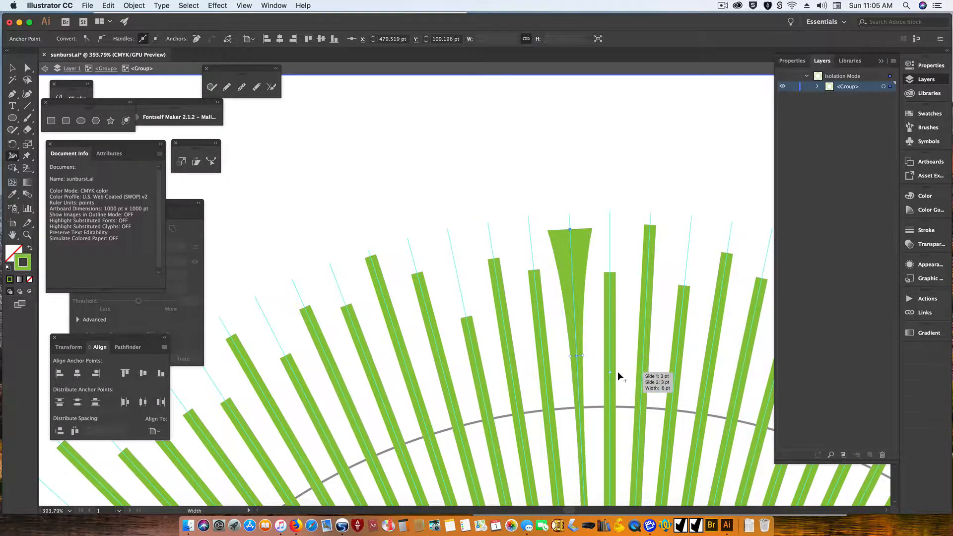
{"action": "key", "text": "super+0"}
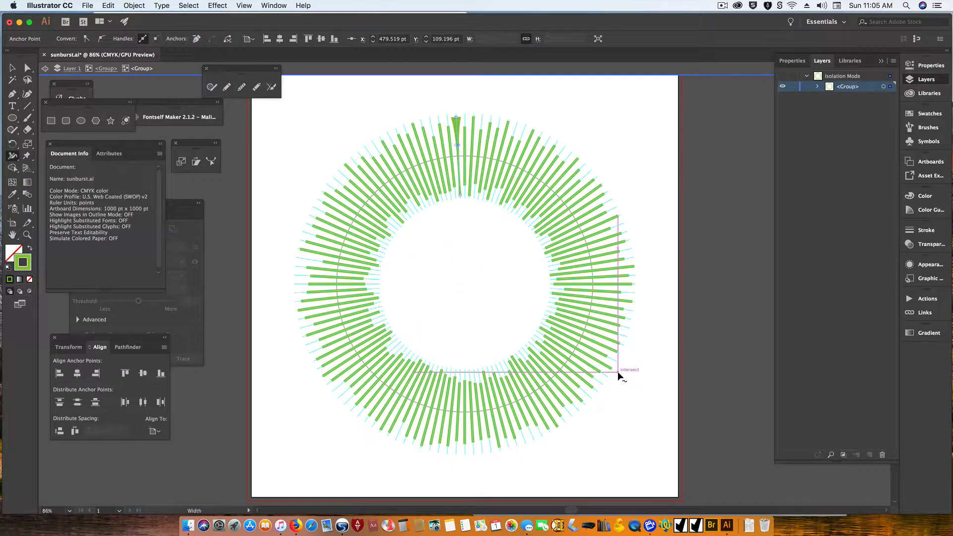
Step: Select the flared spoke and save its appearance as a new graphic style
{"action": "left_click", "coordinate": [12, 67]}
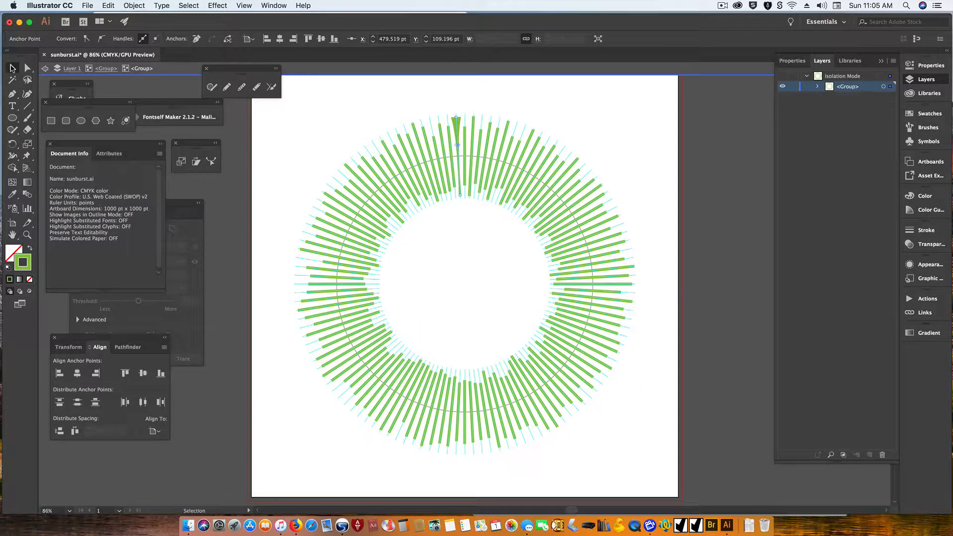
{"action": "left_click", "coordinate": [457, 122]}
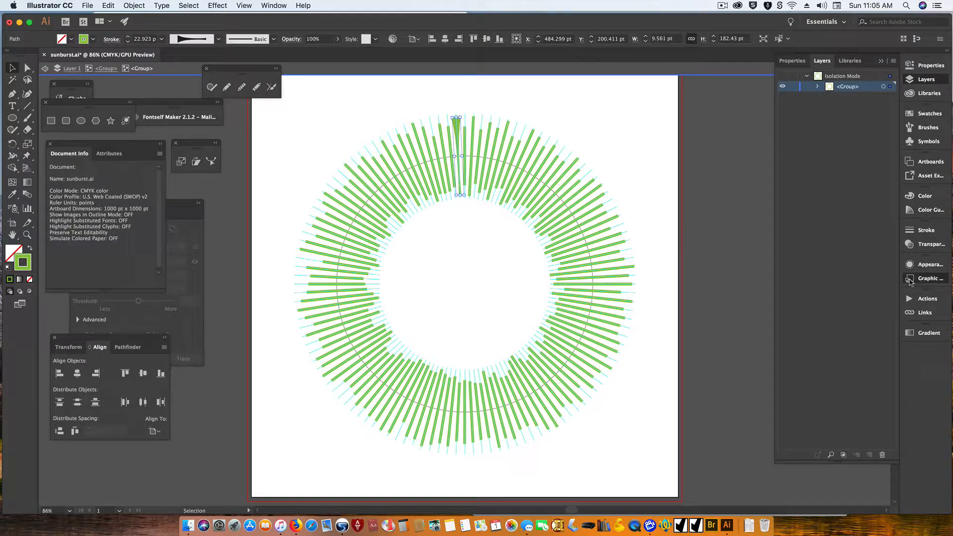
{"action": "left_click", "coordinate": [938, 285]}
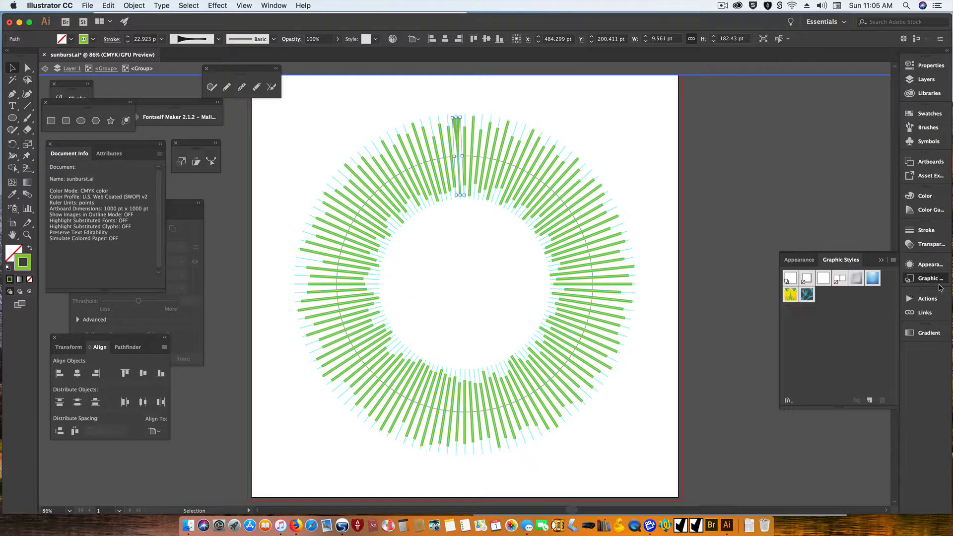
{"action": "left_click", "coordinate": [870, 400]}
Step: Select a plain spoke on the ring's right side and extend the selection to all objects with the same stroke color
{"action": "left_click", "coordinate": [572, 162]}
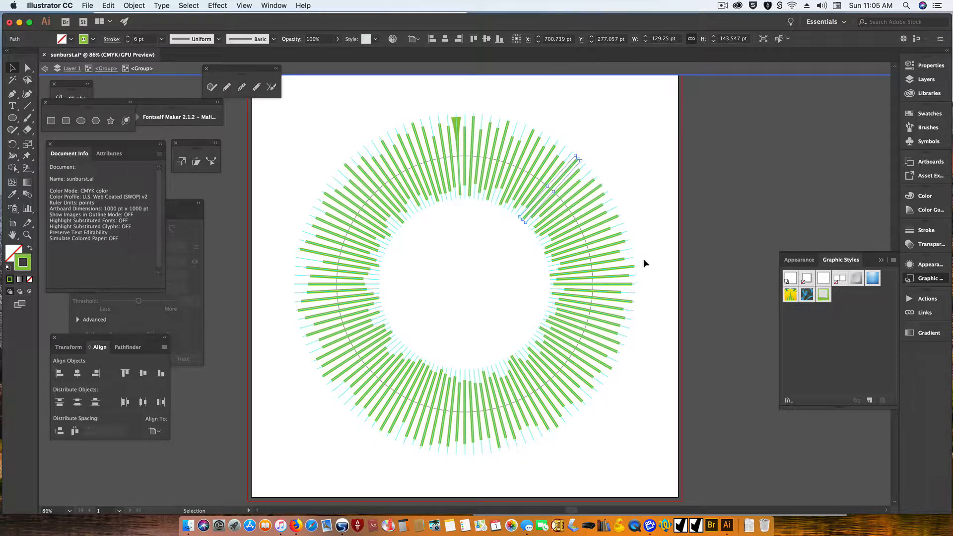
{"action": "left_click_drag", "start_coordinate": [627, 269], "coordinate": [643, 270]}
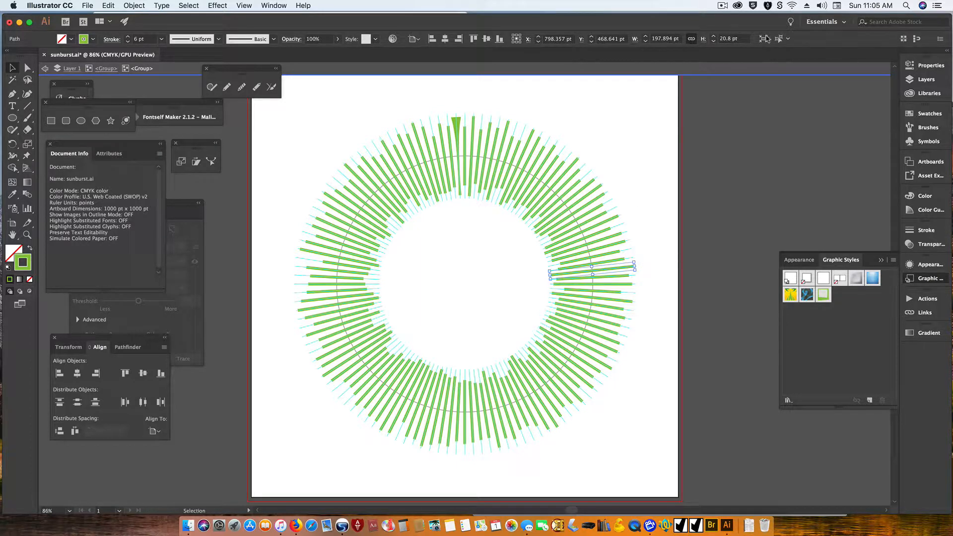
{"action": "left_click", "coordinate": [788, 40]}
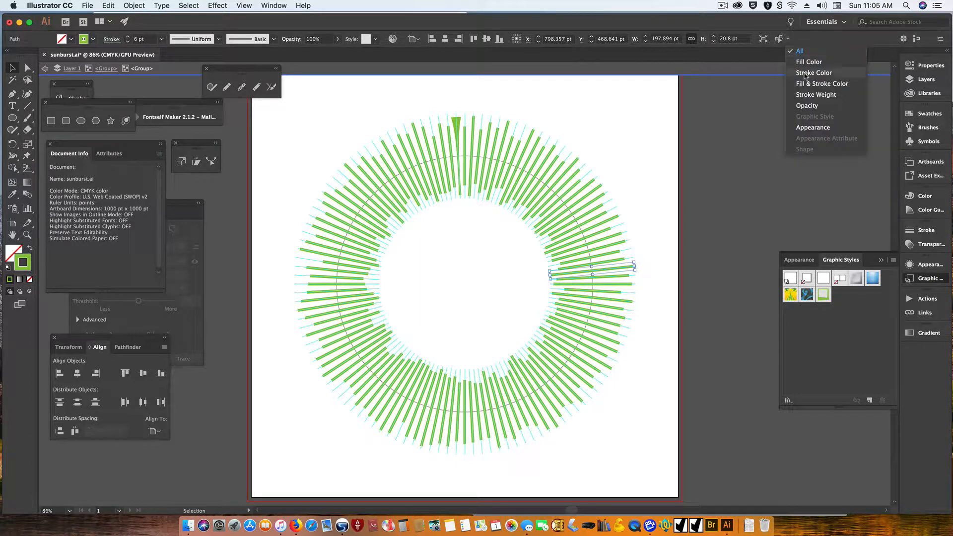
{"action": "left_click", "coordinate": [804, 74]}
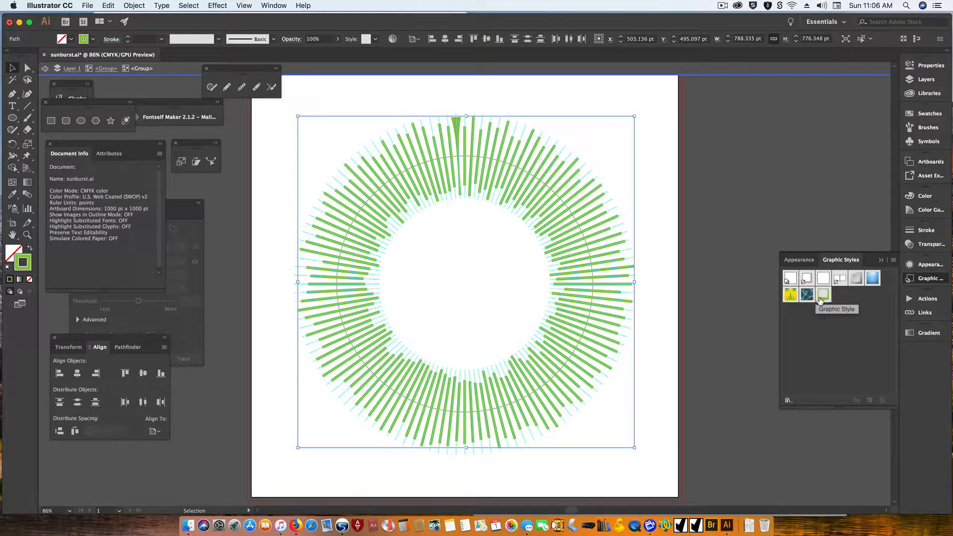
Step: Apply the saved flared-spoke graphic style to all the selected green spokes
{"action": "key", "text": "a"}
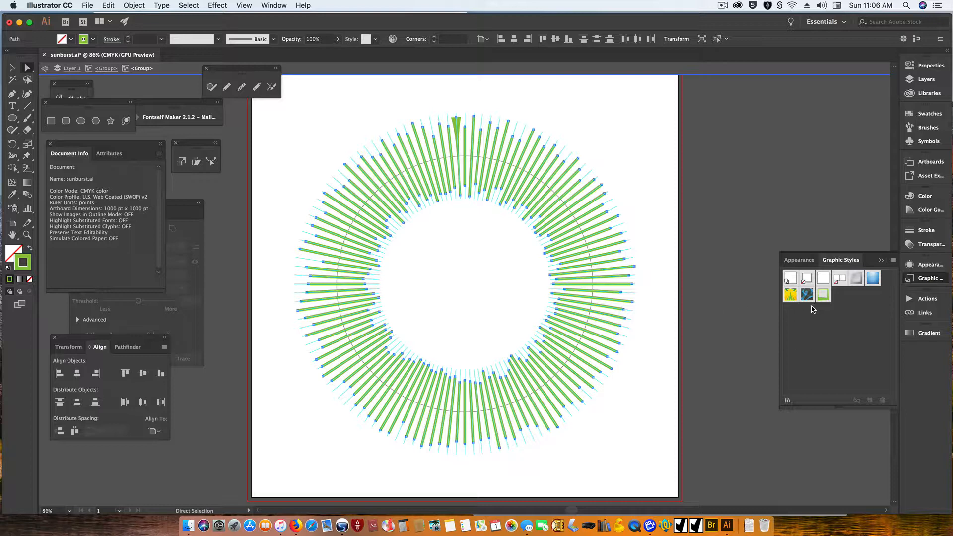
{"action": "left_click", "coordinate": [823, 295]}
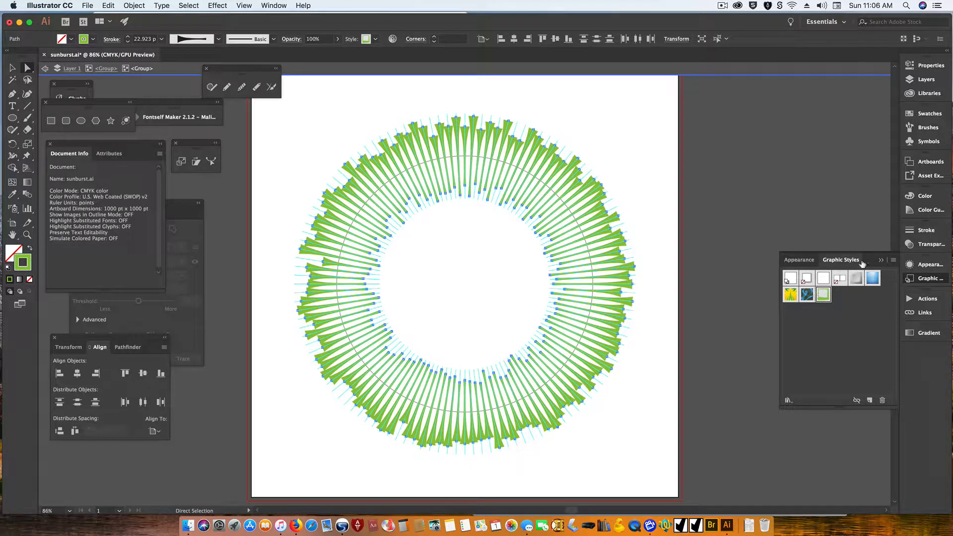
Step: Reduce the stroke weight of the flared spokes to 18 pt and deselect them
{"action": "left_click", "coordinate": [922, 266]}
{"action": "left_click", "coordinate": [922, 268]}
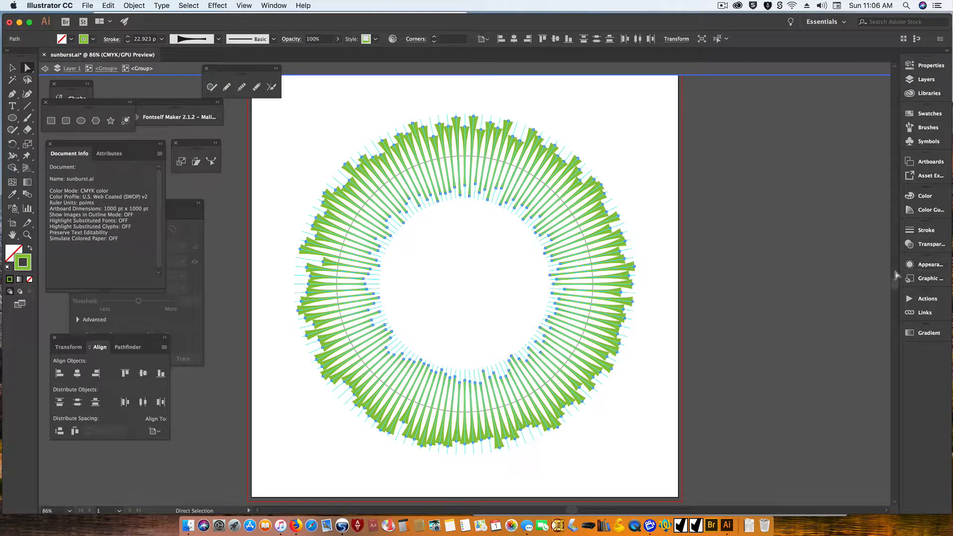
{"action": "left_click", "coordinate": [925, 269]}
{"action": "left_click", "coordinate": [925, 269]}
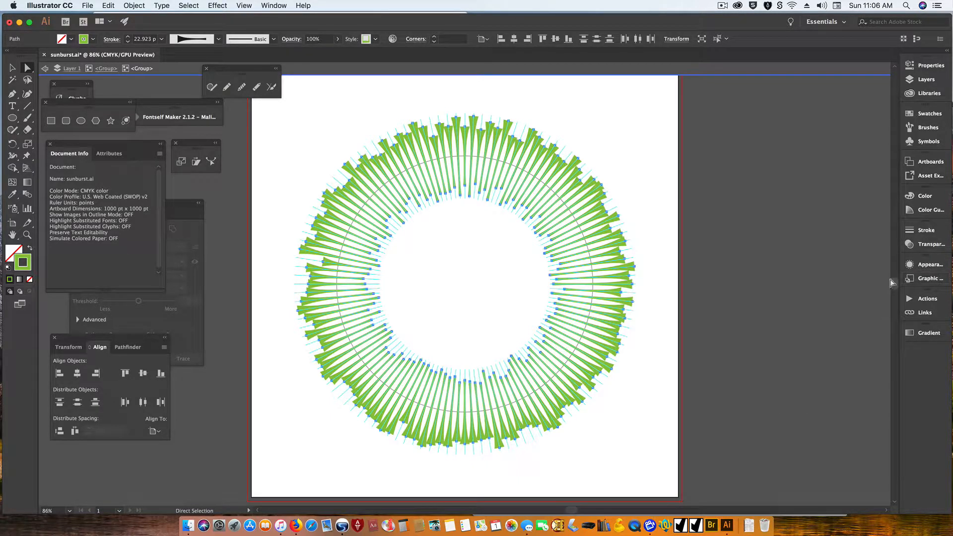
{"action": "left_click", "coordinate": [917, 271]}
{"action": "left_click", "coordinate": [851, 301]}
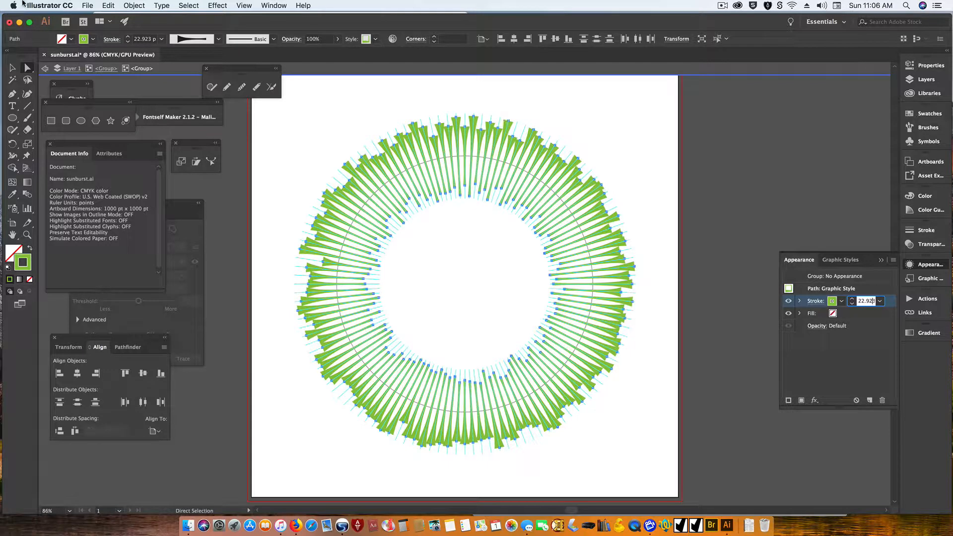
{"action": "type", "text": "22"}
{"action": "key", "text": "Return"}
{"action": "key", "text": "Down"}
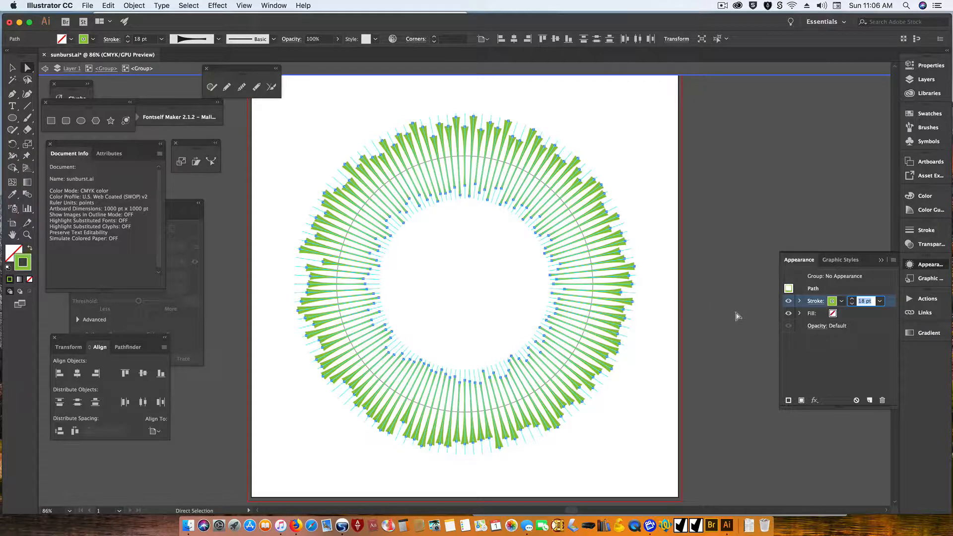
{"action": "left_click", "coordinate": [722, 320]}
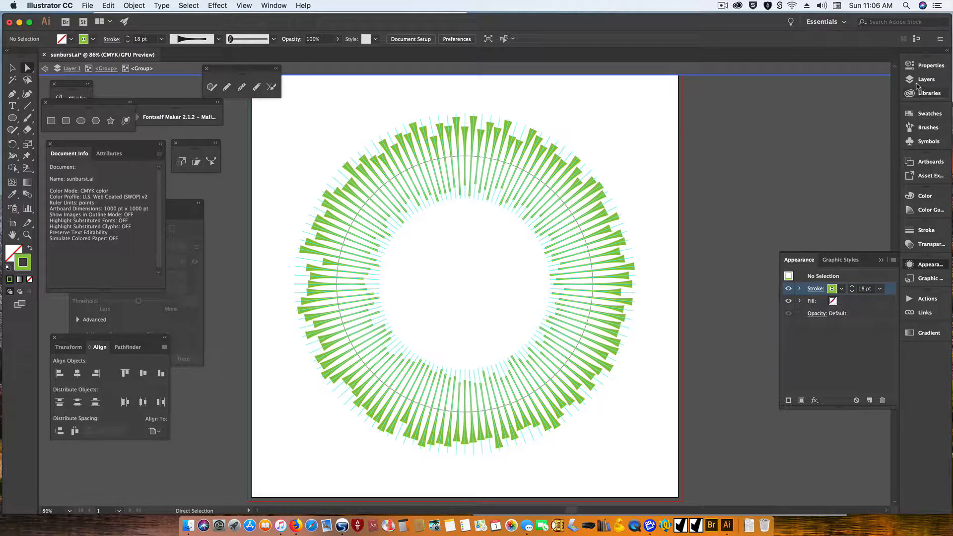
Step: Select the isolated group of flared spokes and expand its appearance into filled shapes
{"action": "left_click", "coordinate": [922, 80]}
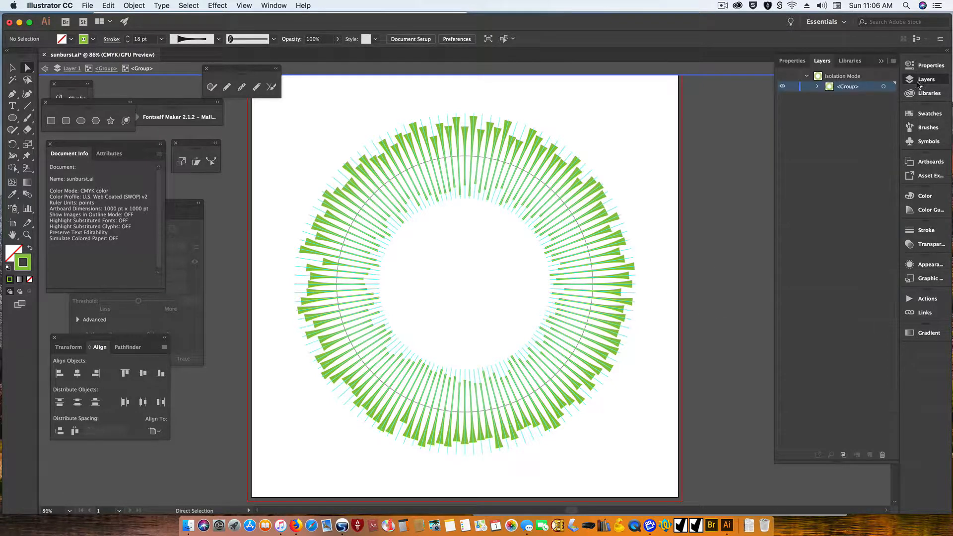
{"action": "left_click", "coordinate": [890, 87]}
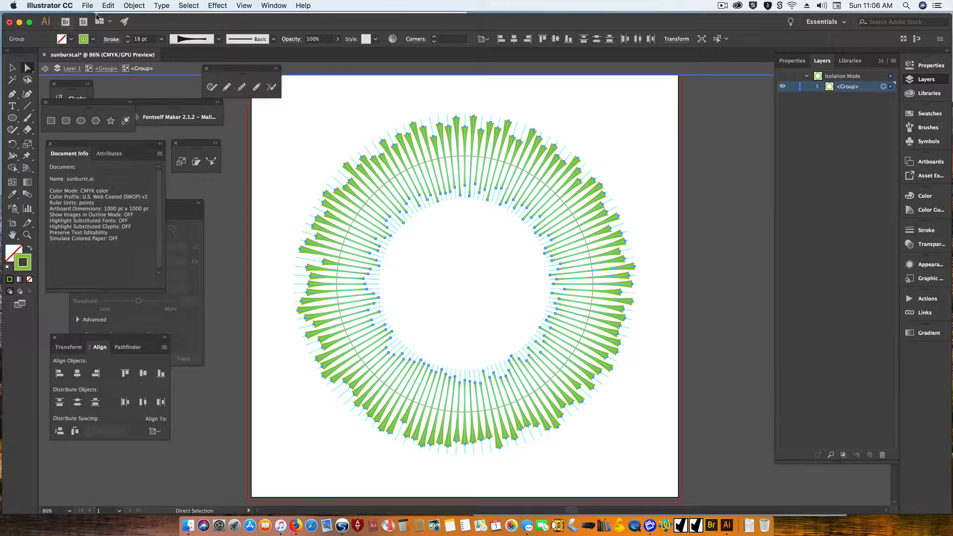
{"action": "left_click", "coordinate": [133, 6]}
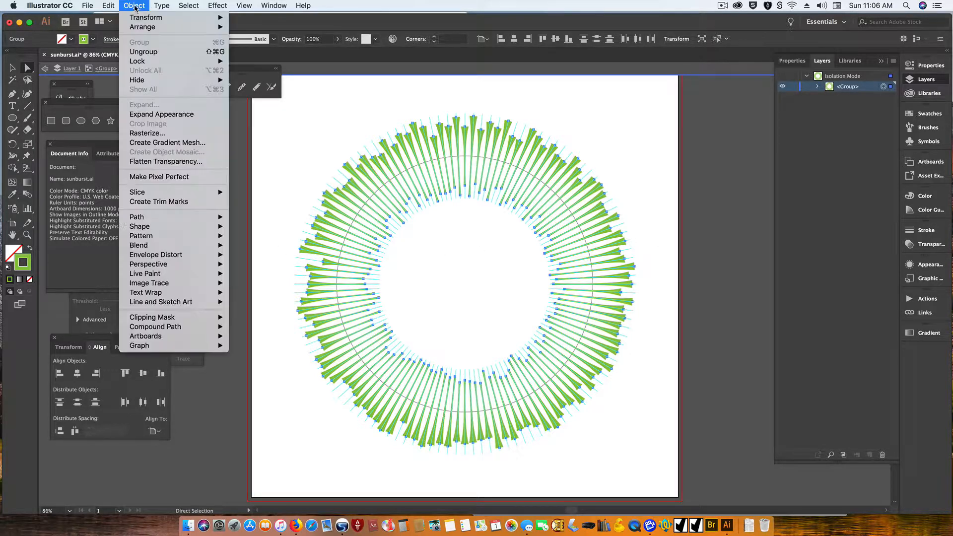
{"action": "left_click", "coordinate": [152, 115]}
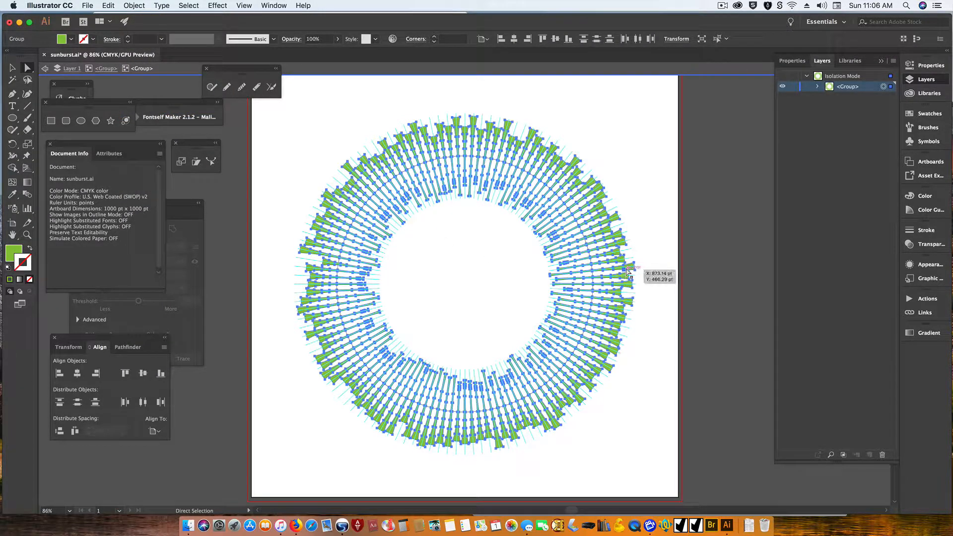
Step: Go up to the parent group holding the circle and spokes and rename it "work"
{"action": "left_click", "coordinate": [103, 70]}
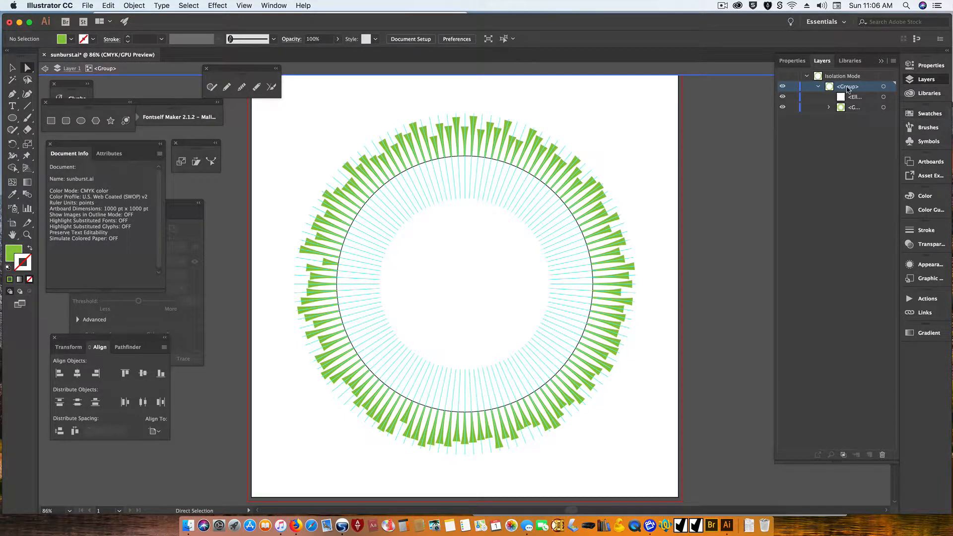
{"action": "double_click", "coordinate": [848, 87]}
{"action": "type", "text": "work"}
{"action": "key", "text": "Return"}
{"action": "left_click", "coordinate": [917, 95]}
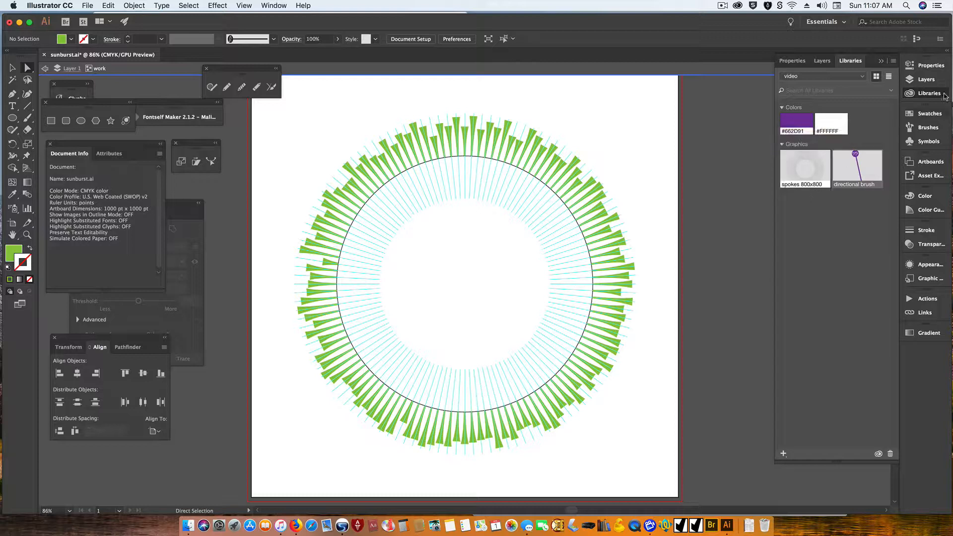
{"action": "left_click", "coordinate": [882, 62]}
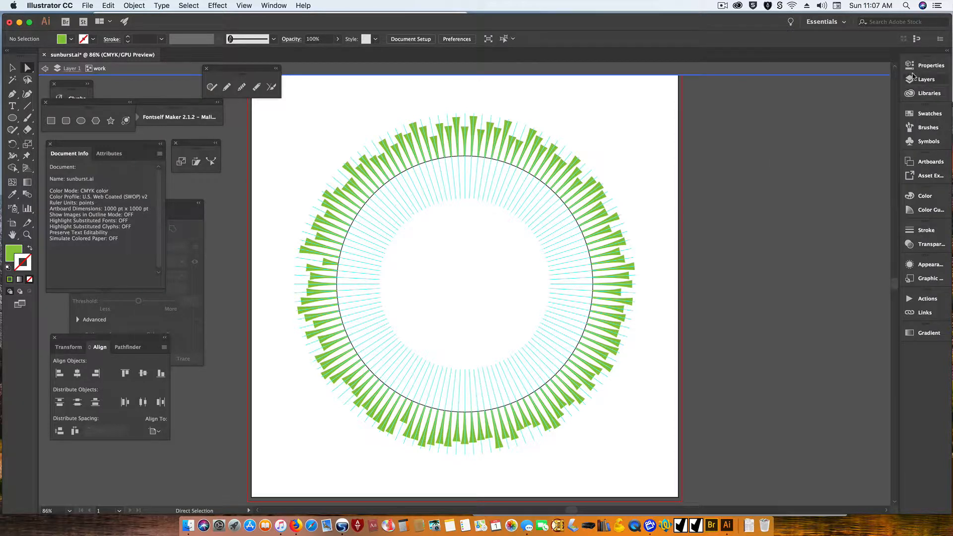
{"action": "left_click", "coordinate": [913, 79]}
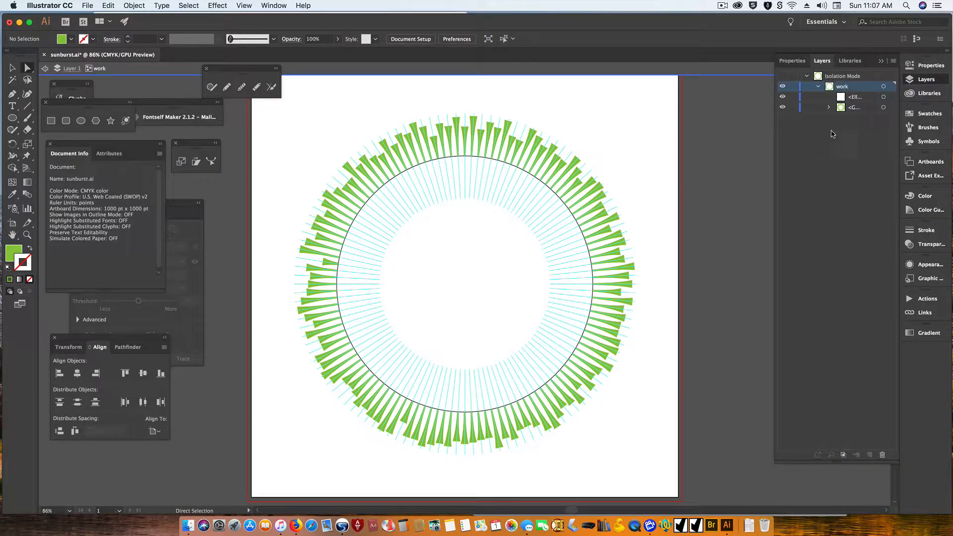
Step: Select the whole work group and set the Pathfinder options to remove redundant points and to remove unpainted artwork with Divide and Outline
{"action": "left_click", "coordinate": [884, 107]}
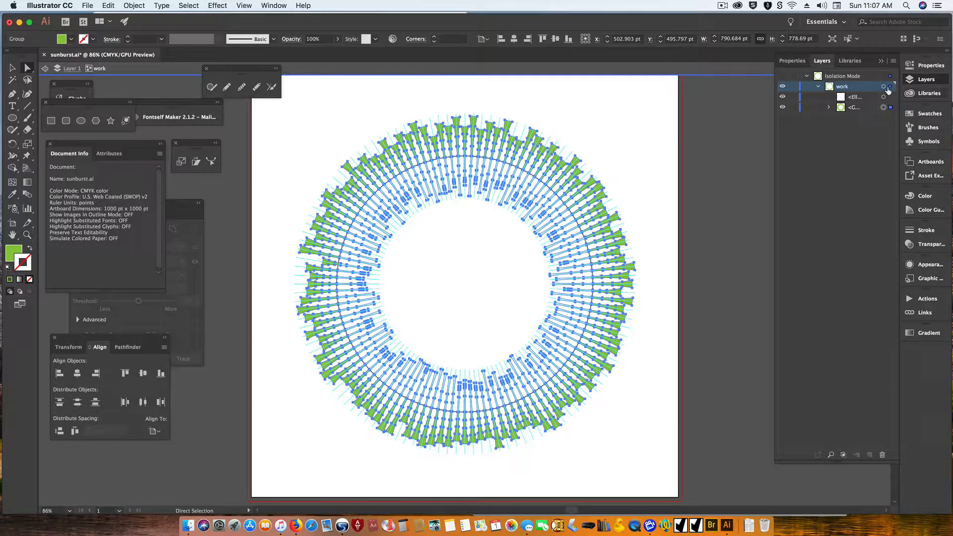
{"action": "left_click", "coordinate": [888, 88]}
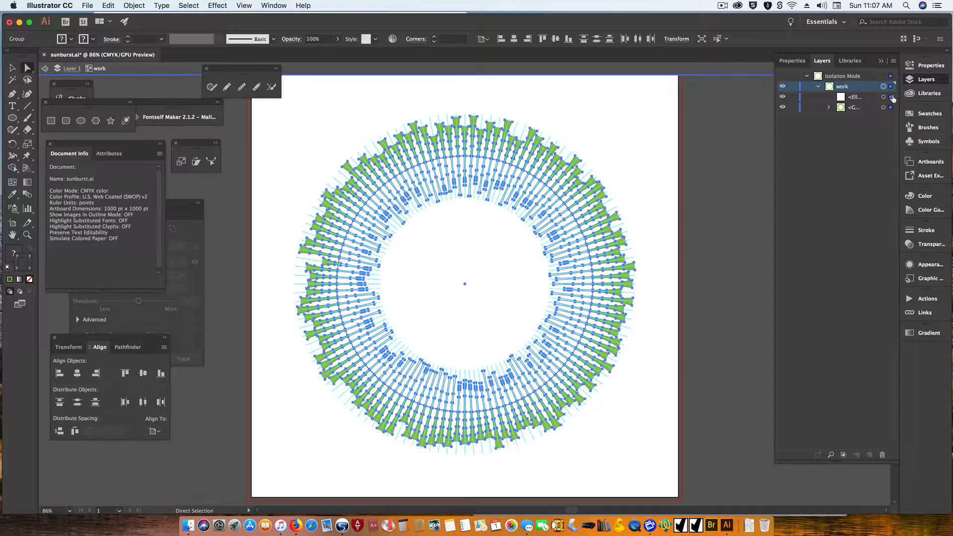
{"action": "left_click", "coordinate": [890, 98]}
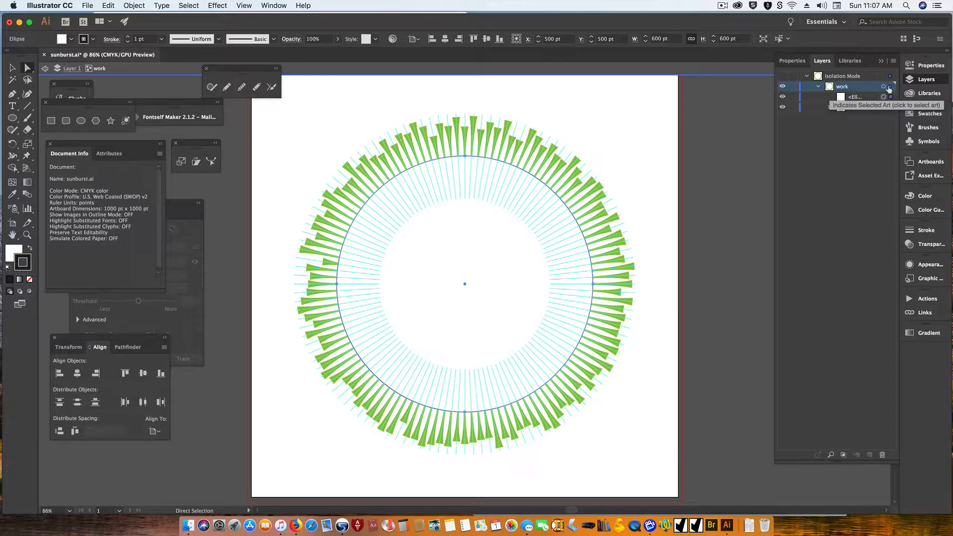
{"action": "left_click", "coordinate": [889, 87]}
{"action": "left_click", "coordinate": [127, 347]}
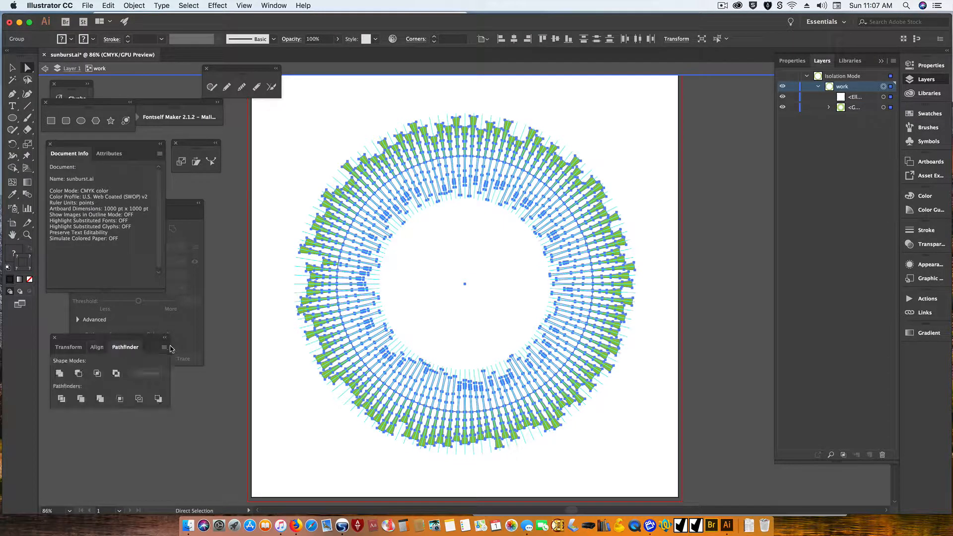
{"action": "left_click", "coordinate": [164, 348]}
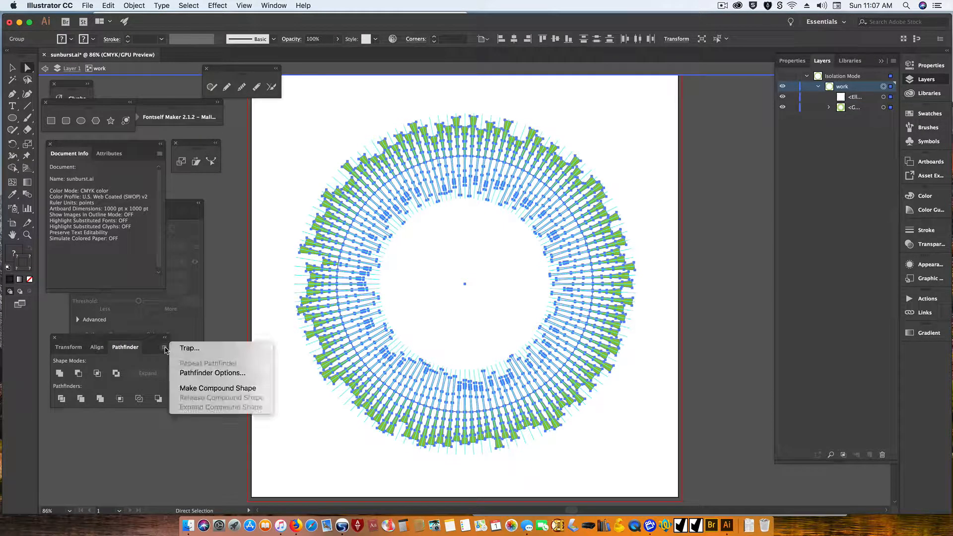
{"action": "left_click", "coordinate": [185, 372]}
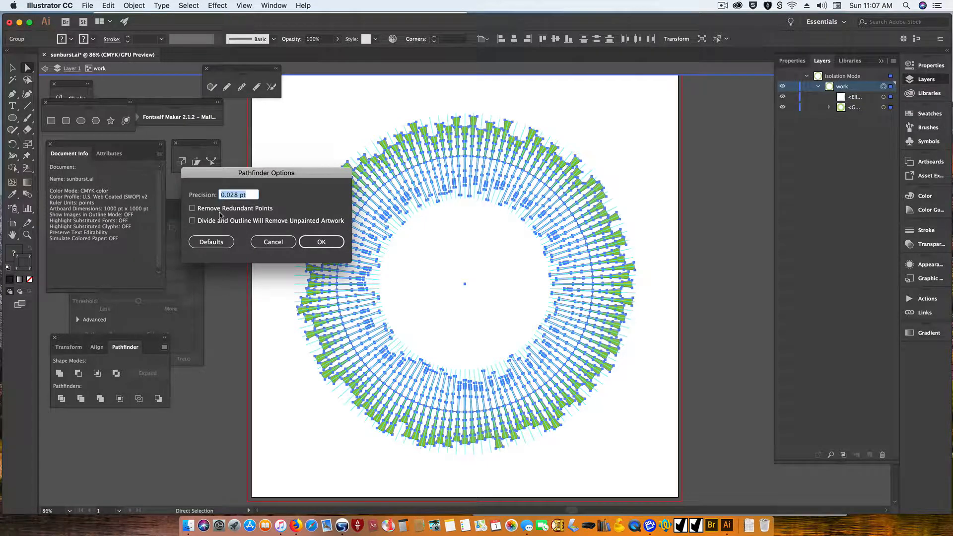
{"action": "left_click", "coordinate": [217, 221]}
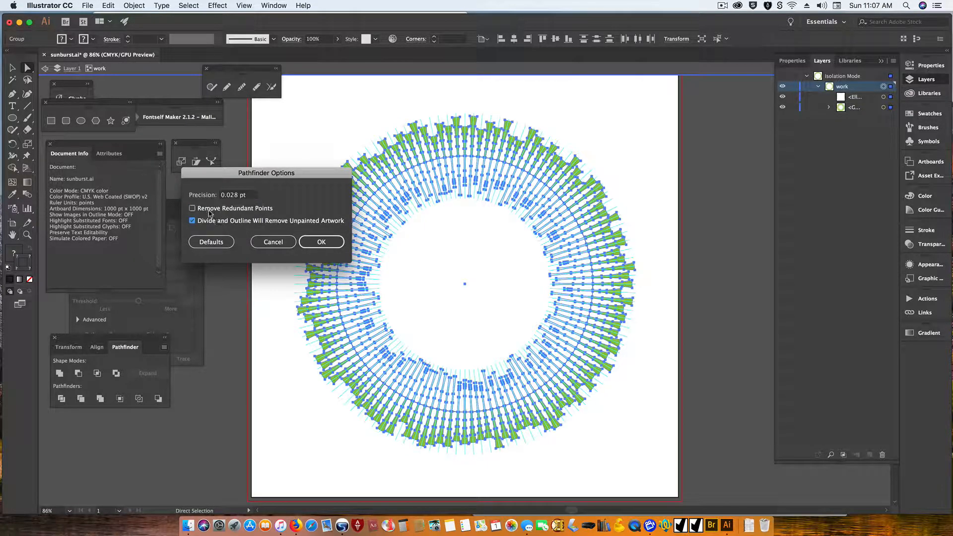
{"action": "left_click", "coordinate": [202, 210]}
{"action": "left_click", "coordinate": [320, 242]}
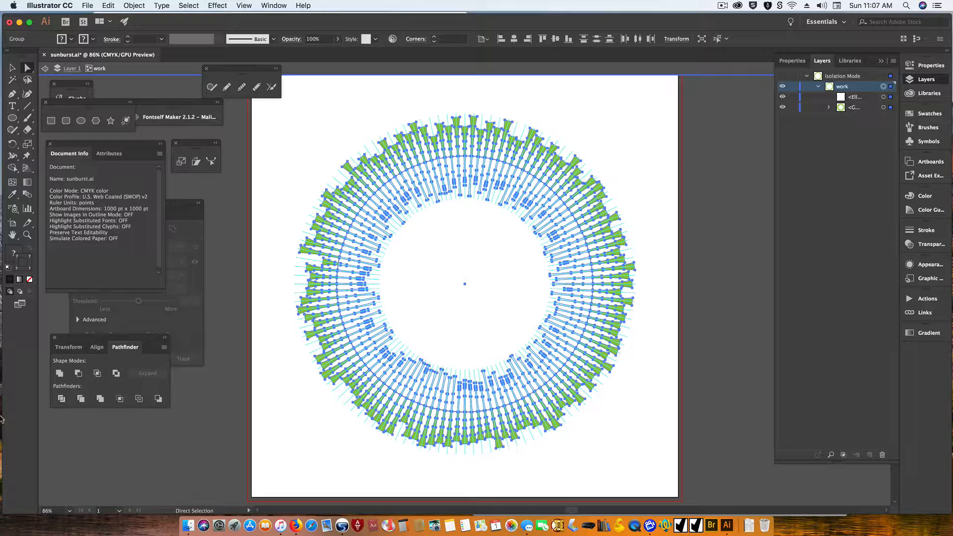
Step: Divide the circle and spokes with the Pathfinder and name the resulting group "work"
{"action": "left_click", "coordinate": [61, 401]}
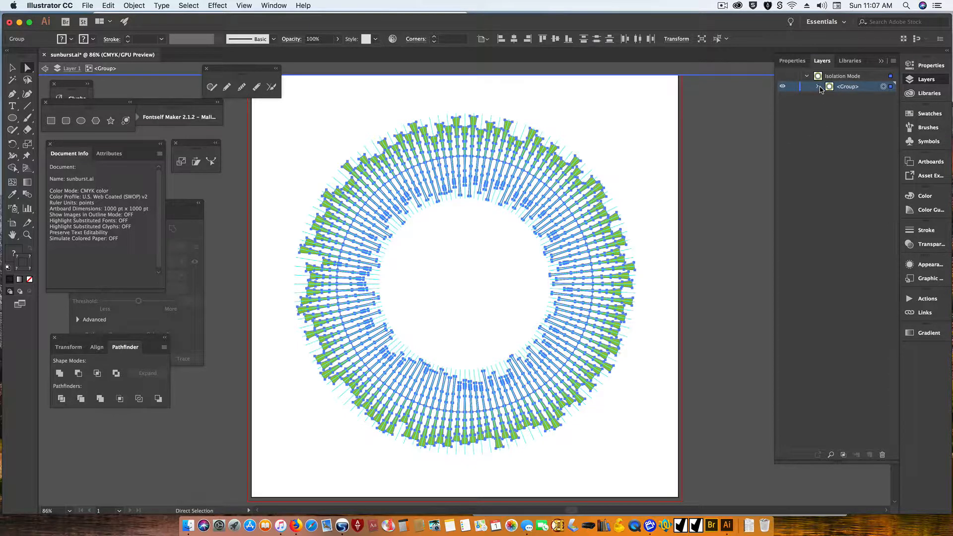
{"action": "left_click", "coordinate": [817, 87]}
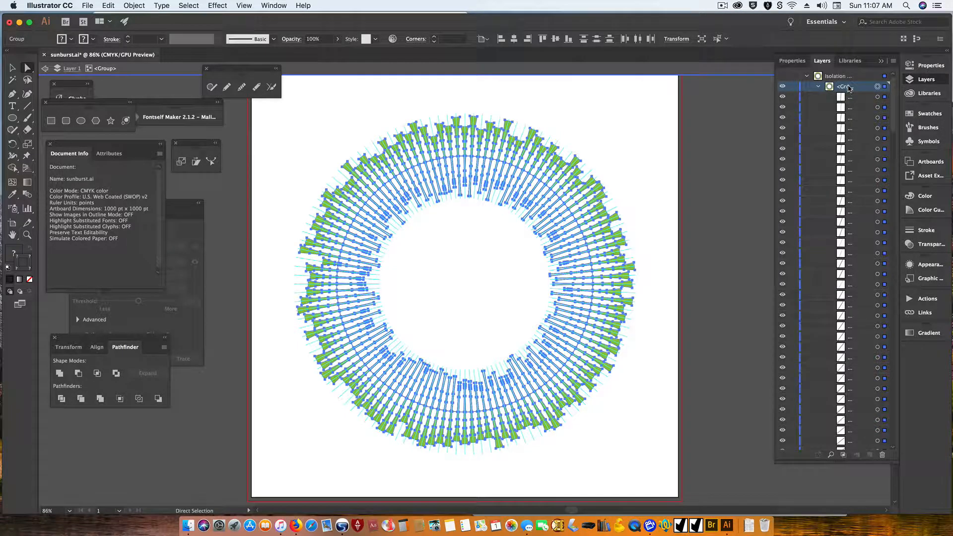
{"action": "double_click", "coordinate": [846, 87]}
{"action": "type", "text": "work"}
{"action": "key", "text": "Return"}
Step: Select one white, black-outlined piece inside the circle, extend the selection to all similar pieces and delete them
{"action": "left_click", "coordinate": [884, 98]}
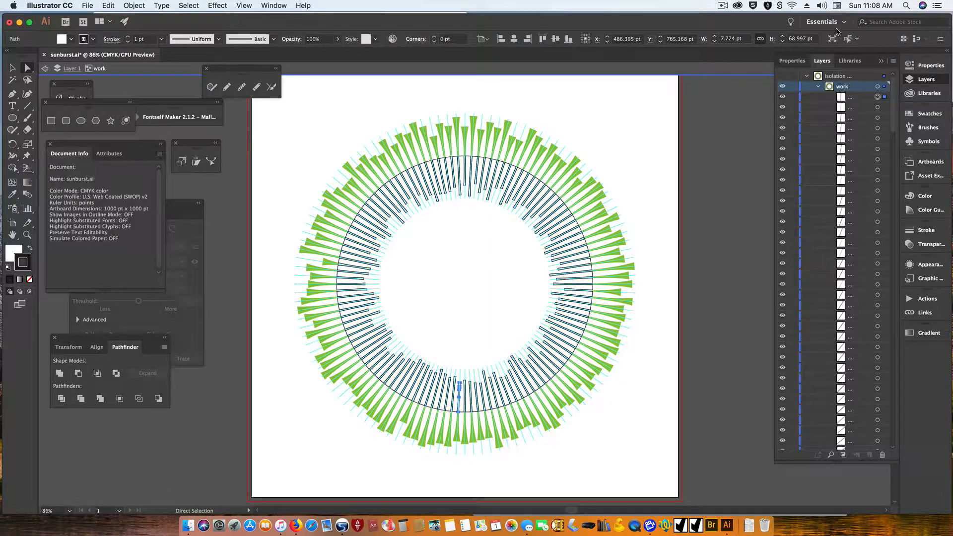
{"action": "left_click", "coordinate": [857, 38]}
{"action": "left_click", "coordinate": [868, 51]}
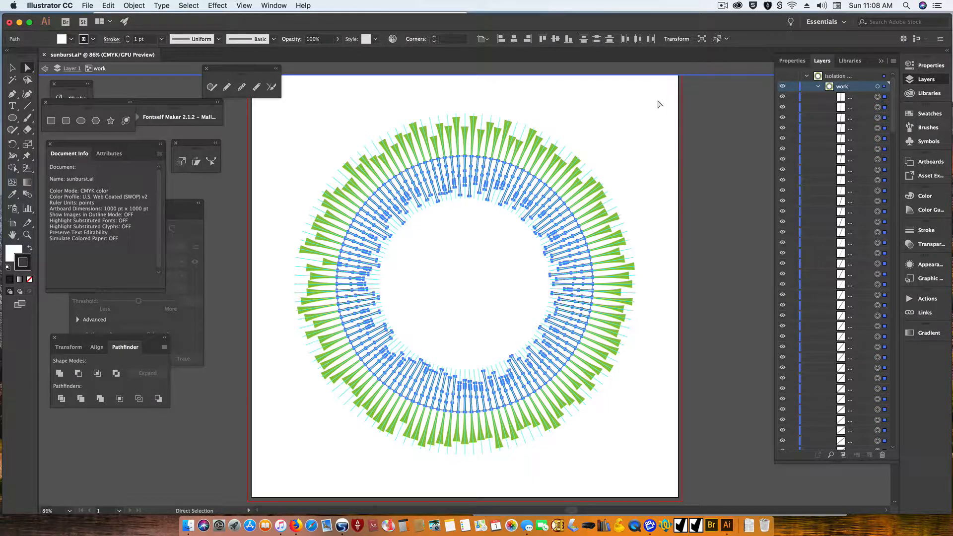
{"action": "key", "text": "Delete"}
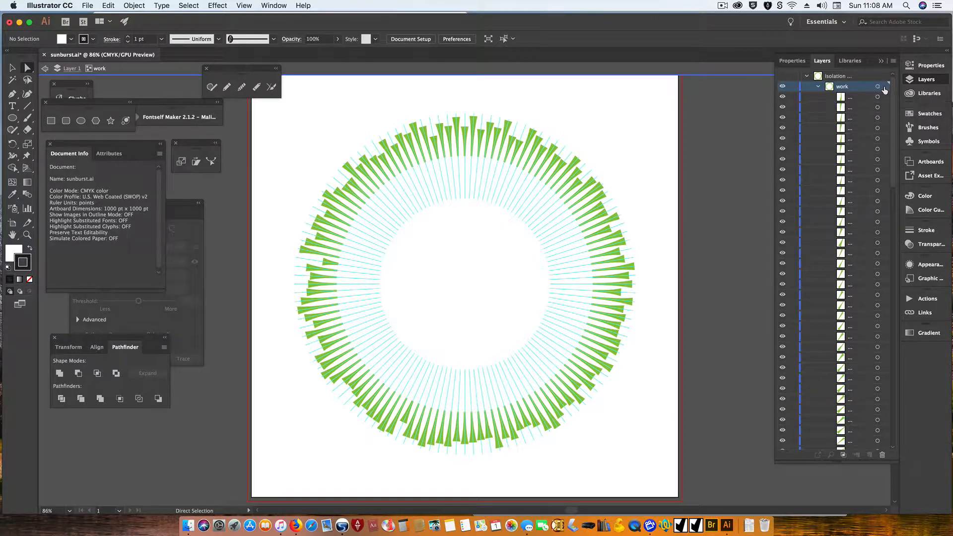
Step: Select all the remaining green spoke pieces by similarity and combine them into one compound path
{"action": "left_click", "coordinate": [886, 88]}
{"action": "left_click", "coordinate": [885, 97]}
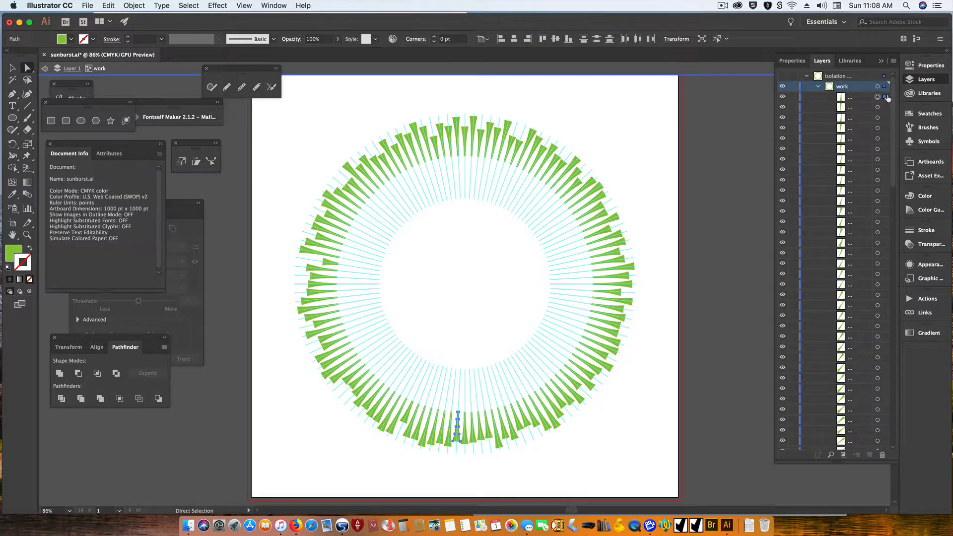
{"action": "left_click", "coordinate": [847, 39]}
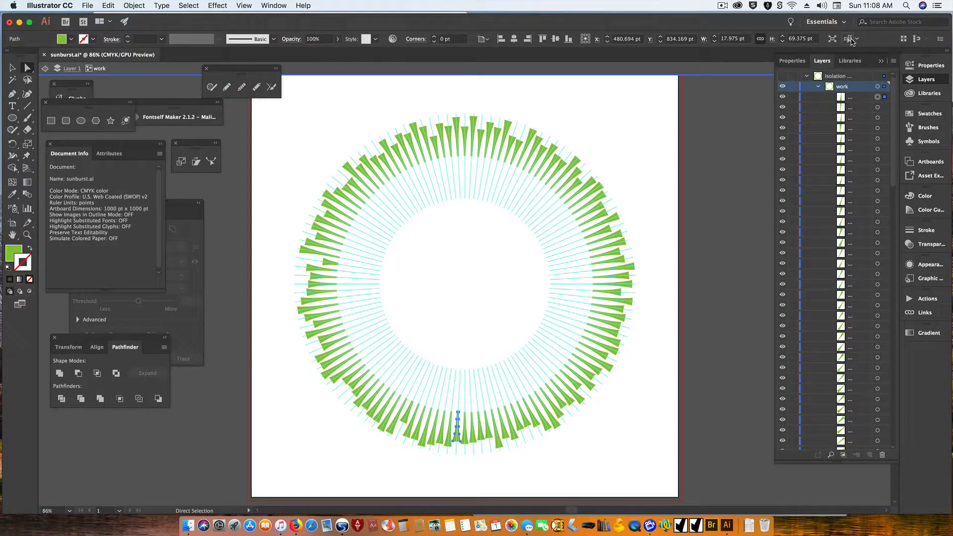
{"action": "left_click", "coordinate": [758, 142]}
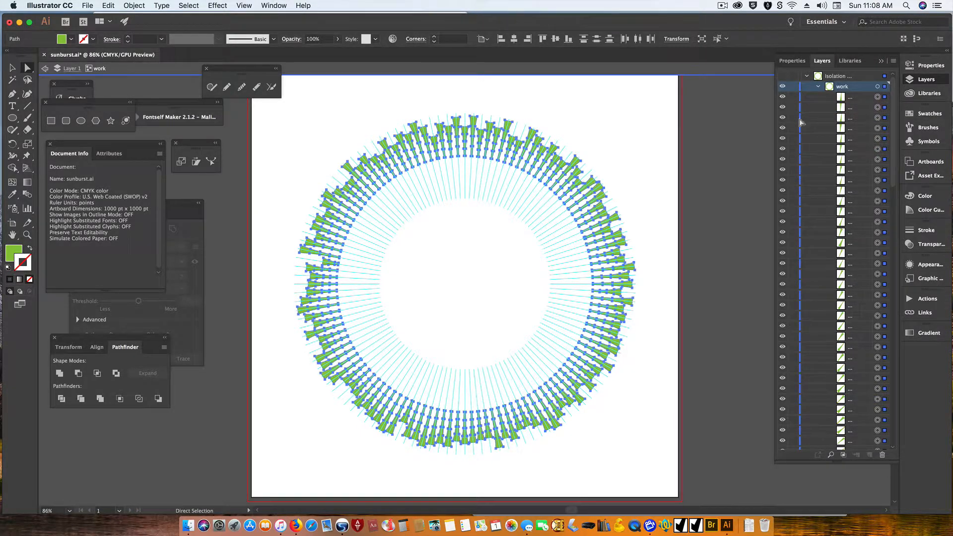
{"action": "left_click", "coordinate": [884, 87]}
{"action": "key", "text": "super+8"}
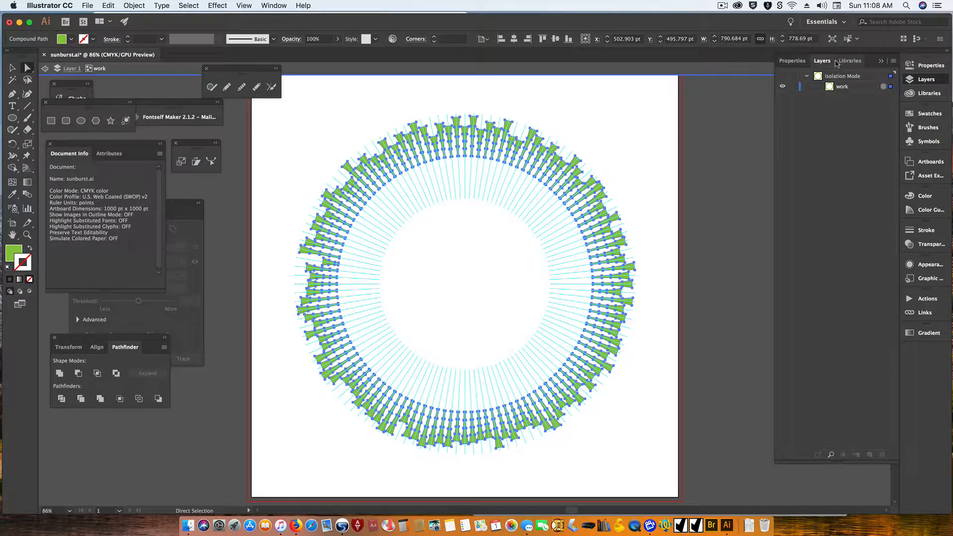
Step: Exit isolation mode and hide the spokes guide object in Layer 1
{"action": "left_click", "coordinate": [716, 195]}
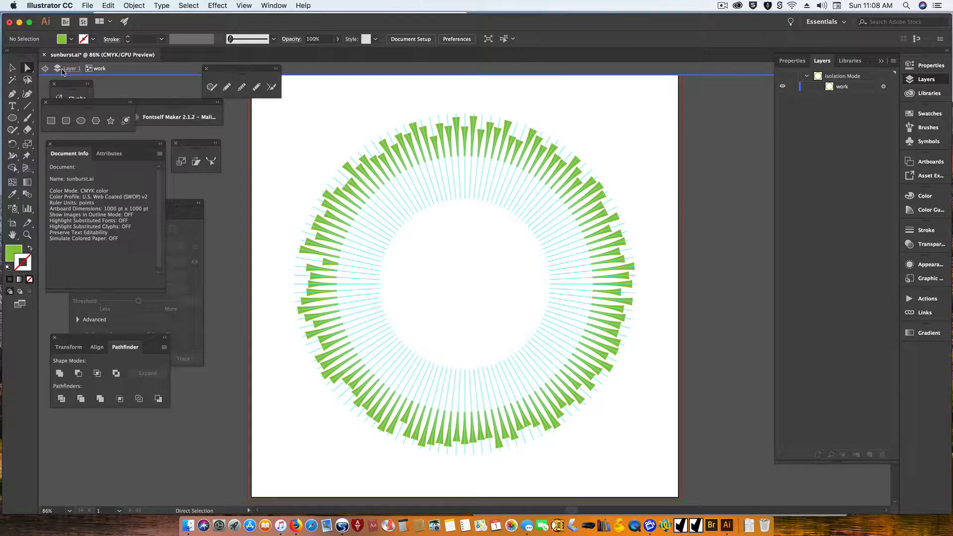
{"action": "key", "text": "Escape"}
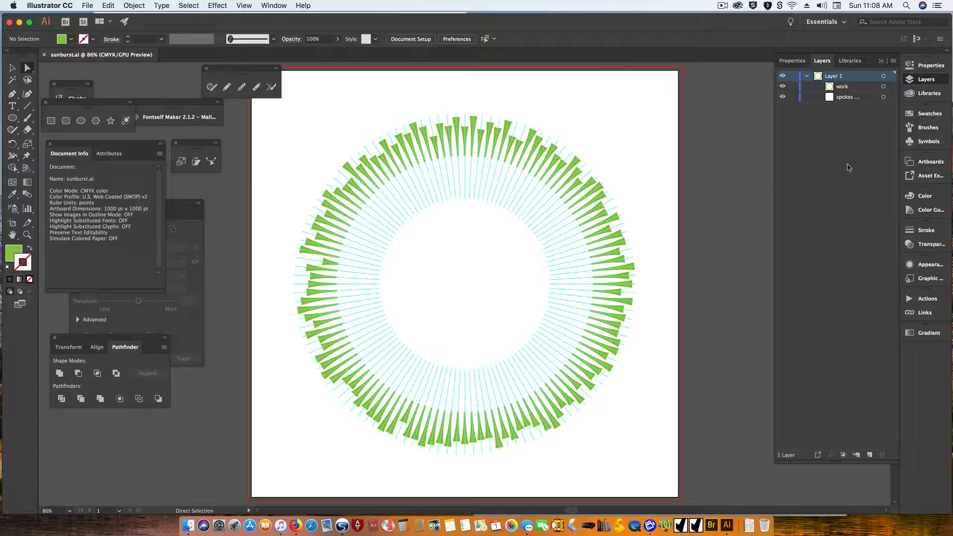
{"action": "left_click", "coordinate": [783, 97]}
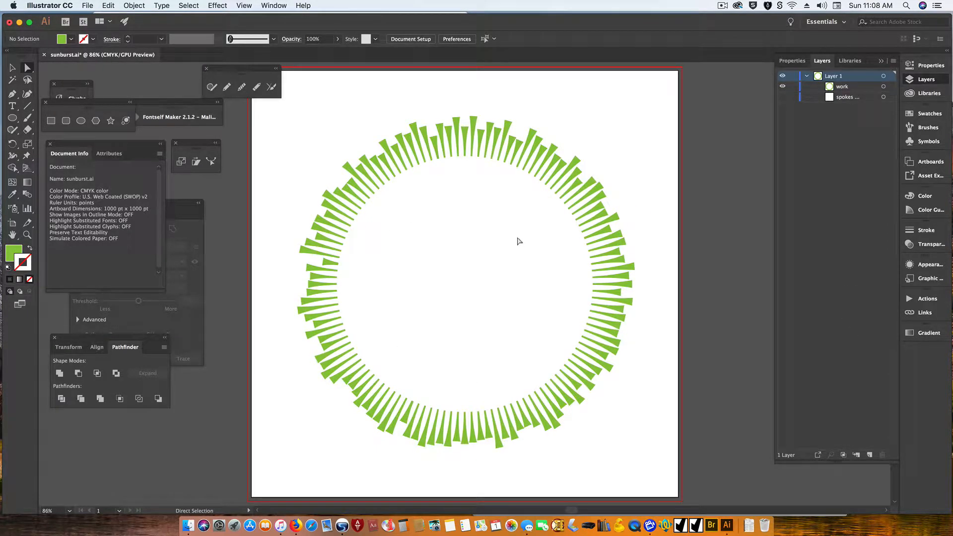
Step: Add a point text object reading "TaDa!" in the middle of the spoke ring
{"action": "left_click", "coordinate": [13, 106]}
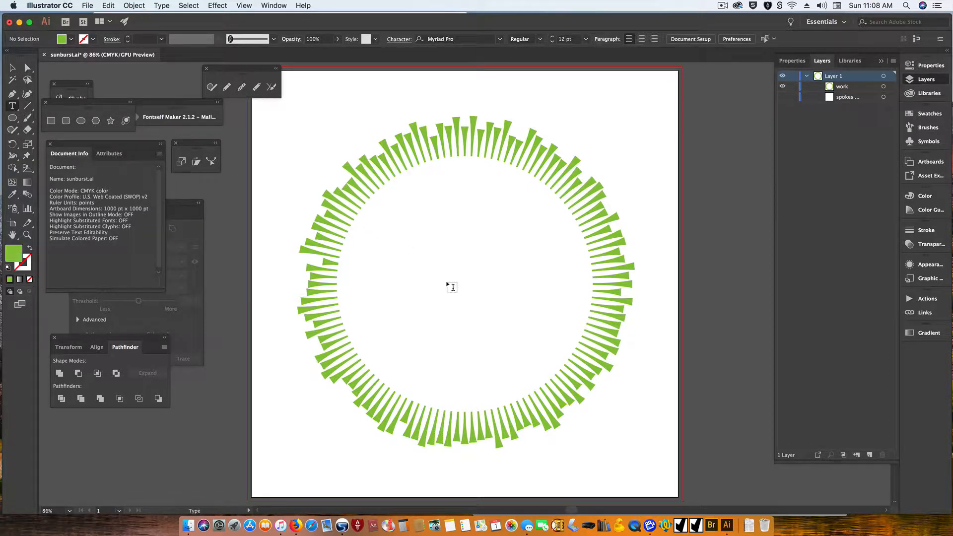
{"action": "left_click", "coordinate": [469, 288]}
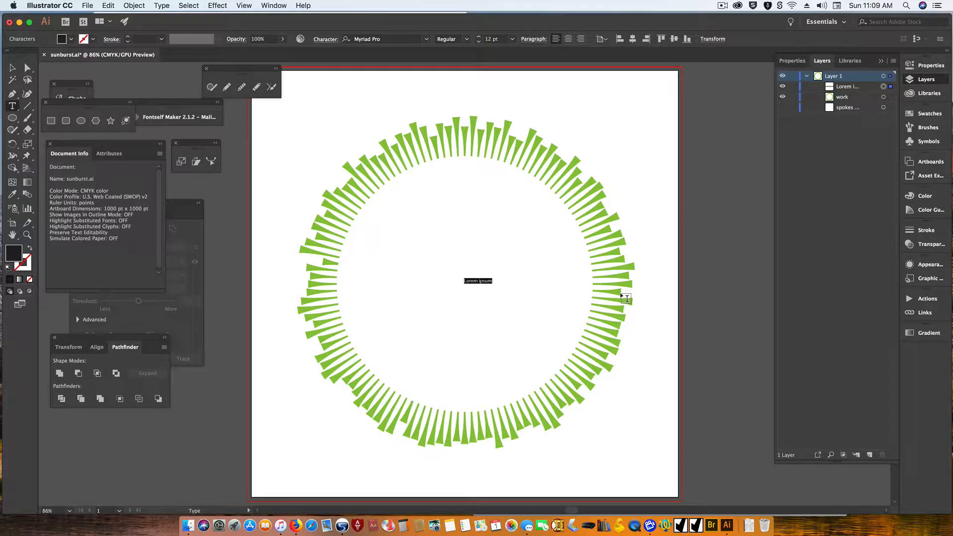
{"action": "type", "text": "TADa"}
{"action": "key", "text": "BackSpace"}
{"action": "type", "text": "a!"}
{"action": "left_click", "coordinate": [28, 69]}
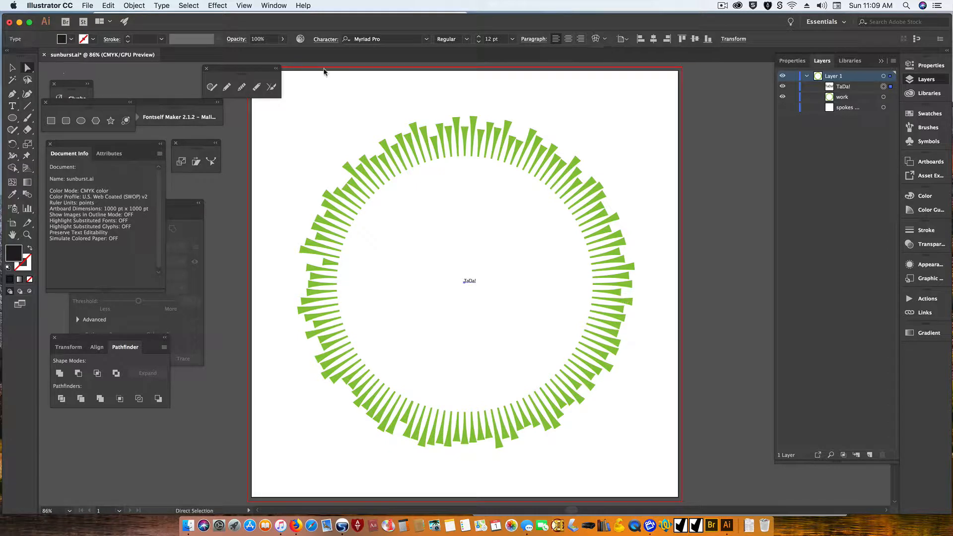
Step: Centre-align the "TaDa!" paragraph and set its font size to 200 pt
{"action": "left_click", "coordinate": [568, 39]}
{"action": "left_click", "coordinate": [496, 39]}
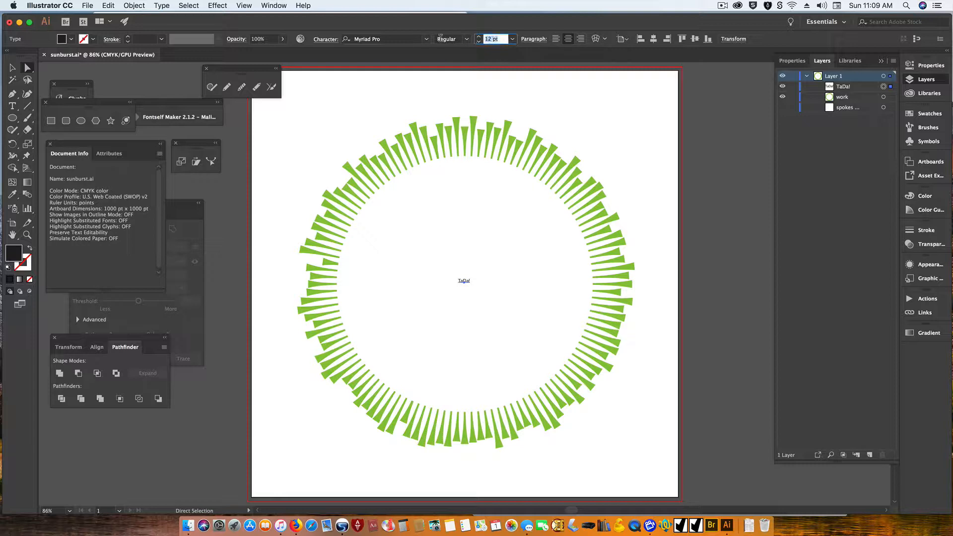
{"action": "type", "text": "2"}
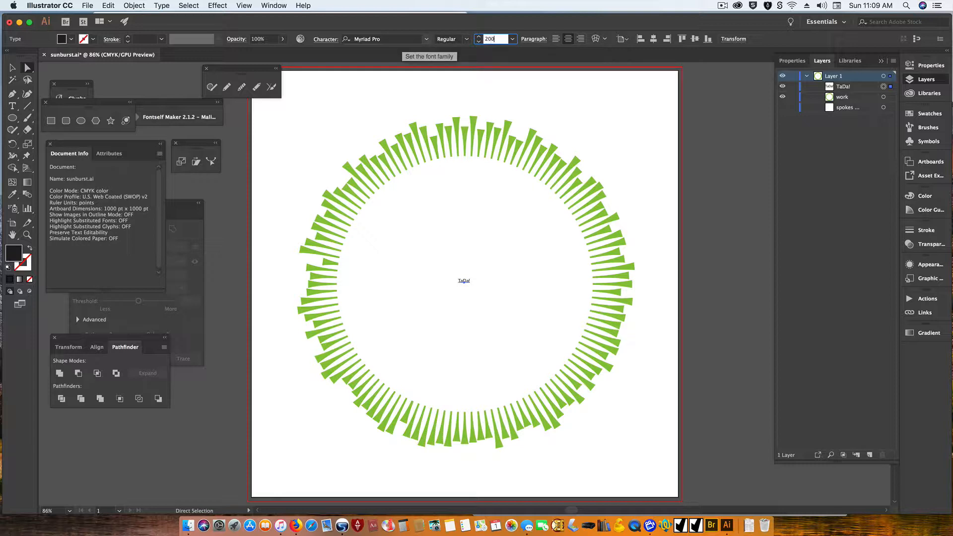
{"action": "type", "text": "00"}
{"action": "key", "text": "Return"}
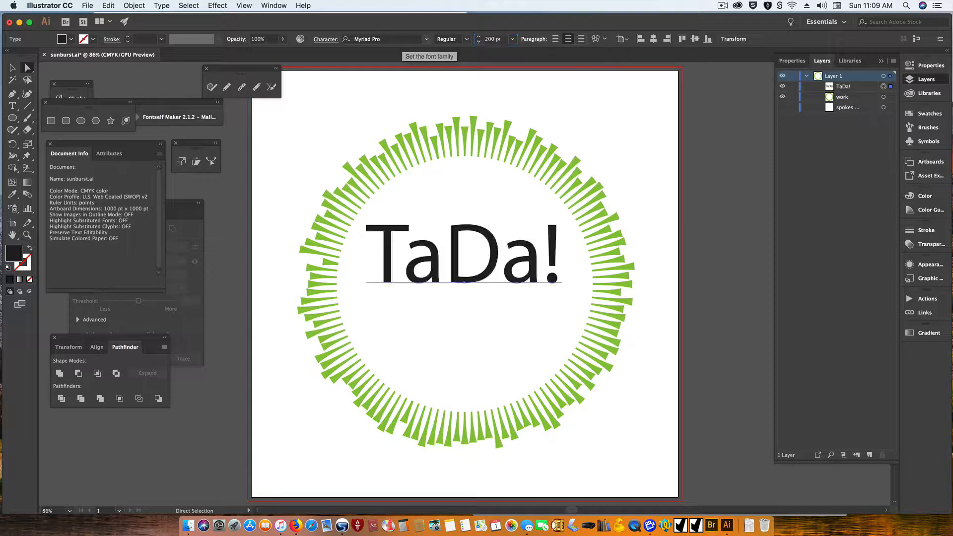
Step: Centre the "TaDa!" text horizontally and vertically on the artboard and change its font to Ex Ponto Pro
{"action": "left_click", "coordinate": [98, 347]}
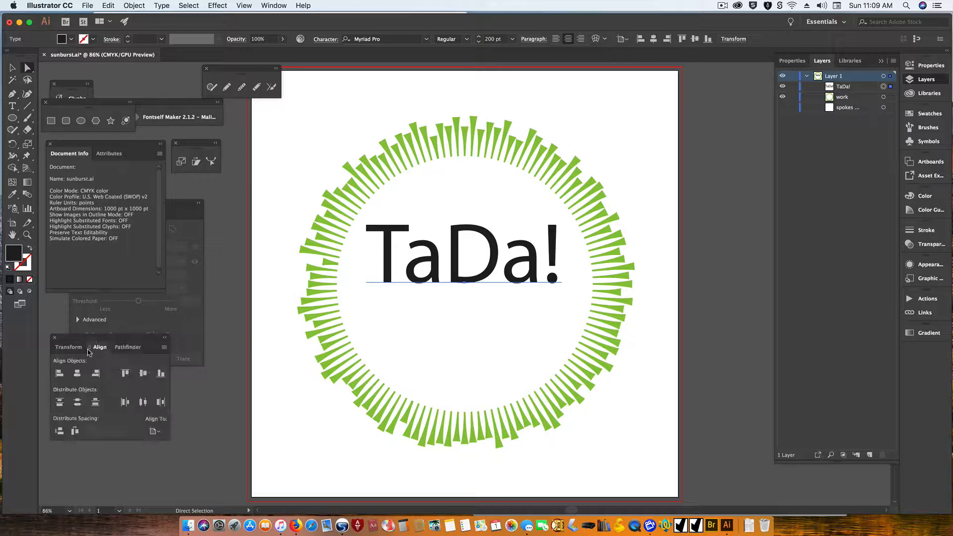
{"action": "left_click", "coordinate": [77, 373]}
{"action": "left_click", "coordinate": [143, 373]}
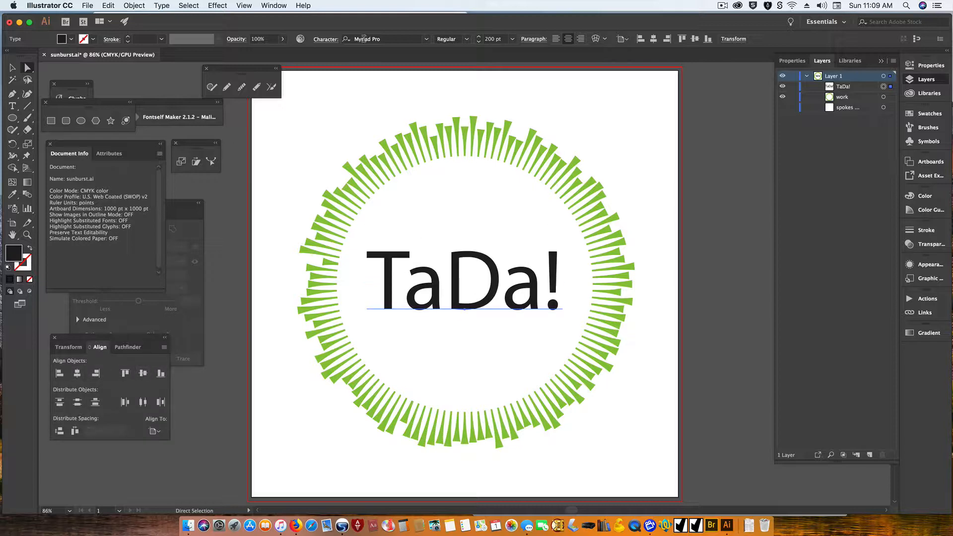
{"action": "left_click", "coordinate": [426, 39]}
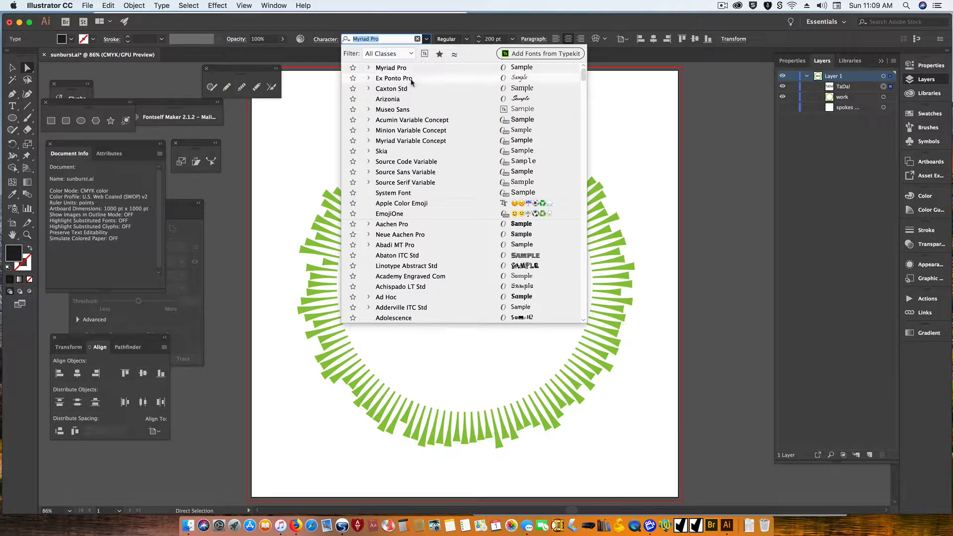
{"action": "left_click", "coordinate": [392, 78]}
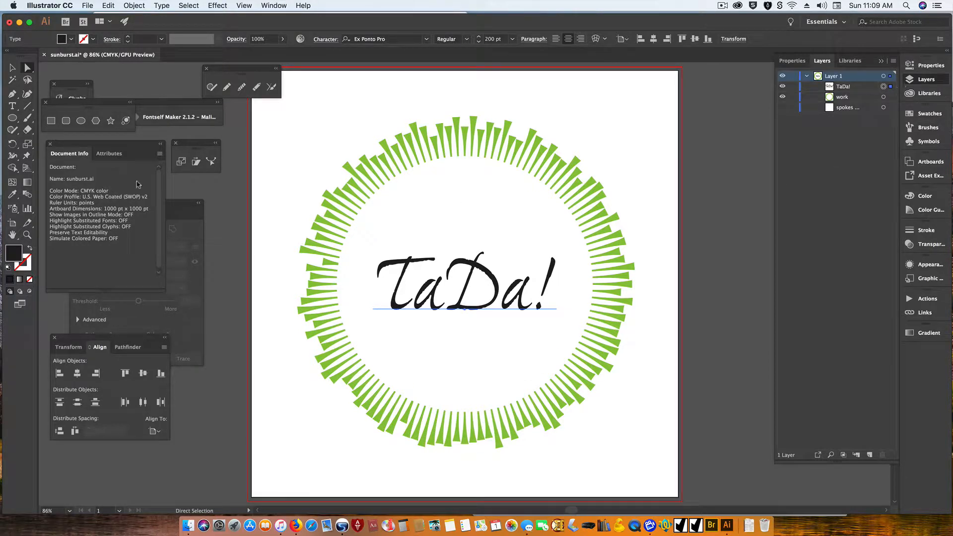
Step: Group the "TaDa!" text and add a new fill to the group using the yellow-to-red gradient swatch
{"action": "key", "text": "super+shift+o"}
{"action": "left_click", "coordinate": [928, 265]}
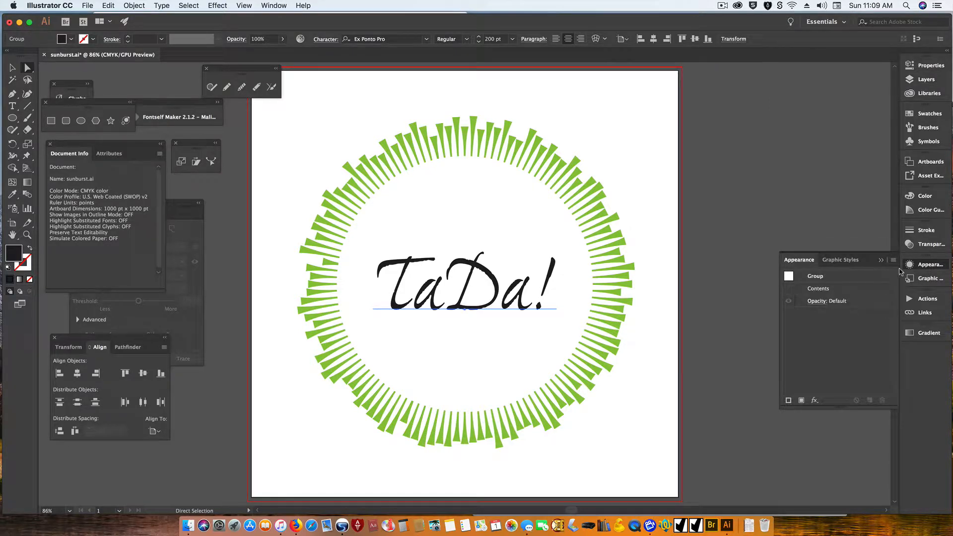
{"action": "left_click", "coordinate": [893, 260]}
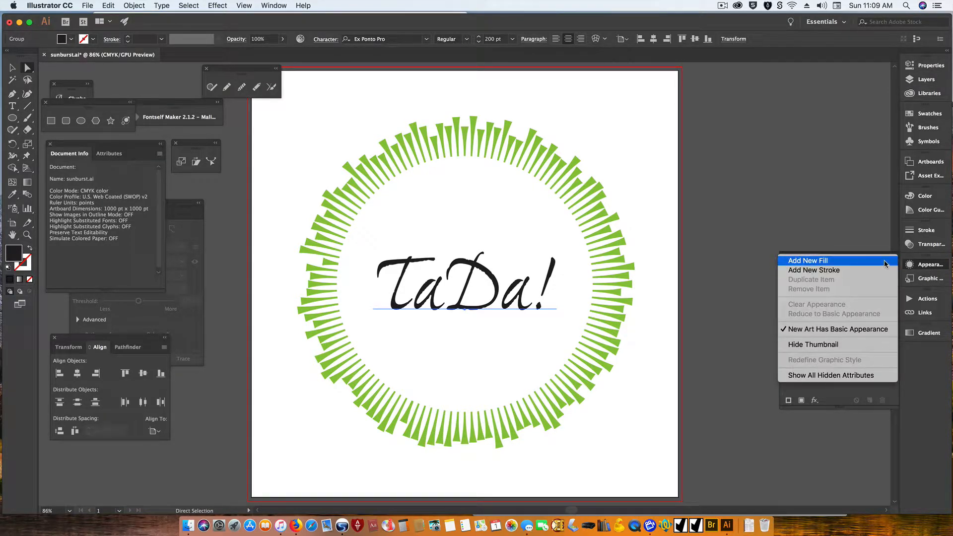
{"action": "left_click", "coordinate": [885, 262]}
{"action": "left_click", "coordinate": [842, 314]}
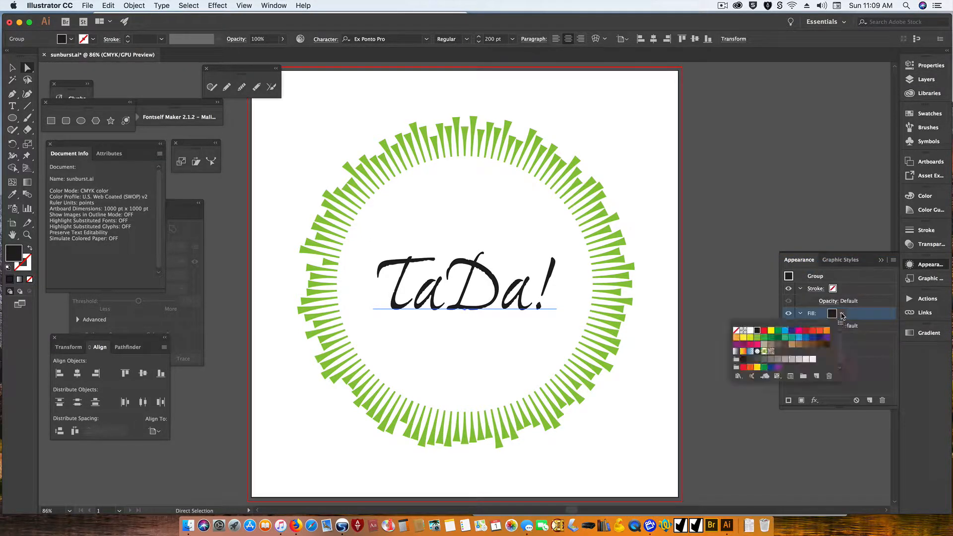
{"action": "left_click", "coordinate": [745, 352]}
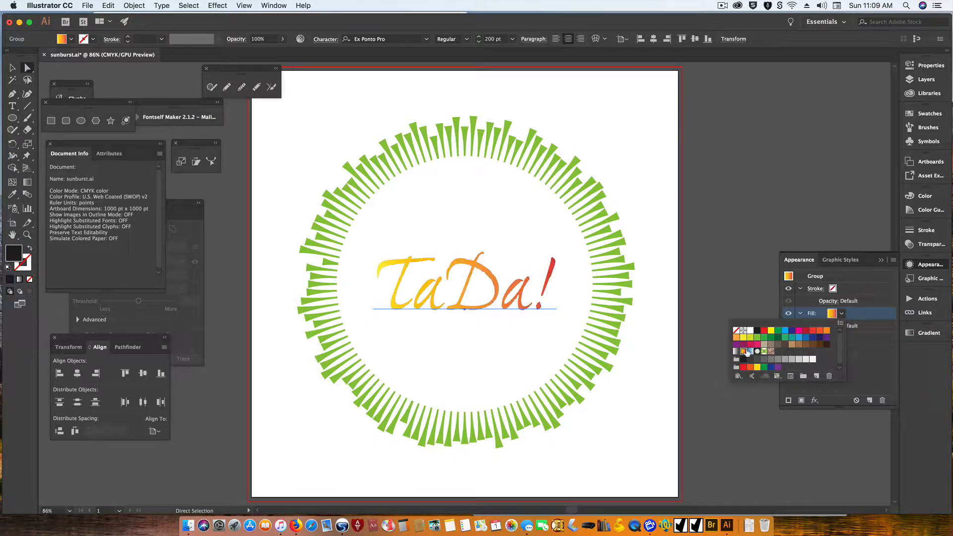
Step: Set the angle of the text group's linear gradient fill to -90°
{"action": "left_click", "coordinate": [924, 336]}
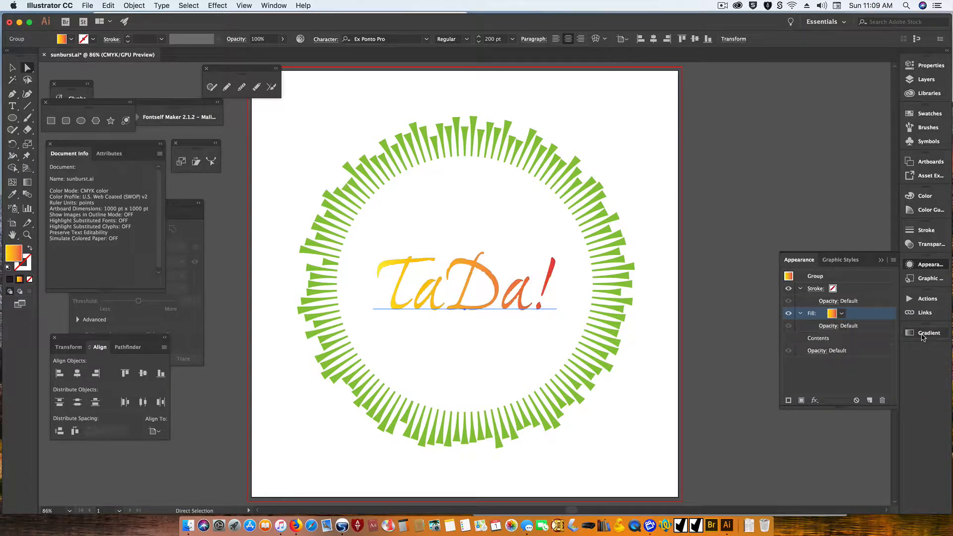
{"action": "left_click", "coordinate": [922, 337]}
{"action": "left_click", "coordinate": [840, 370]}
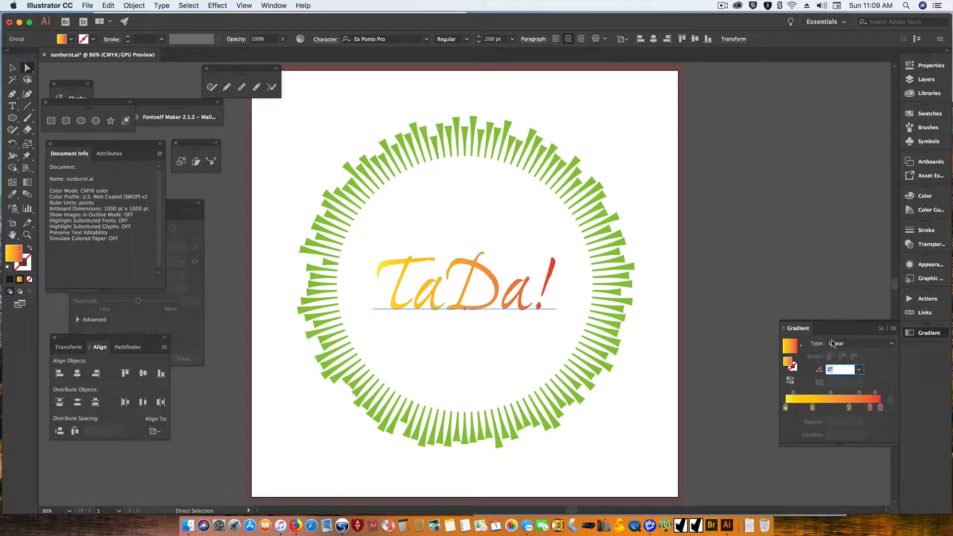
{"action": "type", "text": "-9"}
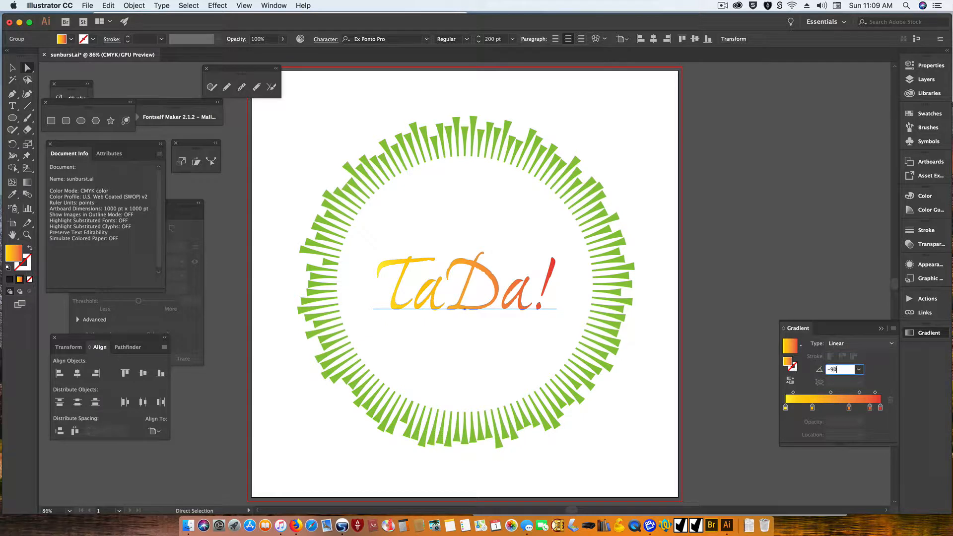
{"action": "key", "text": "Return"}
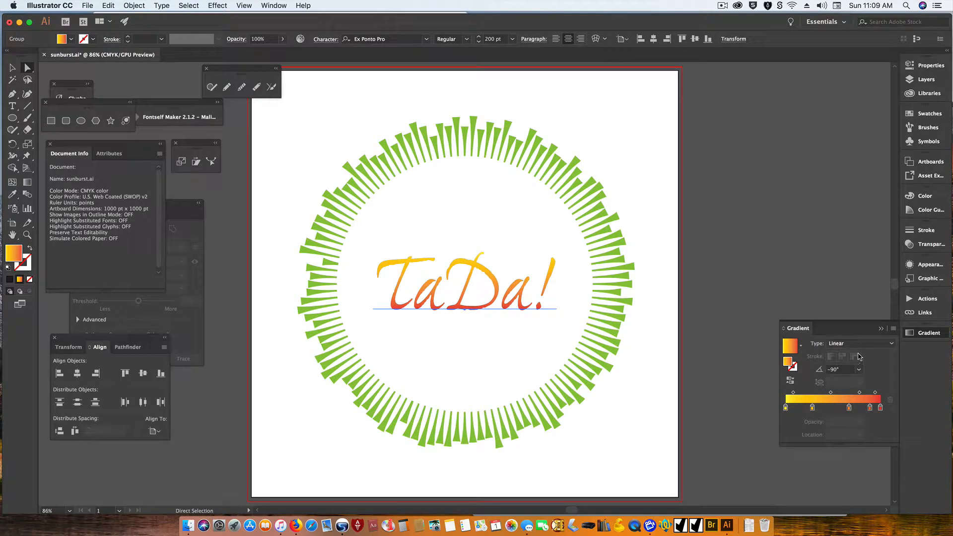
Step: Give the text group's stroke the dark blue swatch at 1 pt
{"action": "left_click", "coordinate": [924, 272]}
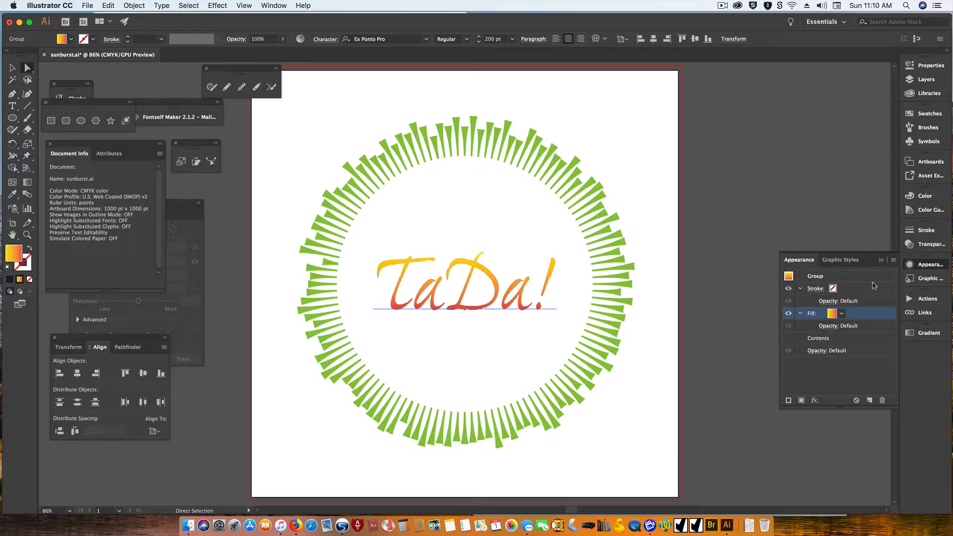
{"action": "left_click", "coordinate": [836, 290]}
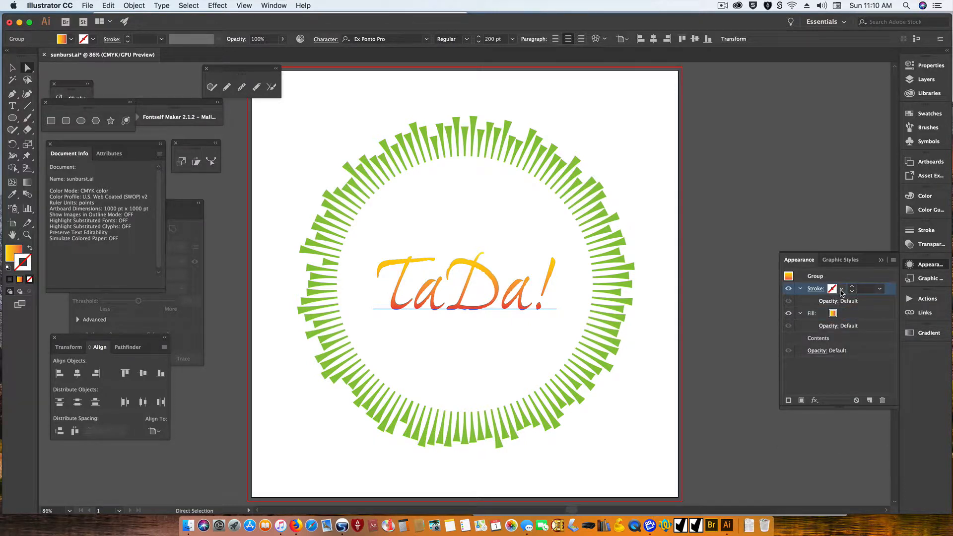
{"action": "left_click", "coordinate": [841, 290]}
{"action": "left_click", "coordinate": [819, 313]}
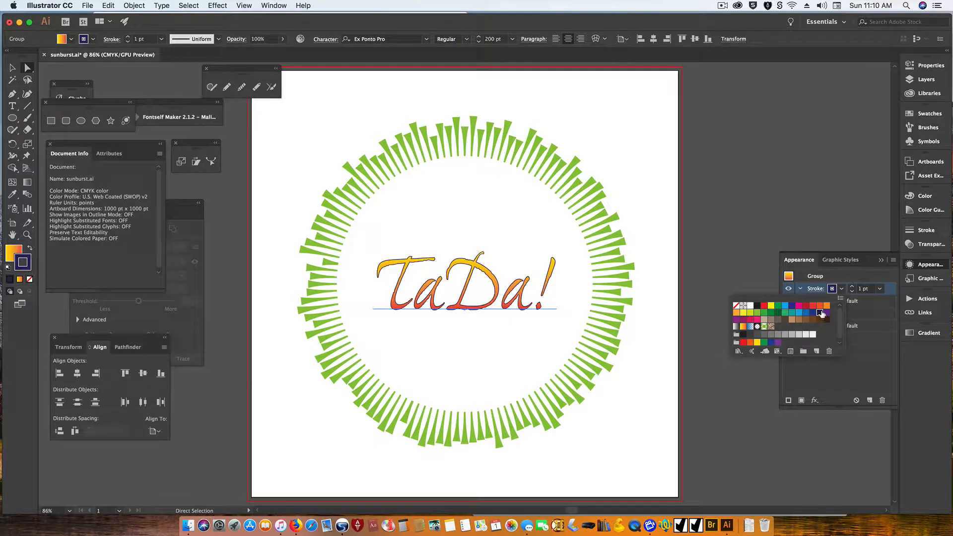
{"action": "left_click", "coordinate": [890, 293]}
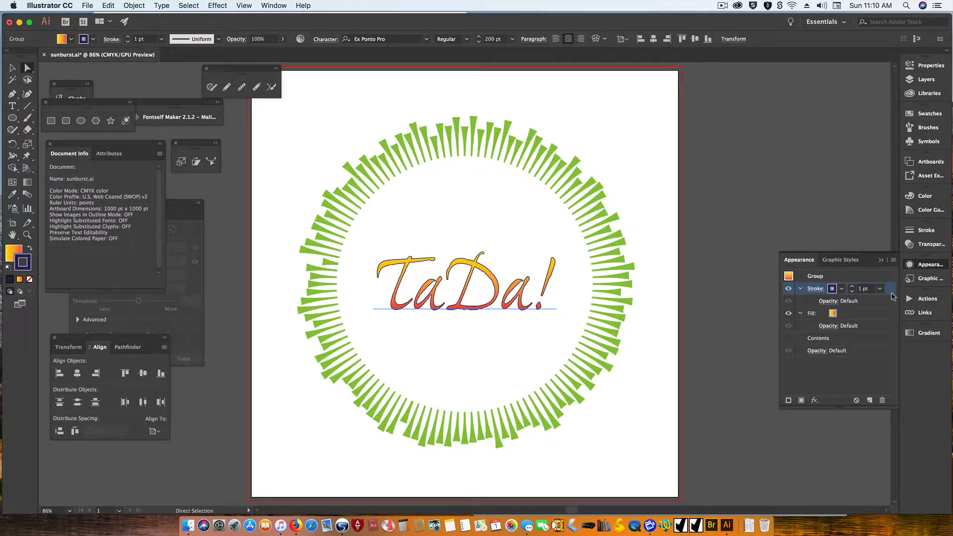
Step: Move the group's stroke below its fill, set the stroke weight to 2 pt and deselect the text
{"action": "left_click_drag", "start_coordinate": [891, 290], "coordinate": [879, 333]}
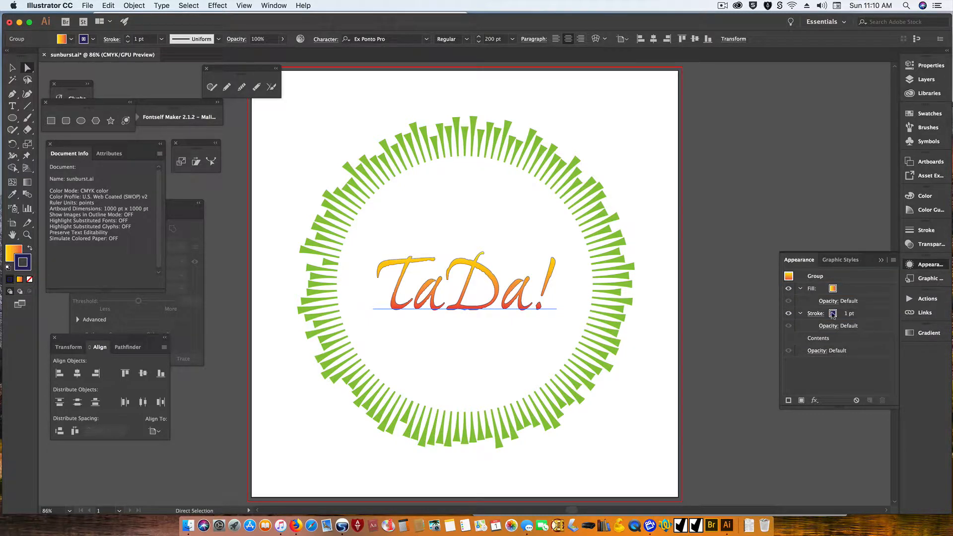
{"action": "left_click", "coordinate": [856, 316]}
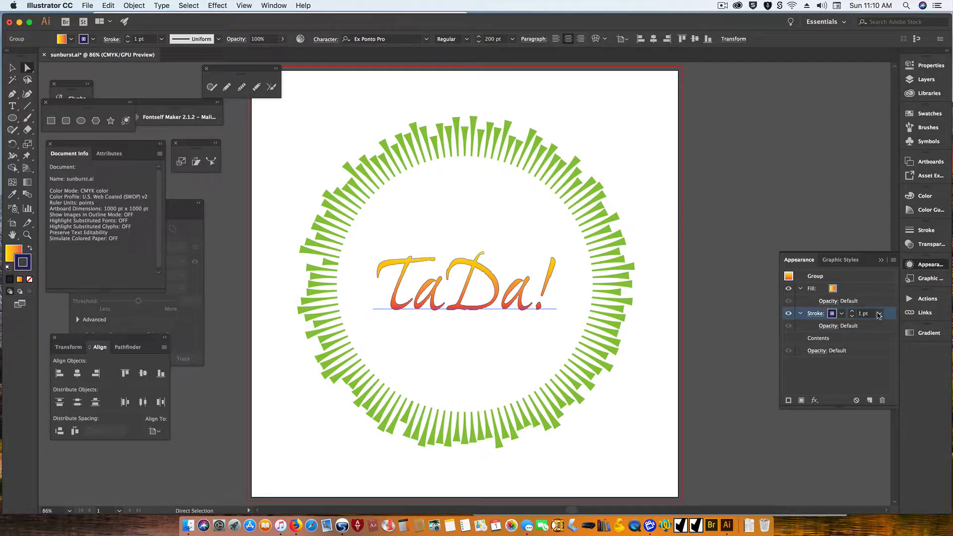
{"action": "left_click", "coordinate": [866, 313]}
{"action": "key", "text": "Up"}
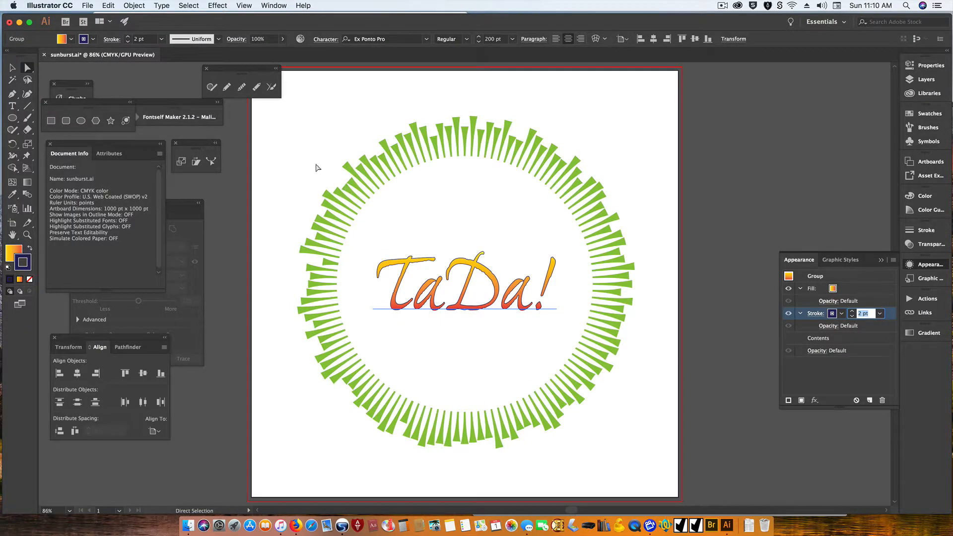
{"action": "left_click", "coordinate": [717, 253]}
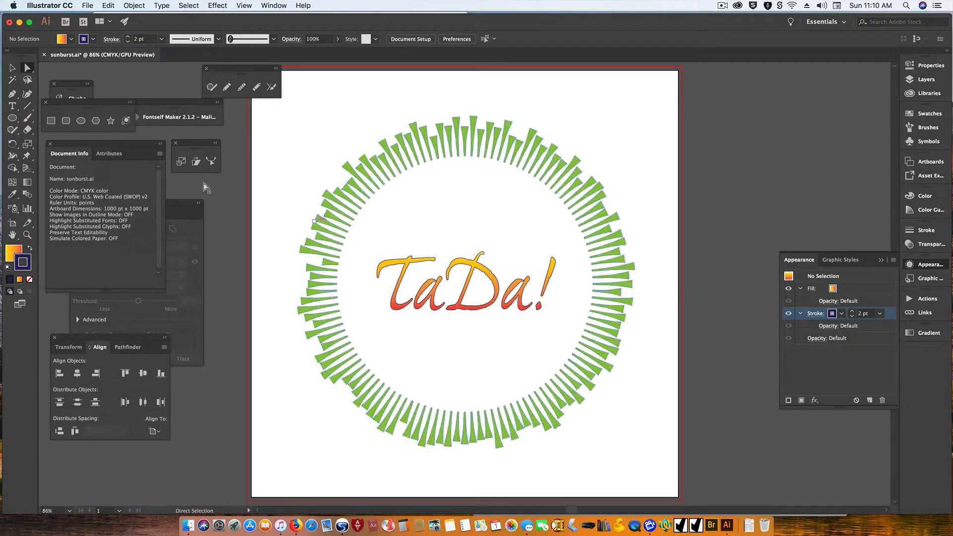
Step: Replace the whole "TaDa!" text with "P'Je", keeping the group's gradient fill and stroke
{"action": "left_click", "coordinate": [27, 235]}
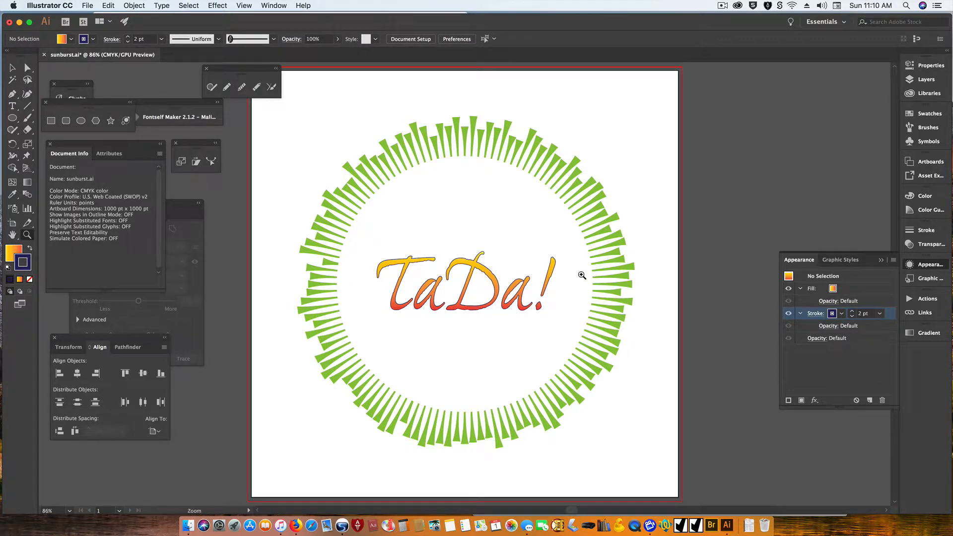
{"action": "left_click_drag", "start_coordinate": [440, 238], "coordinate": [543, 294]}
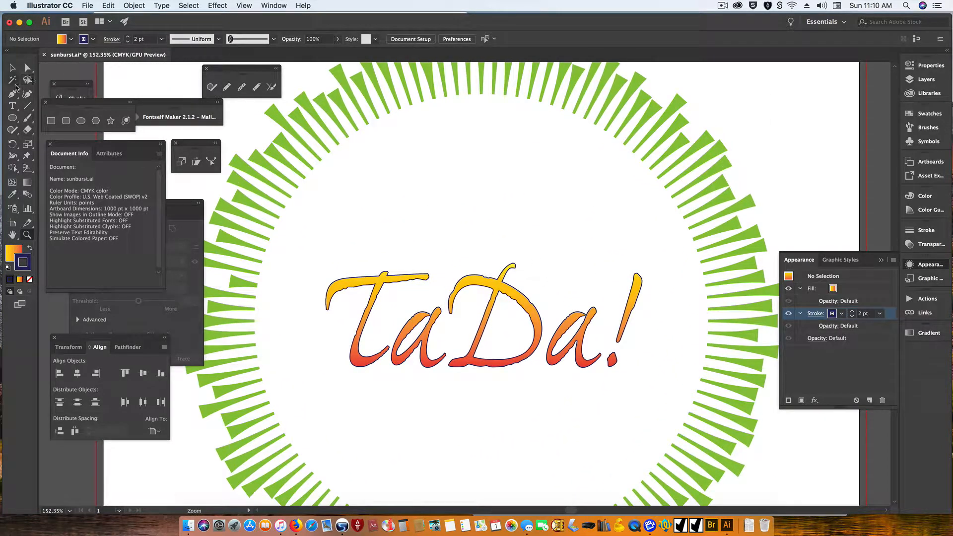
{"action": "left_click", "coordinate": [14, 105]}
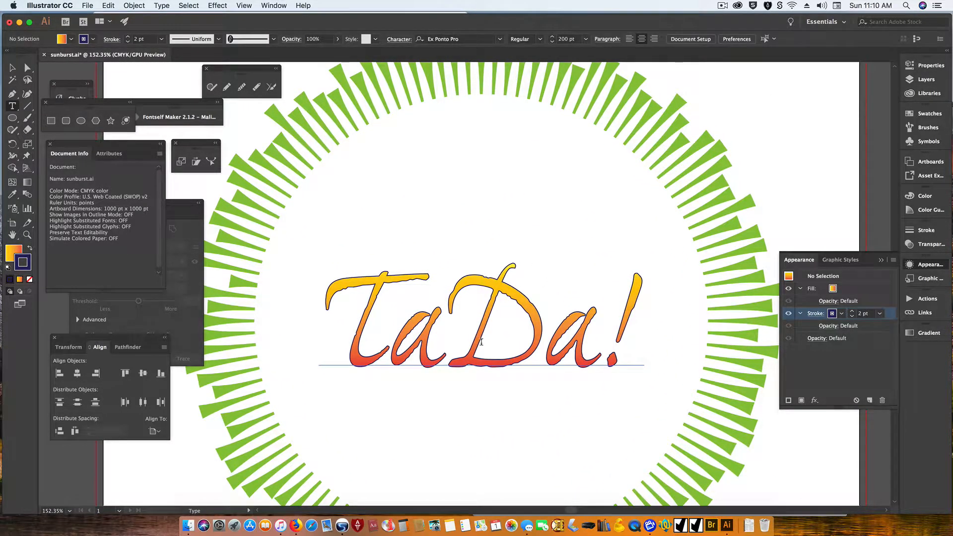
{"action": "left_click", "coordinate": [480, 341]}
{"action": "key", "text": "super+a"}
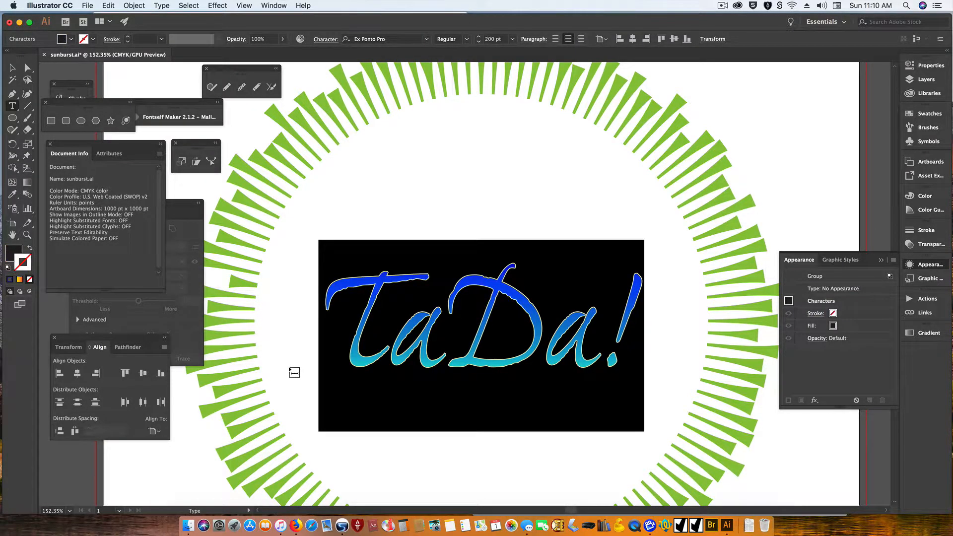
{"action": "type", "text": "P'"}
{"action": "type", "text": "J"}
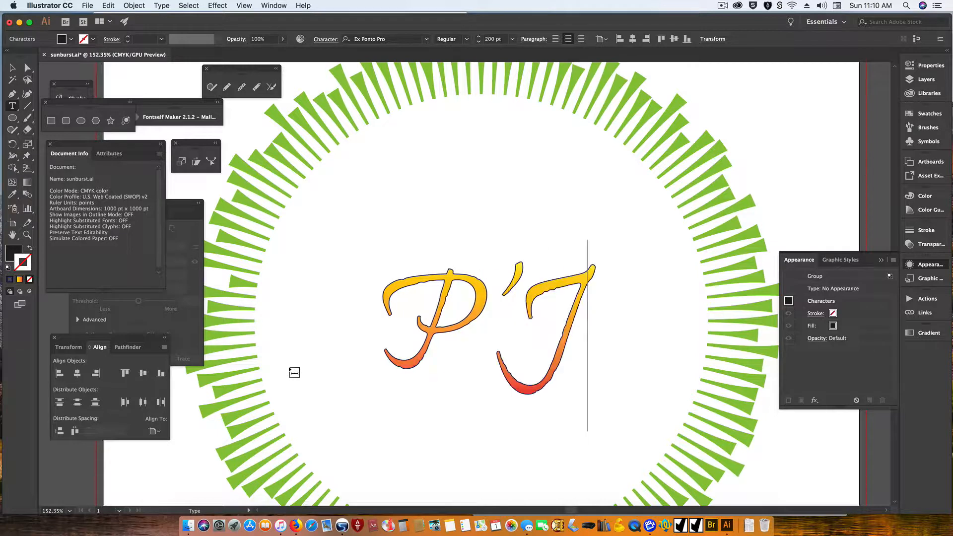
{"action": "type", "text": "e"}
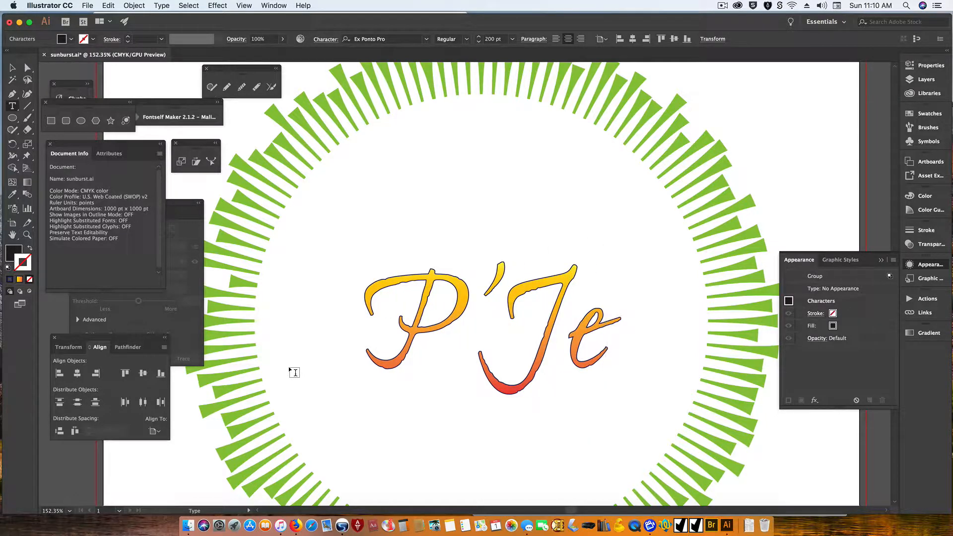
{"action": "left_click", "coordinate": [27, 69]}
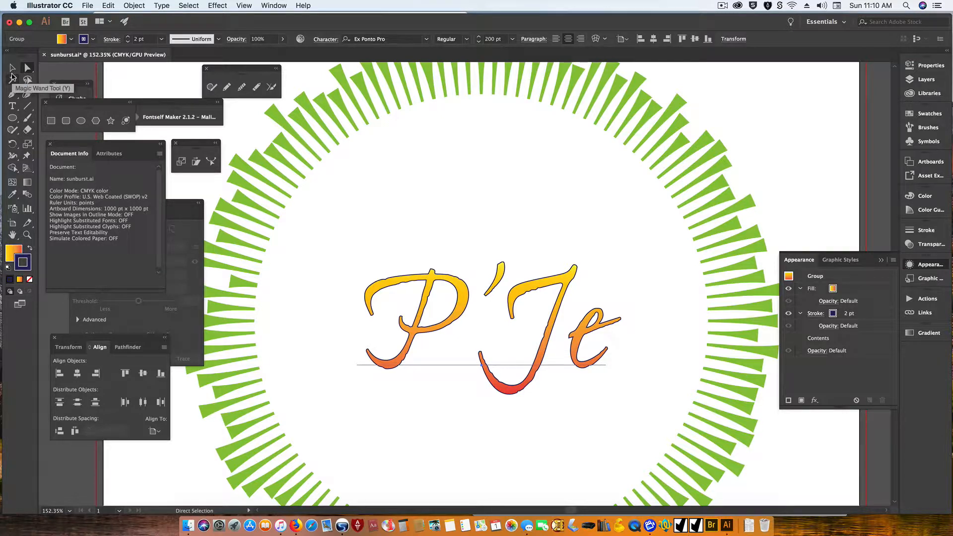
Step: Set the kerning between the P and the apostrophe in the "P'Je" text to -70
{"action": "left_click", "coordinate": [14, 106]}
{"action": "left_click", "coordinate": [471, 316]}
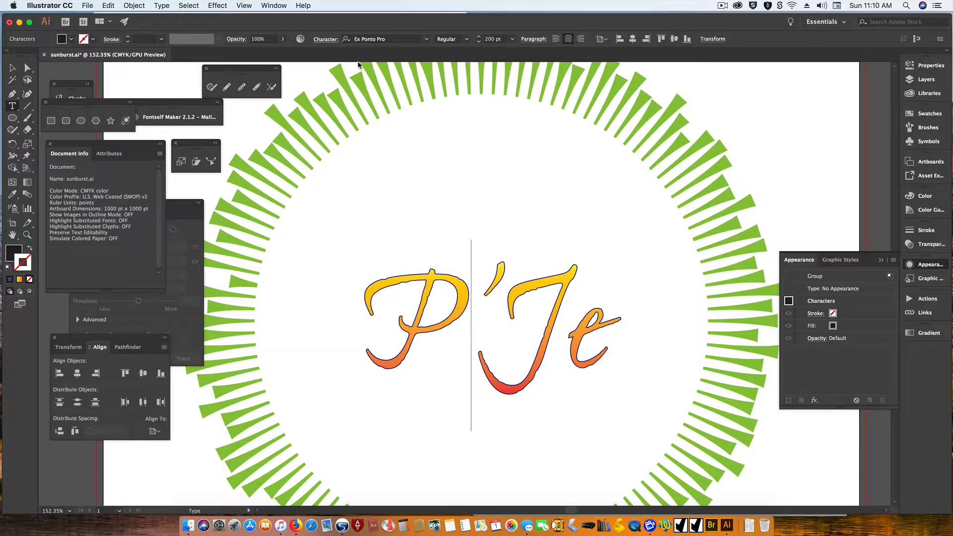
{"action": "left_click", "coordinate": [319, 39]}
{"action": "left_click", "coordinate": [239, 115]}
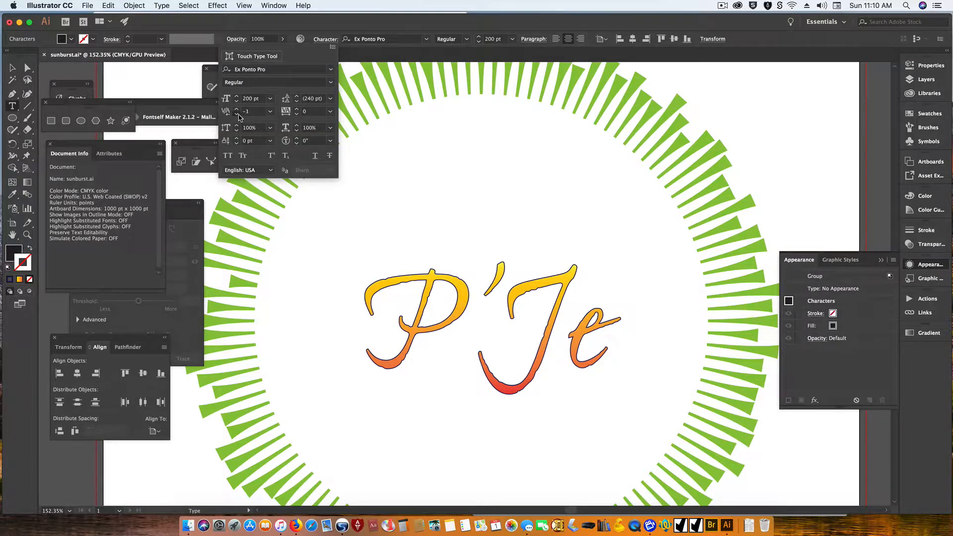
{"action": "left_click", "coordinate": [239, 116]}
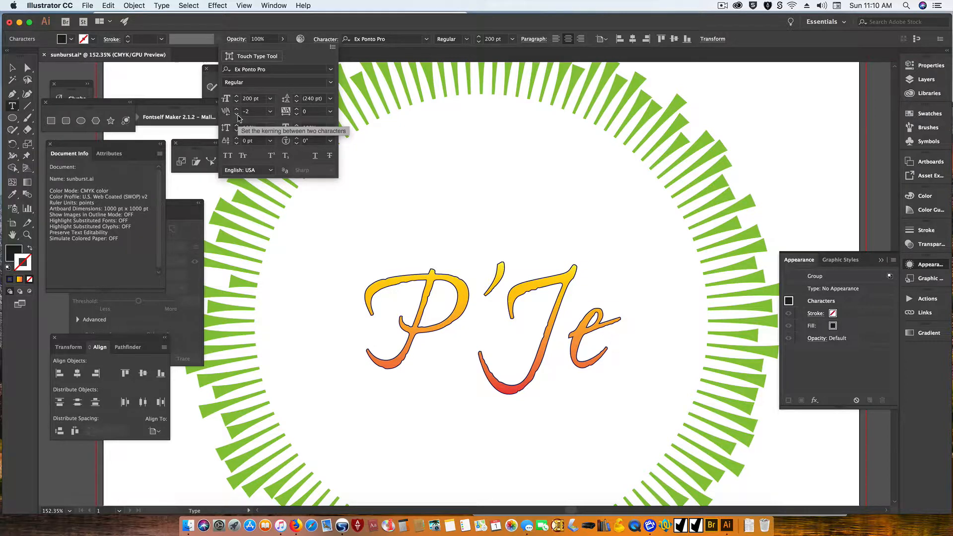
{"action": "left_click", "coordinate": [239, 115], "text": "shift"}
{"action": "left_click", "coordinate": [239, 115], "text": "shift"}
{"action": "left_click", "coordinate": [239, 115], "text": "shift"}
{"action": "left_click", "coordinate": [240, 115], "text": "shift"}
{"action": "left_click", "coordinate": [239, 115], "text": "shift"}
{"action": "left_click", "coordinate": [239, 117], "text": "shift"}
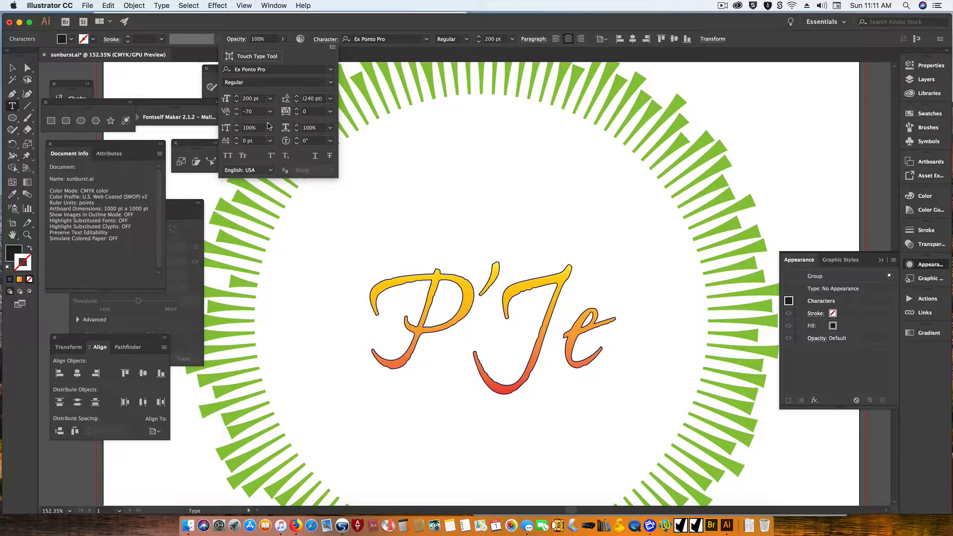
Step: Tighten the kerning between the apostrophe and the J to -70, and between the J and the e to -110
{"action": "left_click", "coordinate": [498, 309]}
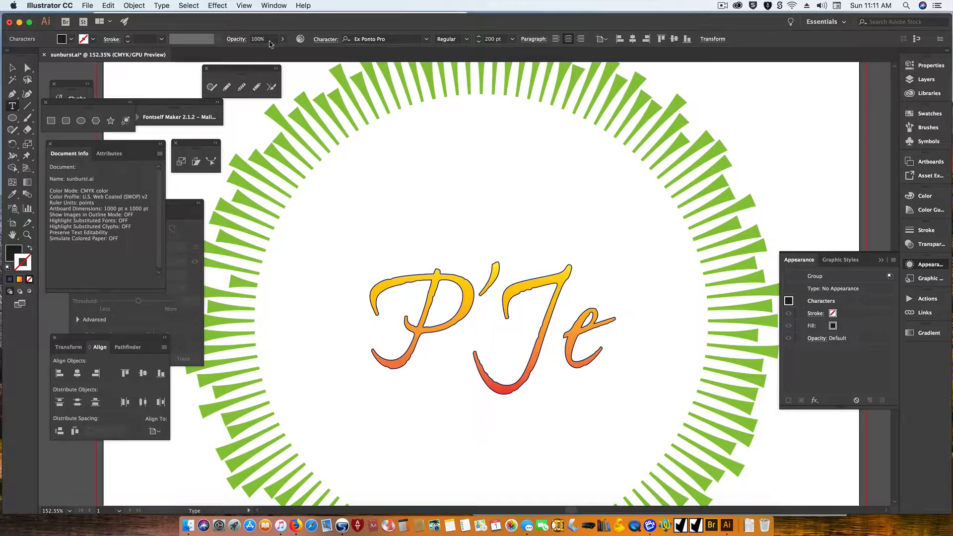
{"action": "left_click", "coordinate": [325, 39]}
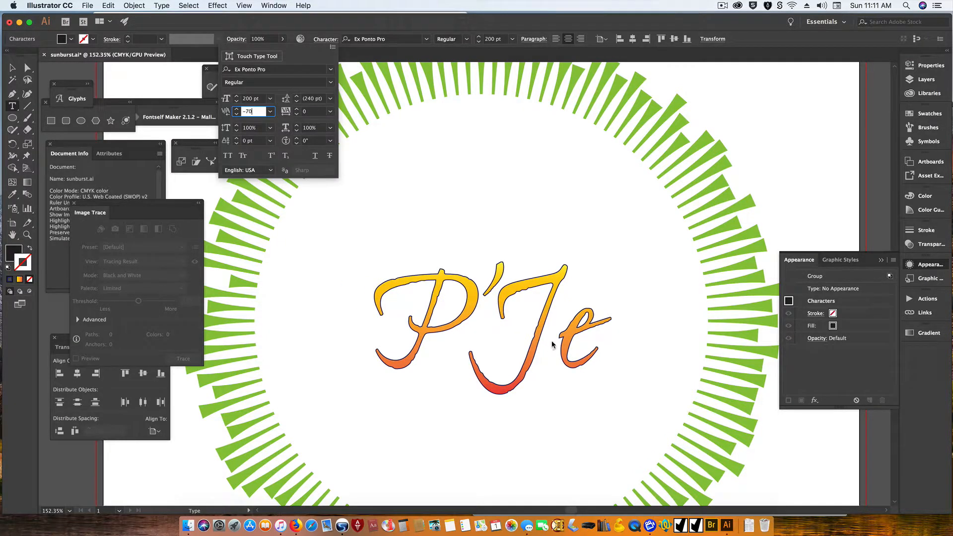
{"action": "left_click", "coordinate": [551, 341]}
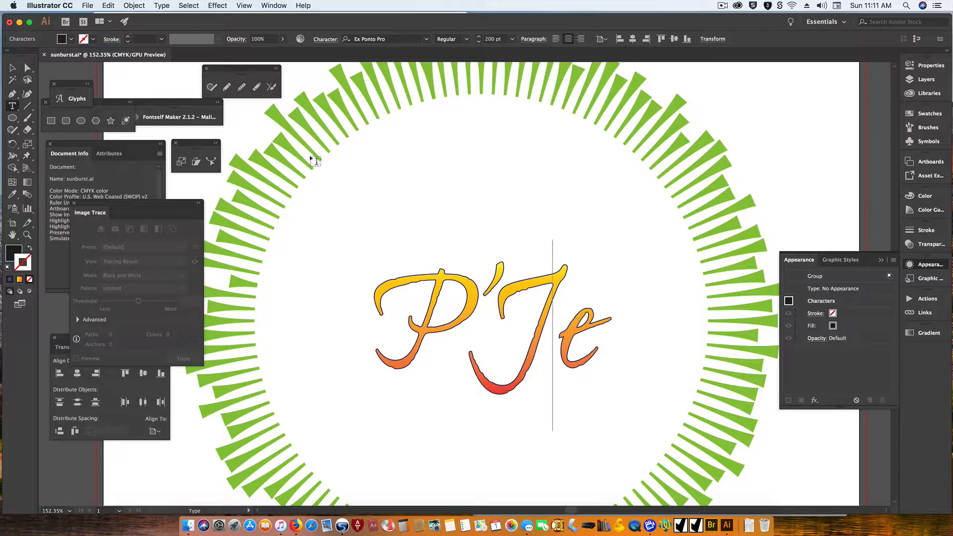
{"action": "left_click", "coordinate": [326, 39]}
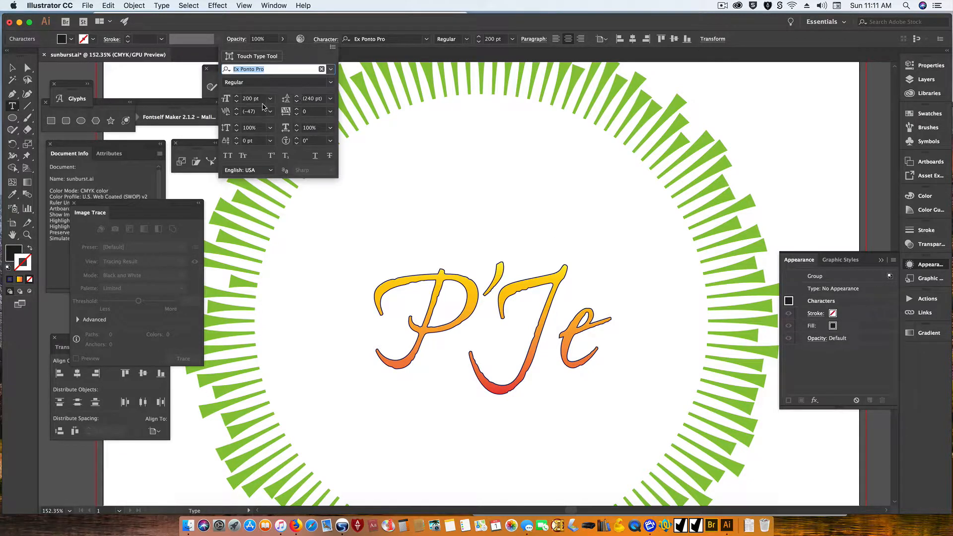
{"action": "left_click", "coordinate": [257, 112]}
{"action": "type", "text": "-90"}
{"action": "key", "text": "Return"}
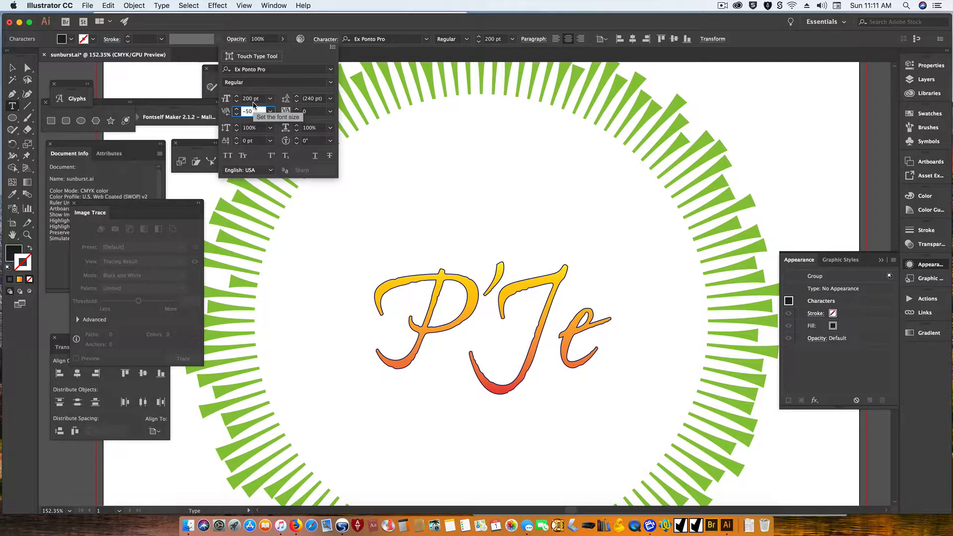
{"action": "key", "text": "shift+Down"}
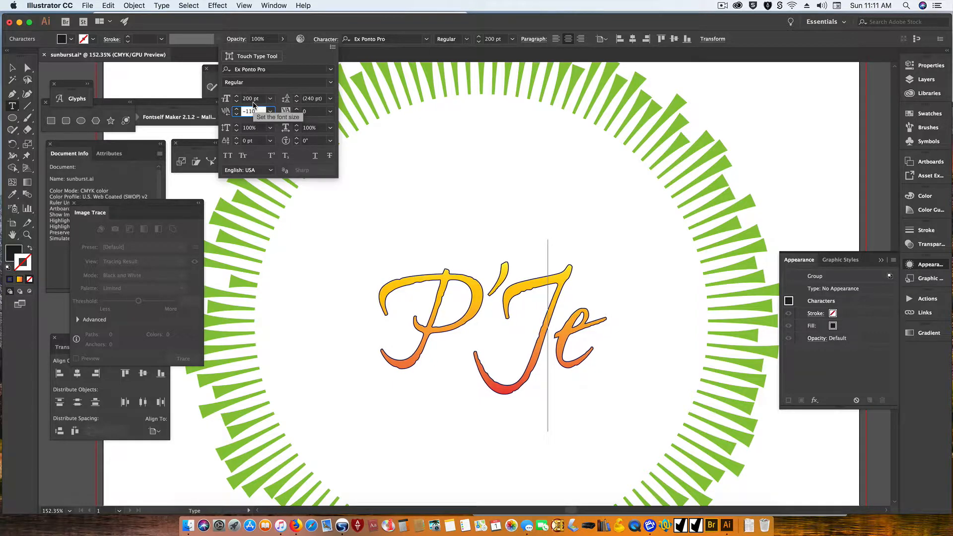
Step: Finish editing the text, deselect everything and save the sunburst.ai document
{"action": "left_click", "coordinate": [13, 70]}
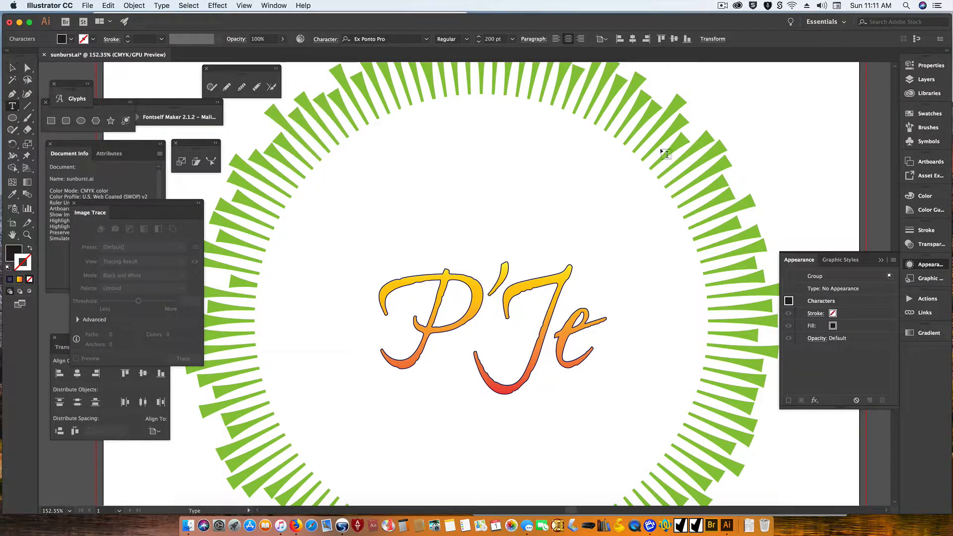
{"action": "left_click", "coordinate": [27, 68]}
{"action": "left_click", "coordinate": [809, 131]}
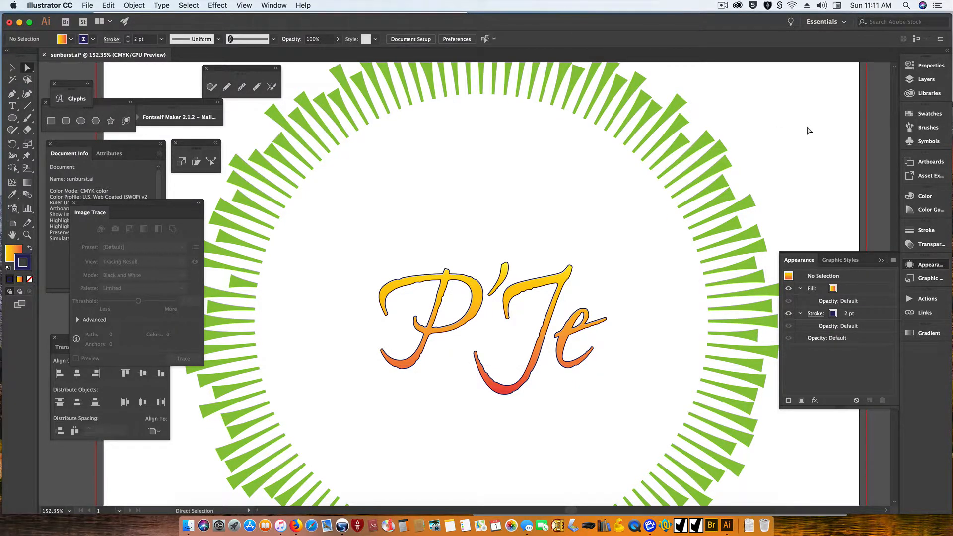
{"action": "key", "text": "super+0"}
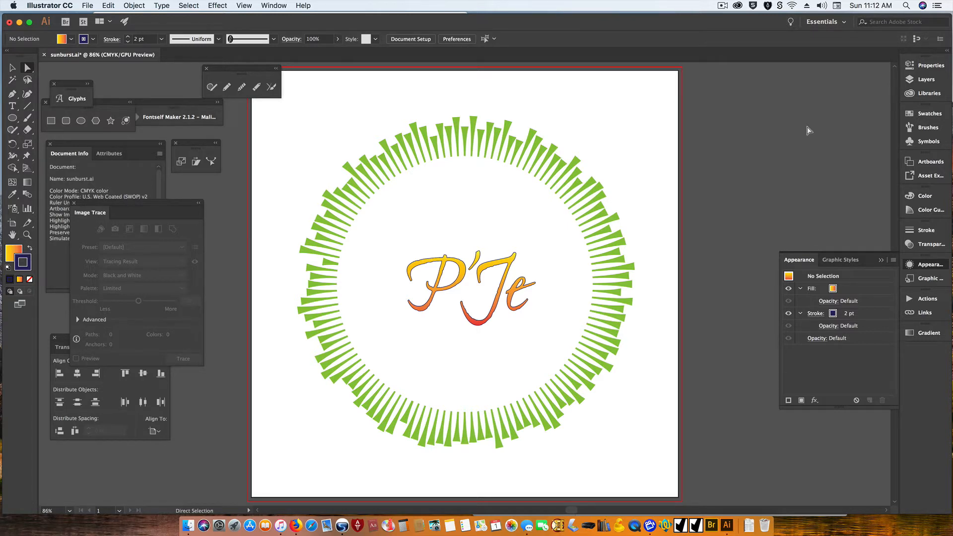
{"action": "key", "text": "v"}
{"action": "key", "text": "super+s"}
{"action": "key", "text": "v"}
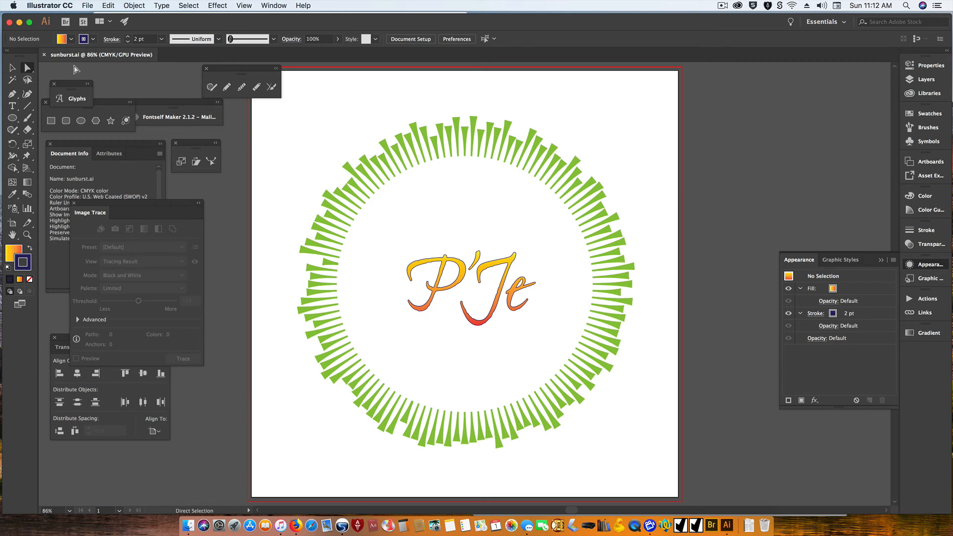